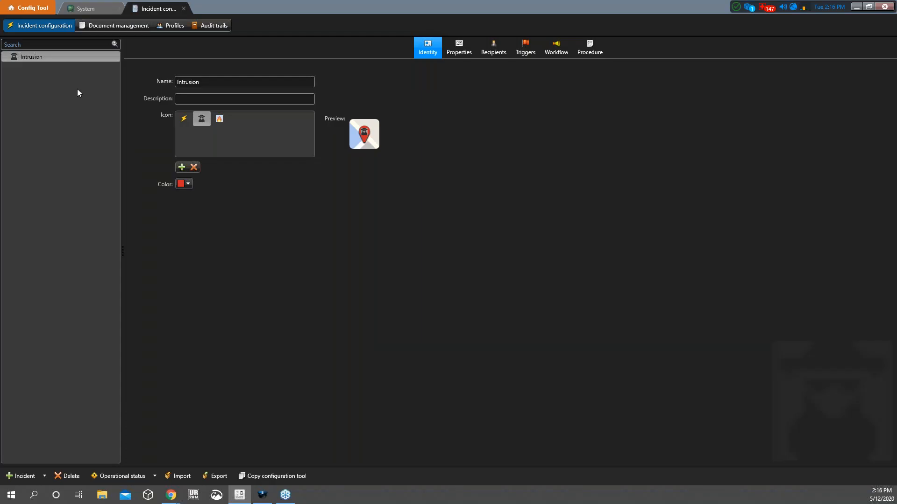
Review the Intrusion trigger 'Access denied from Door IN' and close it without changes
left_click(450, 45)
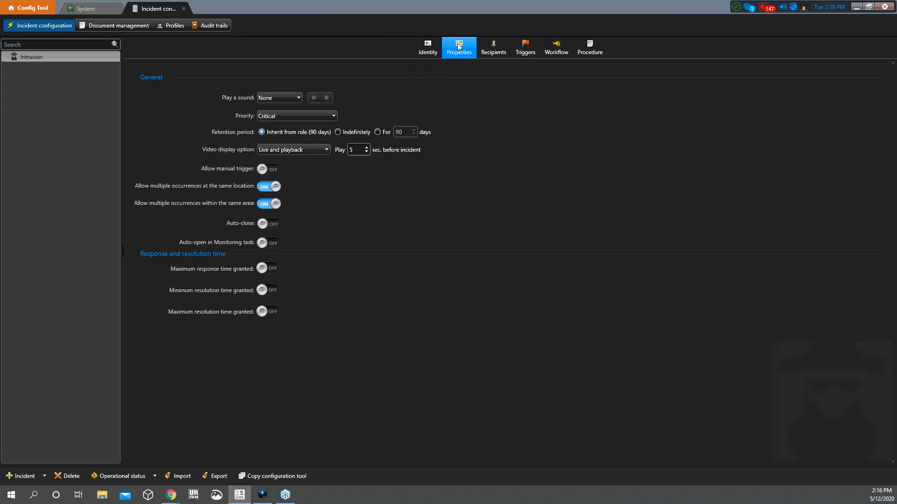
left_click(519, 45)
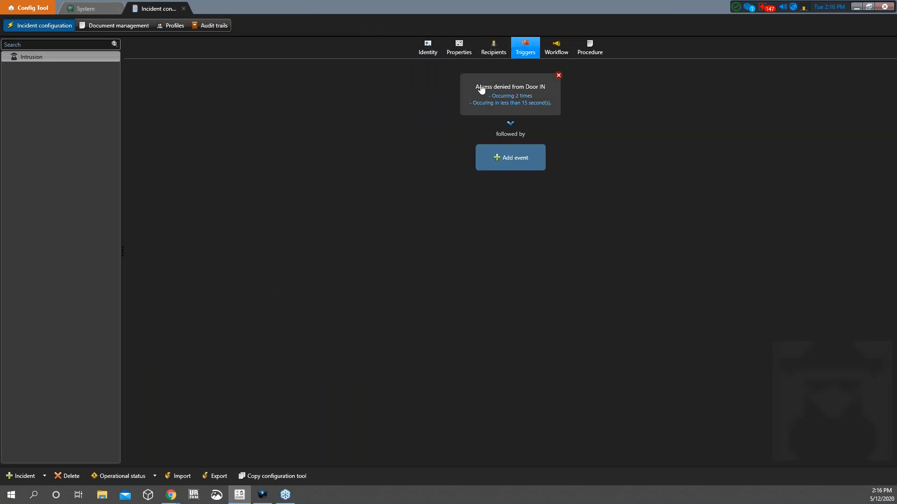
double_click(522, 92)
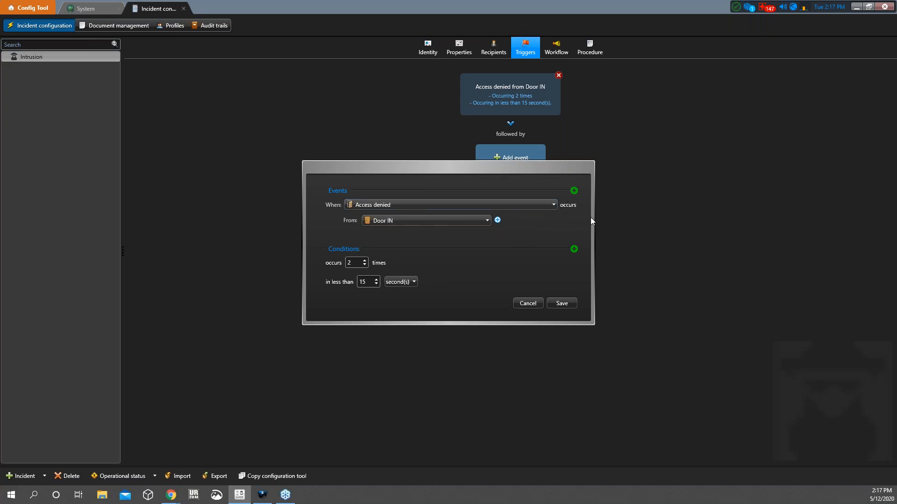
left_click(529, 304)
Try adding 'Motion on' as a follow-up trigger event, then discard it with Cancel
left_click(531, 156)
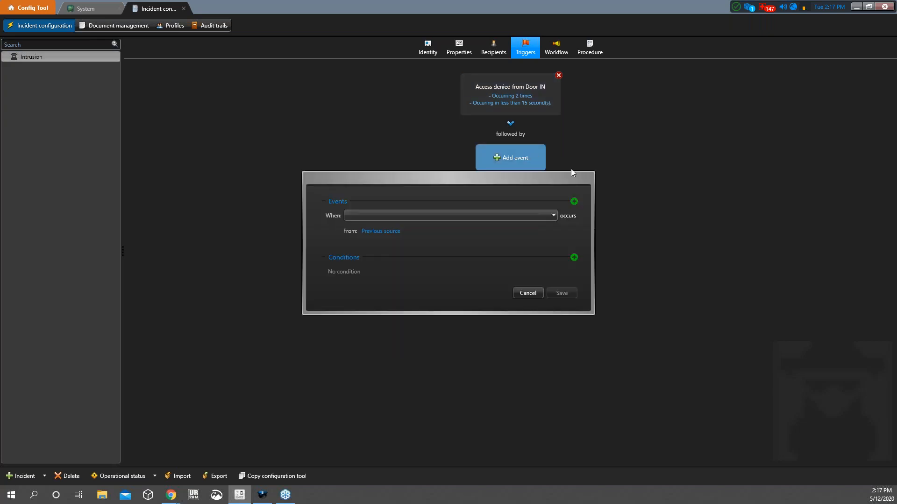
left_click(376, 215)
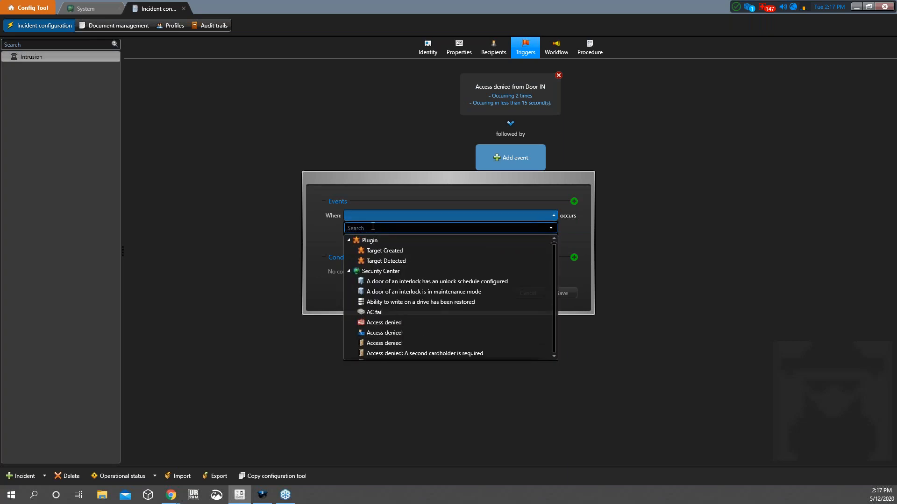
type("motion on")
left_click(381, 262)
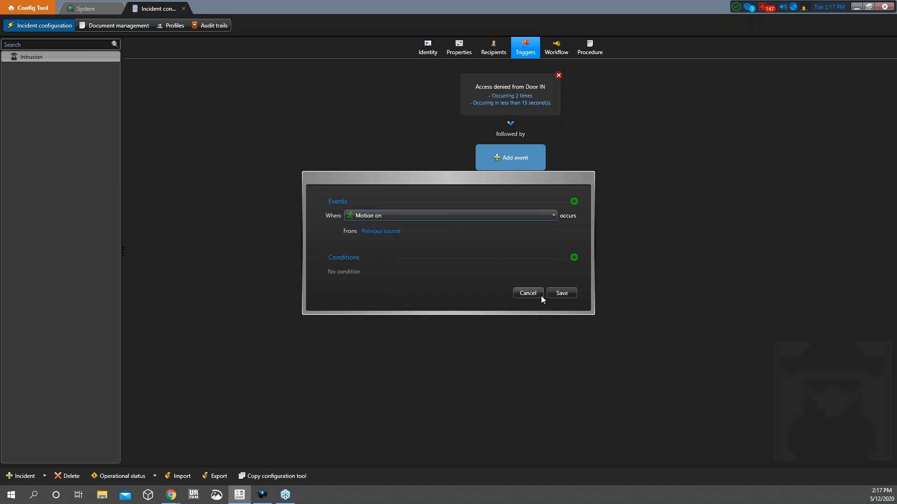
left_click(561, 293)
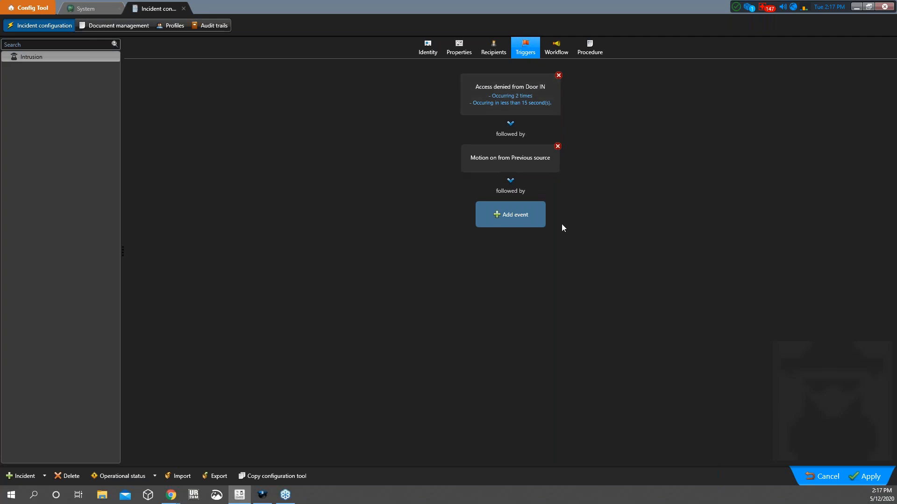
left_click(814, 472)
left_click(517, 97)
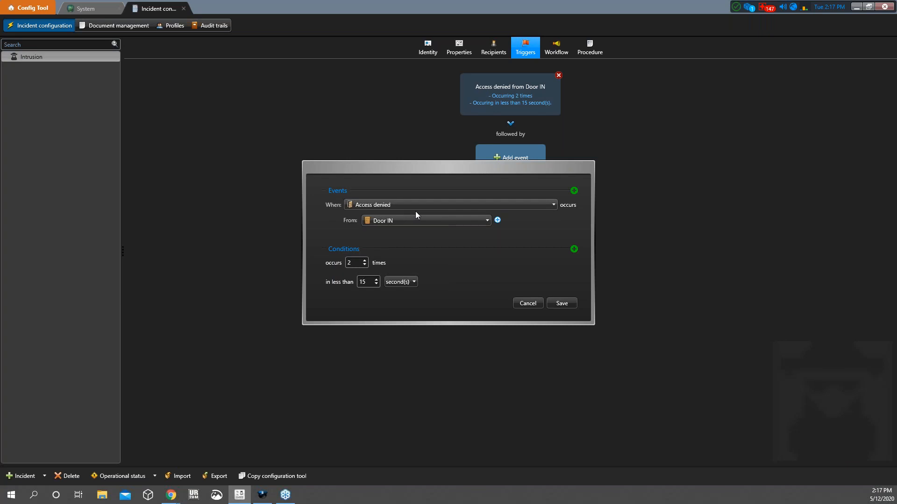
left_click(477, 219)
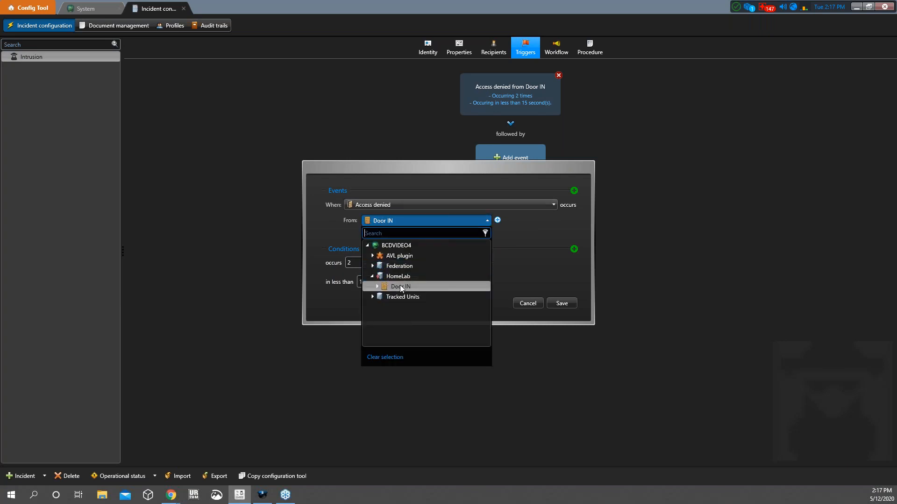
left_click(504, 224)
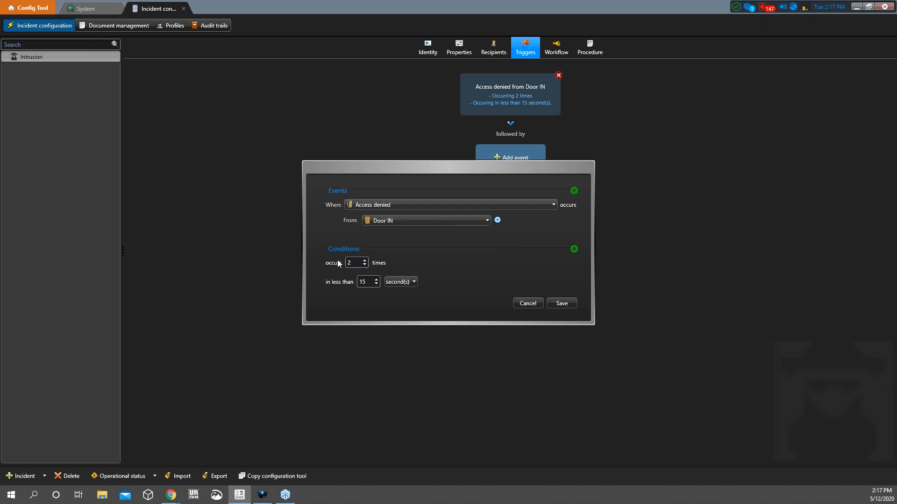
key("Tab")
left_click(397, 282)
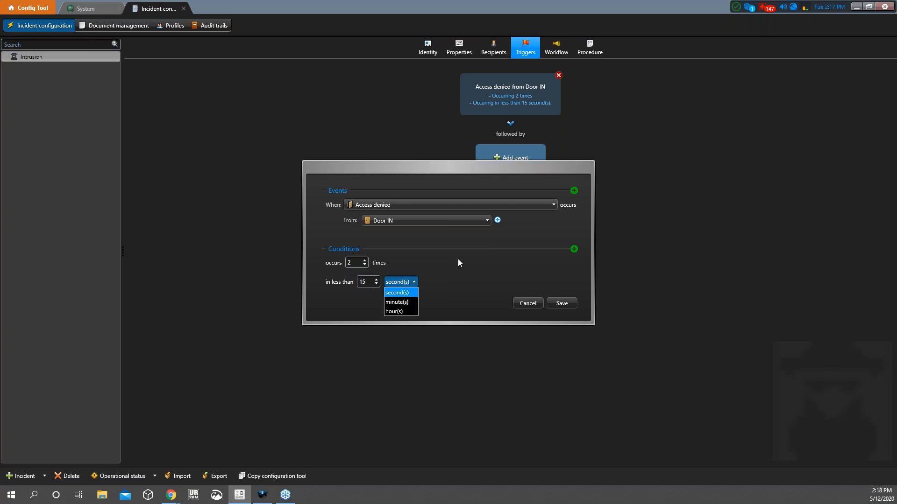
left_click(485, 257)
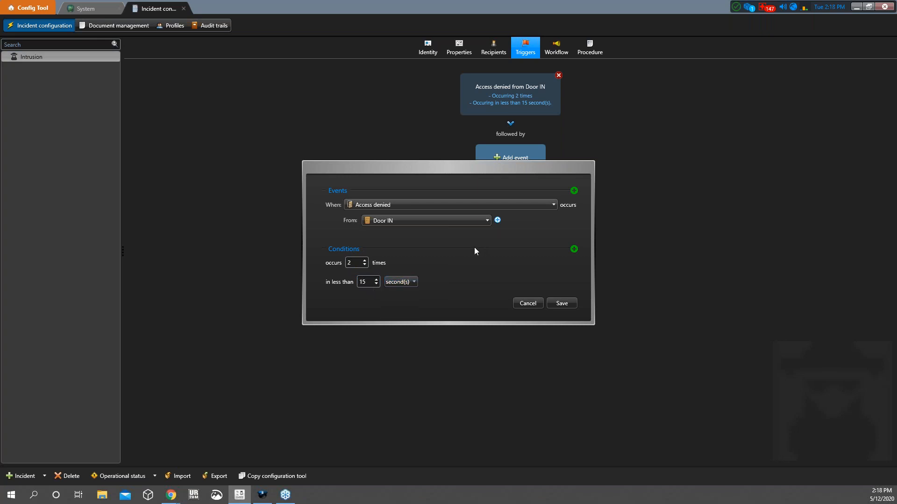
left_click(531, 305)
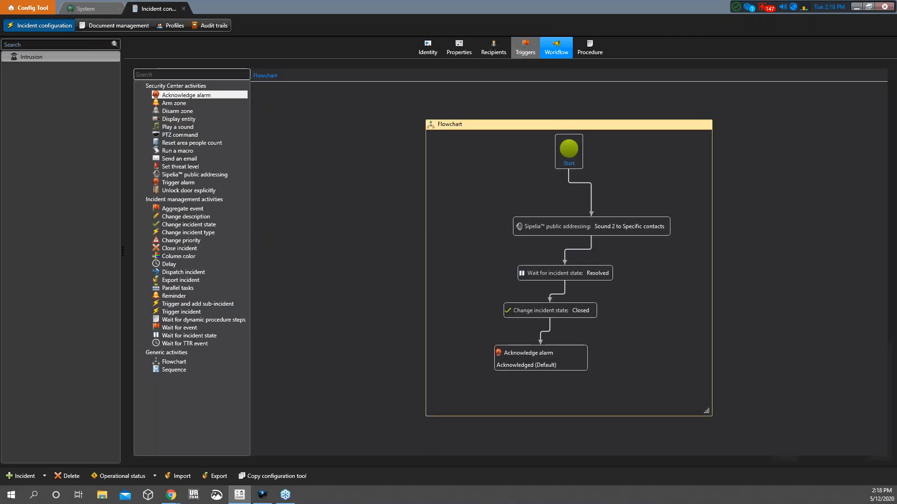
Inspect the Sipelia public addressing activity in the Intrusion response workflow
left_click(527, 44)
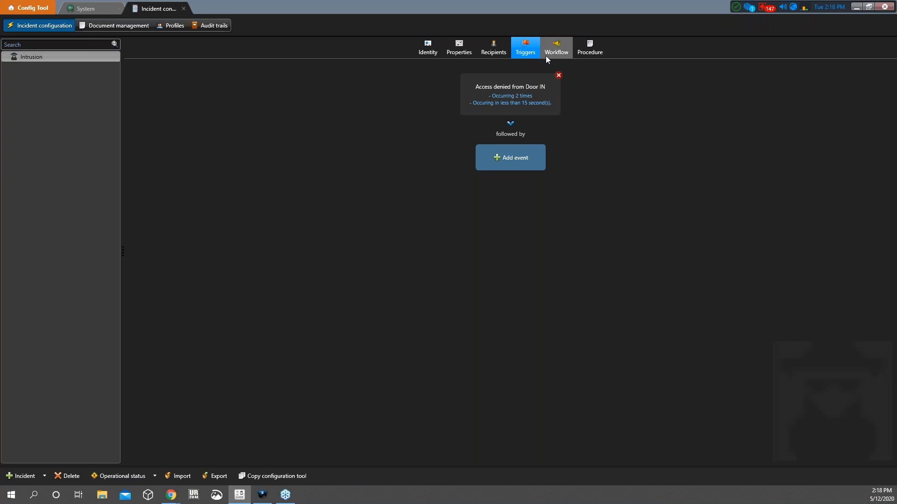
left_click(556, 49)
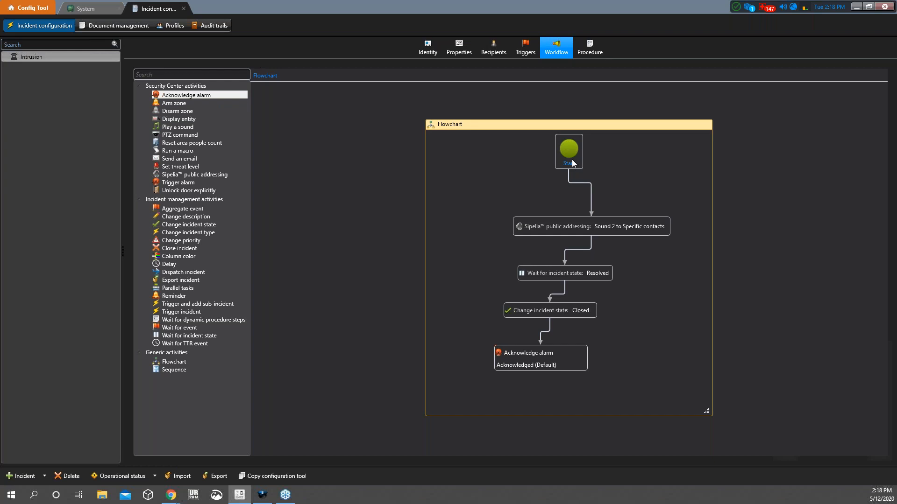
left_click(578, 224)
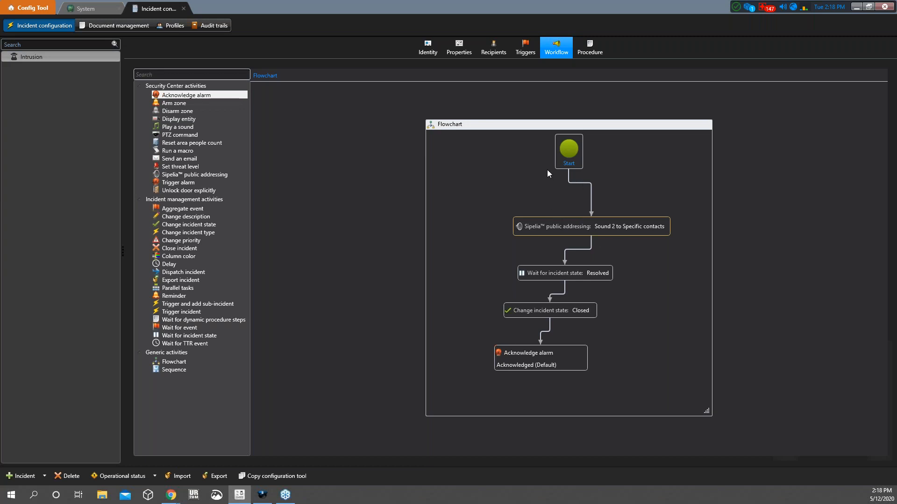
double_click(570, 224)
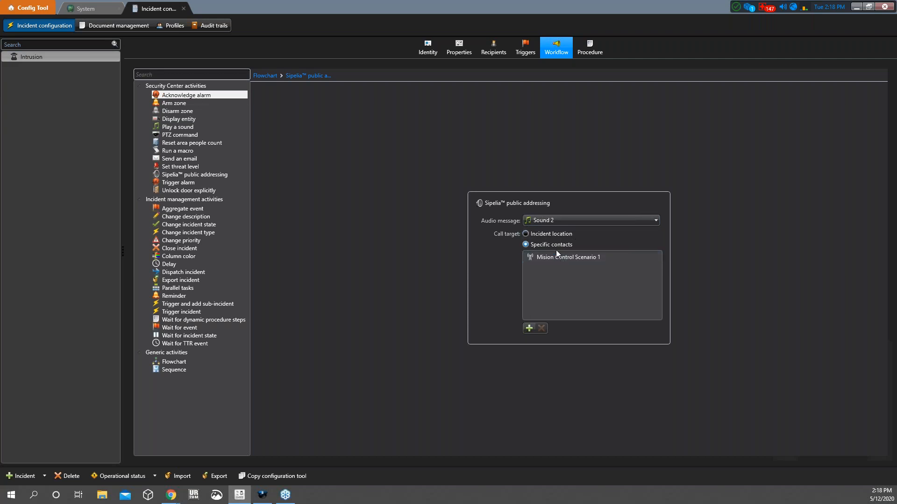
Compare the Triggers and Workflow pages, ending on the Intruder → Call Security procedure
left_click(525, 54)
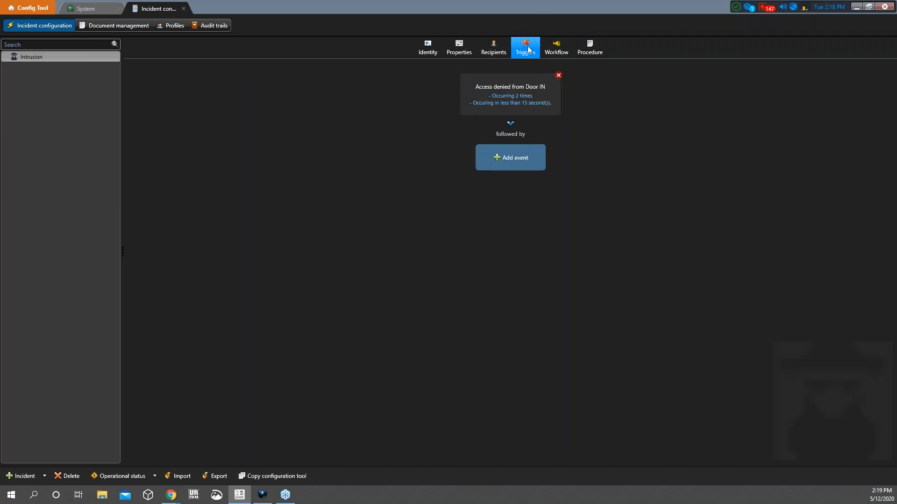
left_click(555, 48)
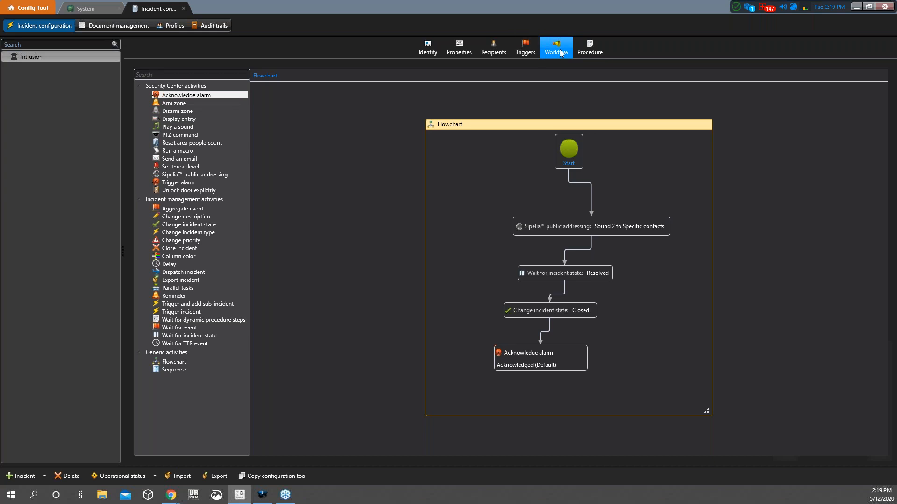
left_click(535, 48)
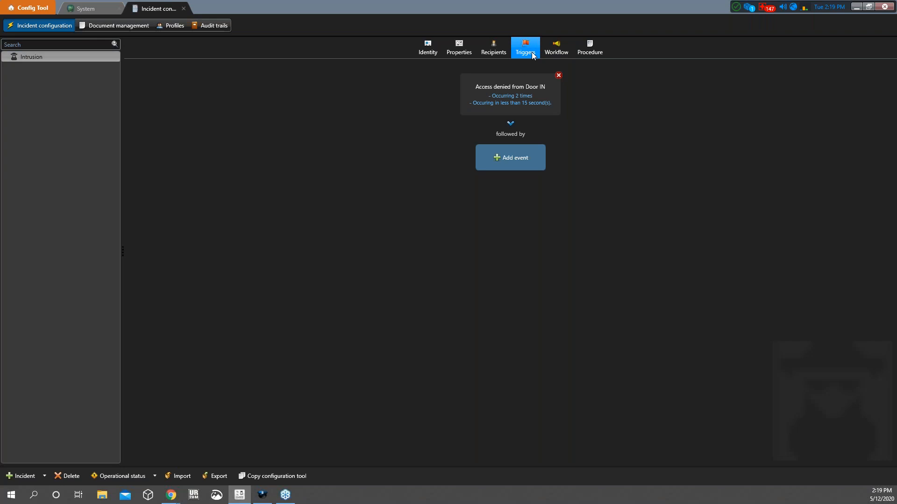
left_click(556, 49)
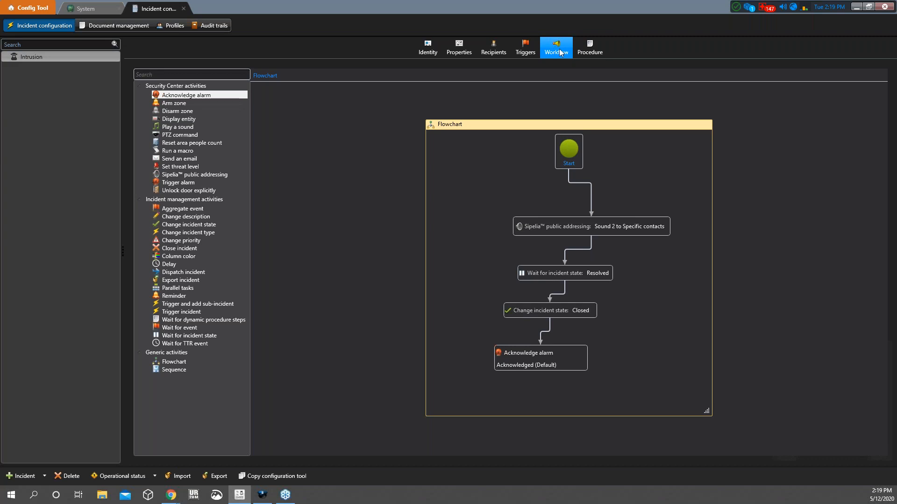
left_click(592, 52)
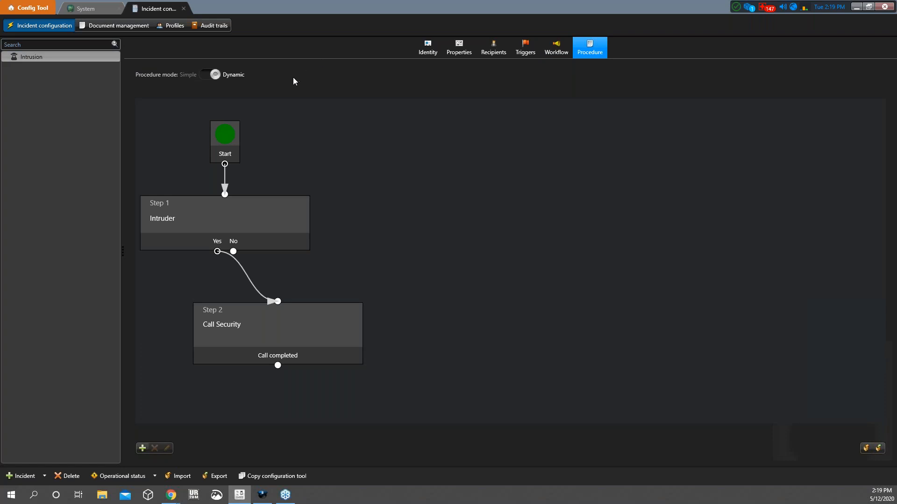
Cycle through Triggers, Workflow and Procedure, ending on the Start → Intruder → Call Security diagram
left_click(534, 52)
left_click(578, 51)
left_click(523, 53)
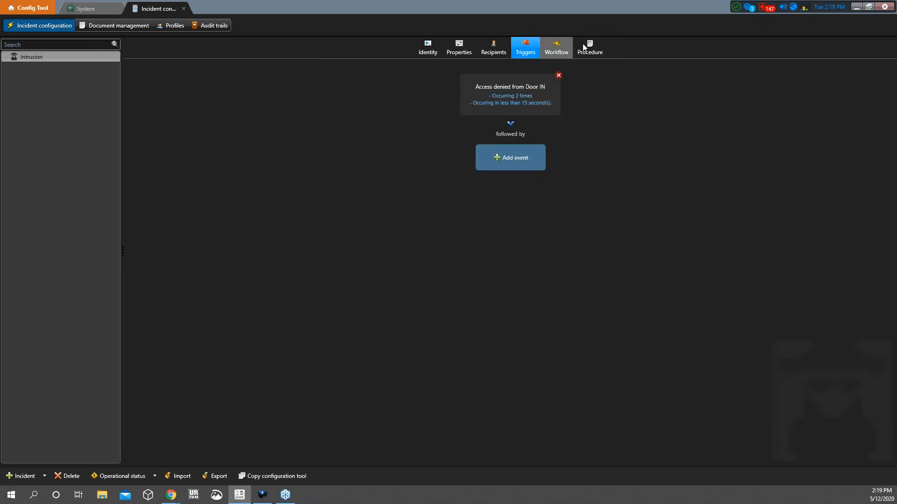
left_click(561, 49)
left_click(591, 49)
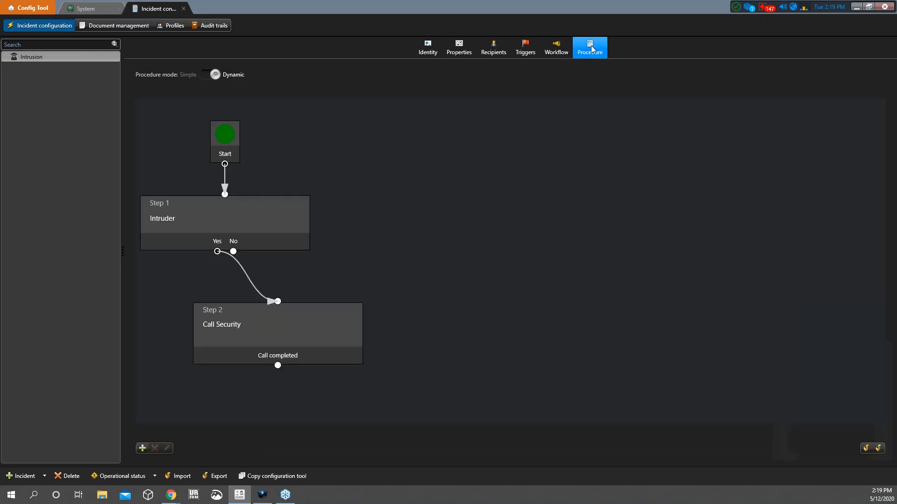
left_click(537, 49)
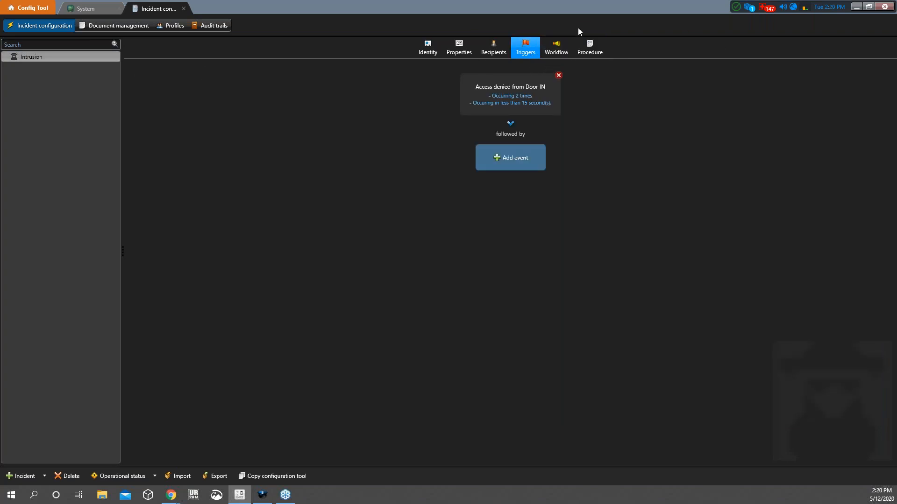
left_click(556, 49)
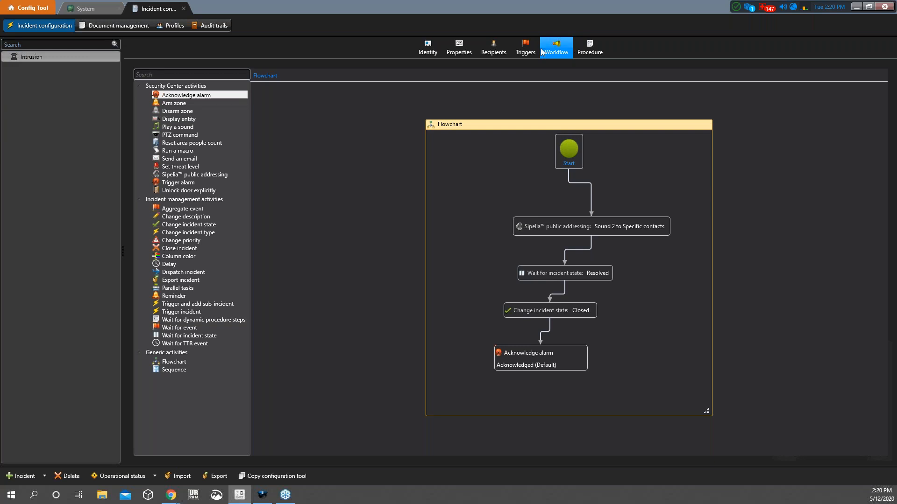
left_click(587, 50)
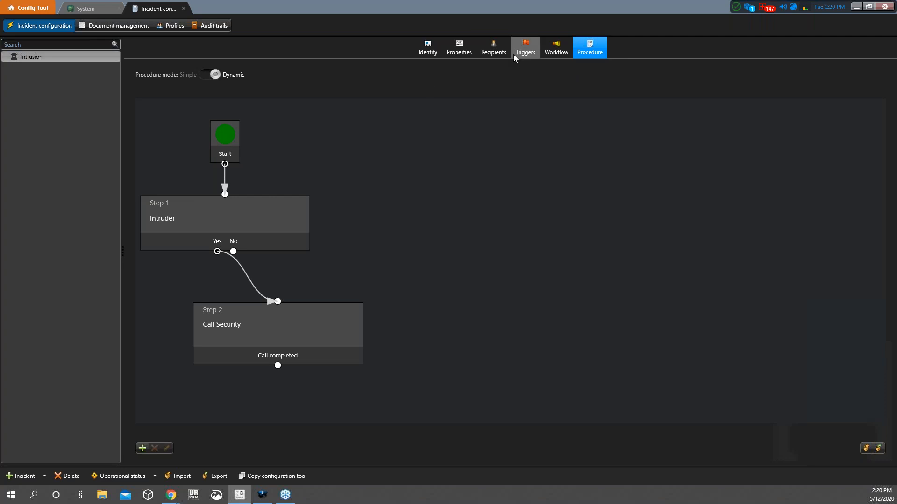
left_click(551, 53)
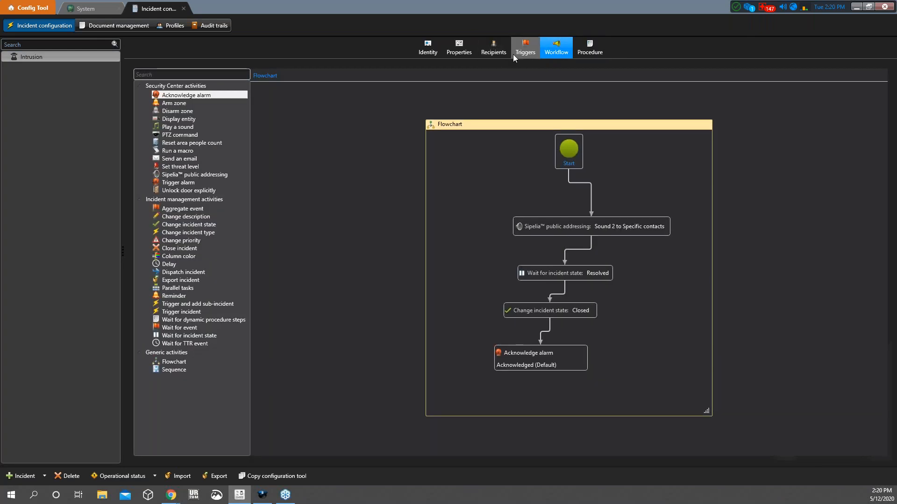
left_click(524, 51)
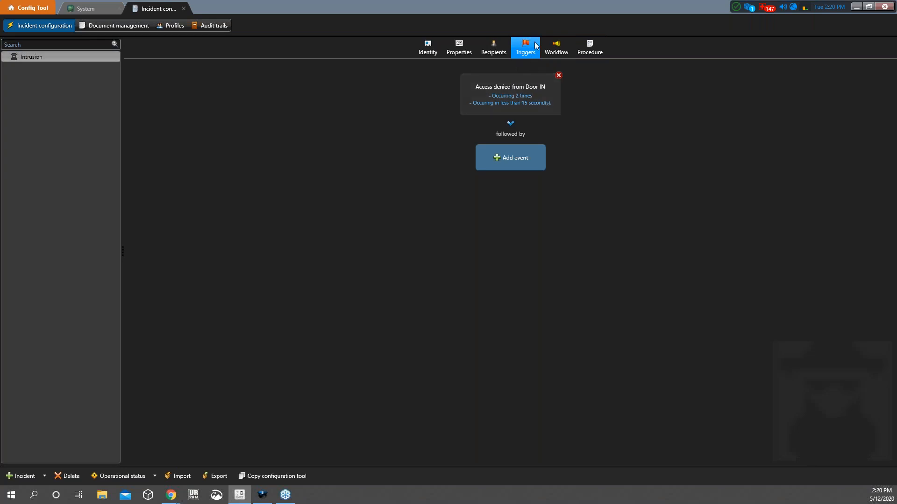
left_click(555, 51)
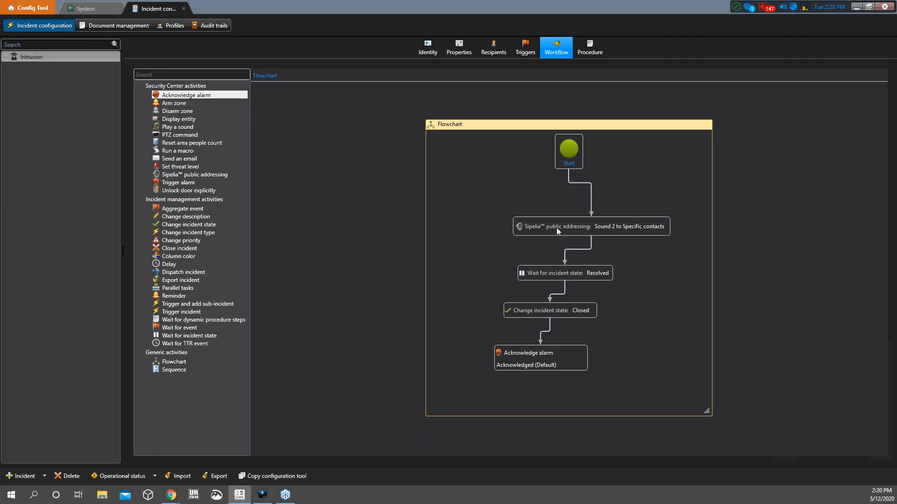
left_click(586, 53)
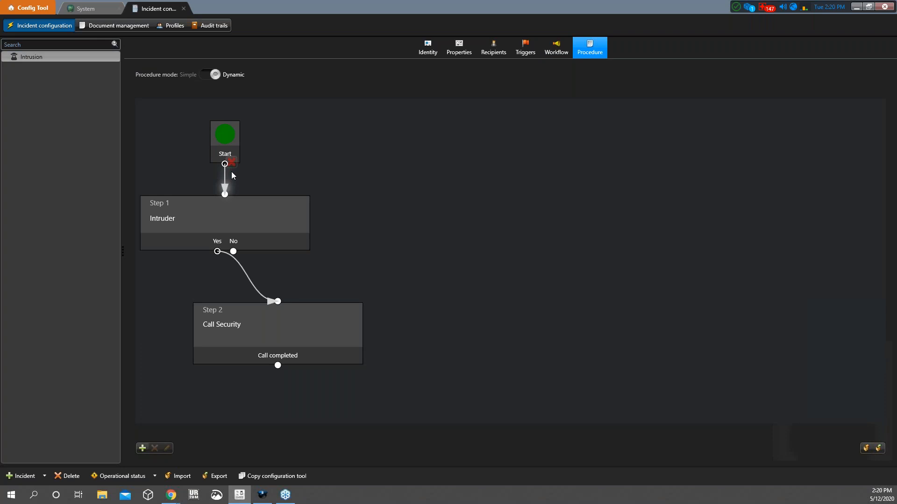
left_click(208, 214)
left_click(171, 446)
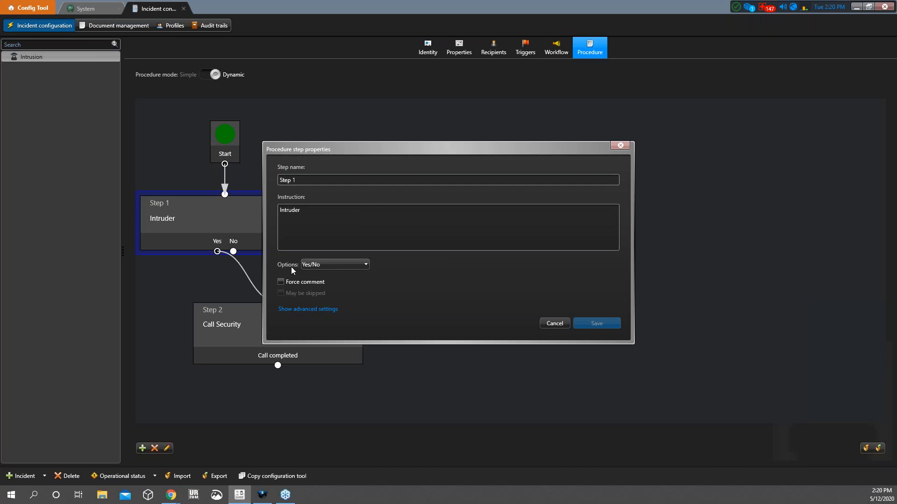
left_click_drag(305, 209, 237, 204)
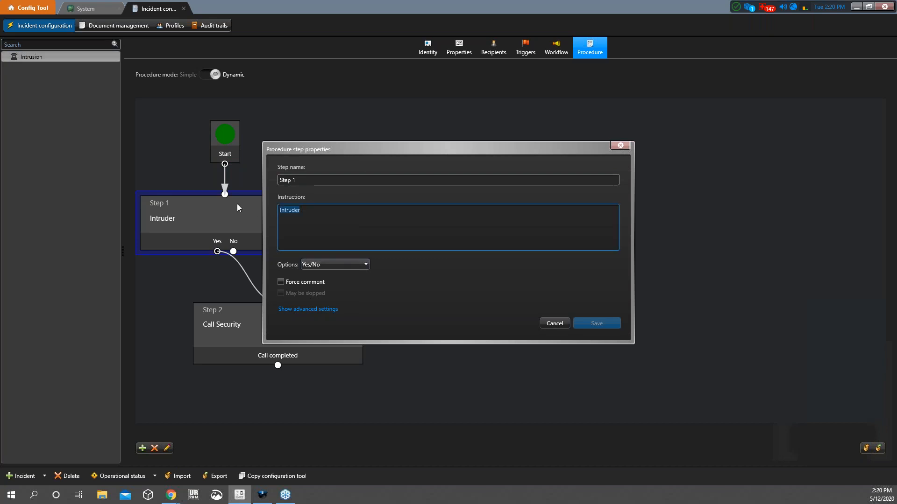
left_click(346, 266)
left_click(405, 285)
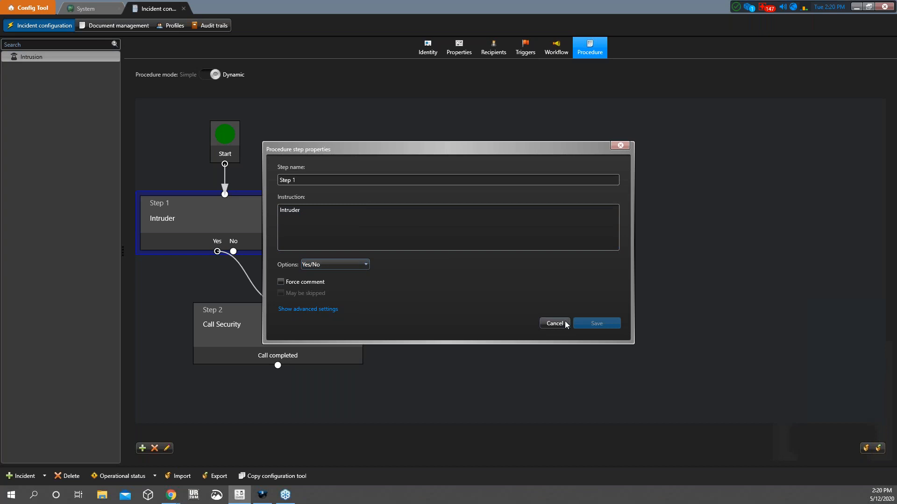
left_click(555, 324)
mouse_move(217, 242)
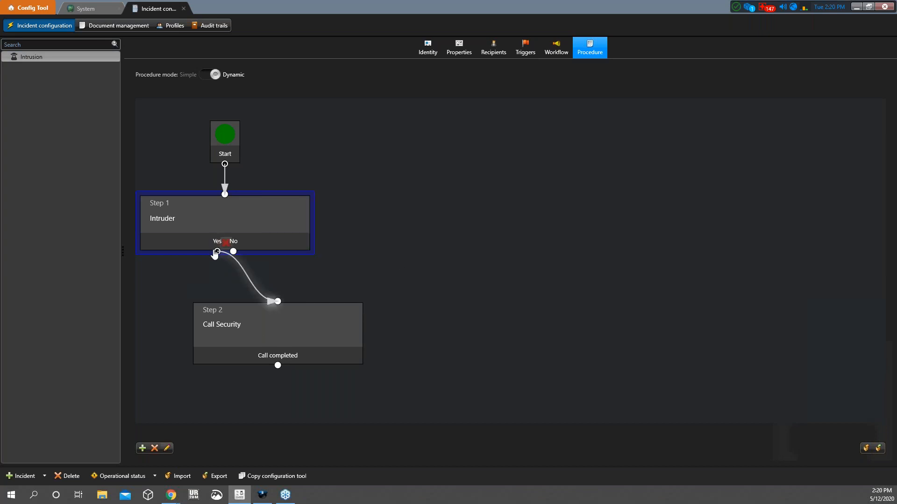
double_click(254, 327)
scroll(322, 145, "down", 3)
scroll(333, 165, "up", 3)
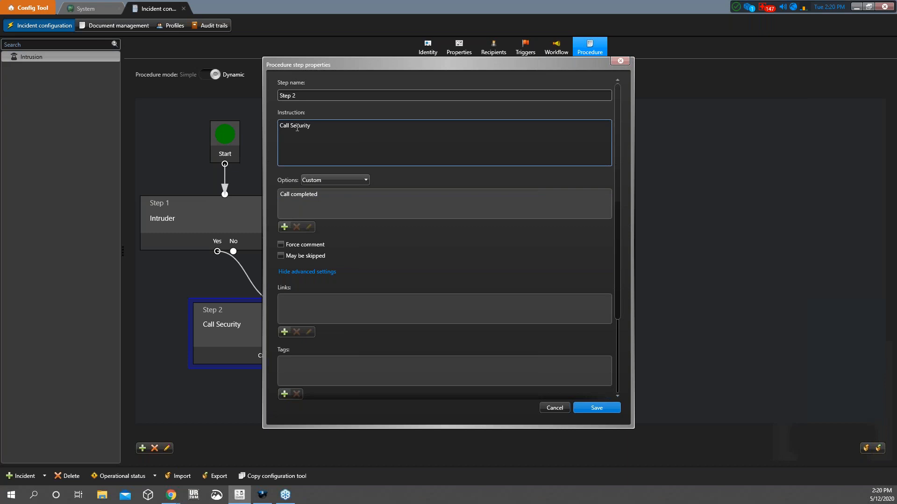
scroll(408, 204, "down", 3)
scroll(406, 201, "up", 3)
scroll(354, 260, "down", 3)
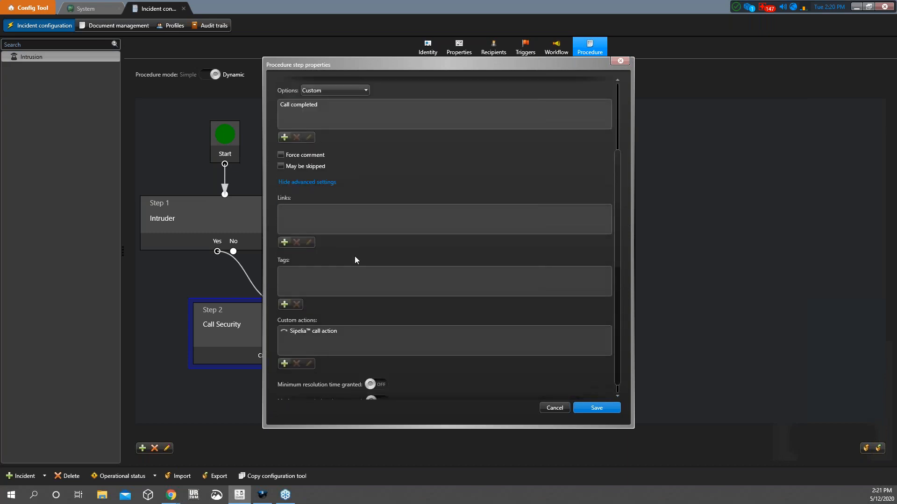
scroll(354, 260, "down", 1)
scroll(304, 168, "up", 3)
scroll(318, 239, "down", 3)
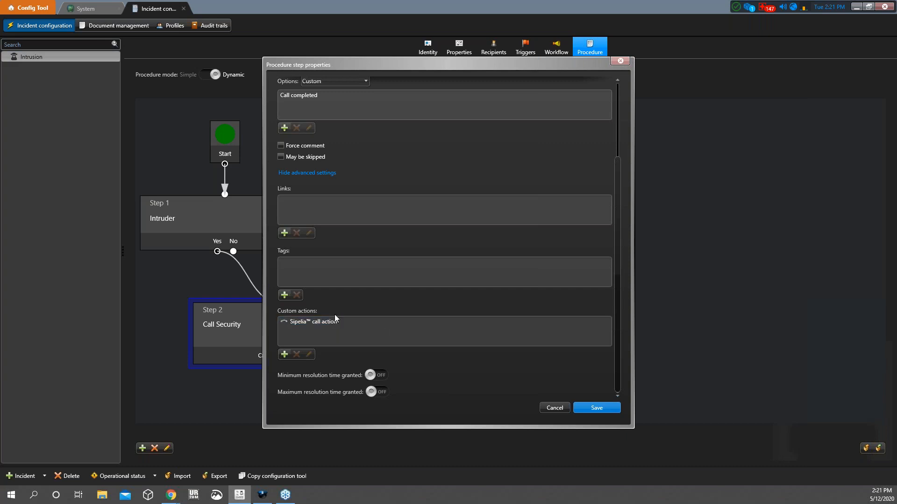
left_click(597, 408)
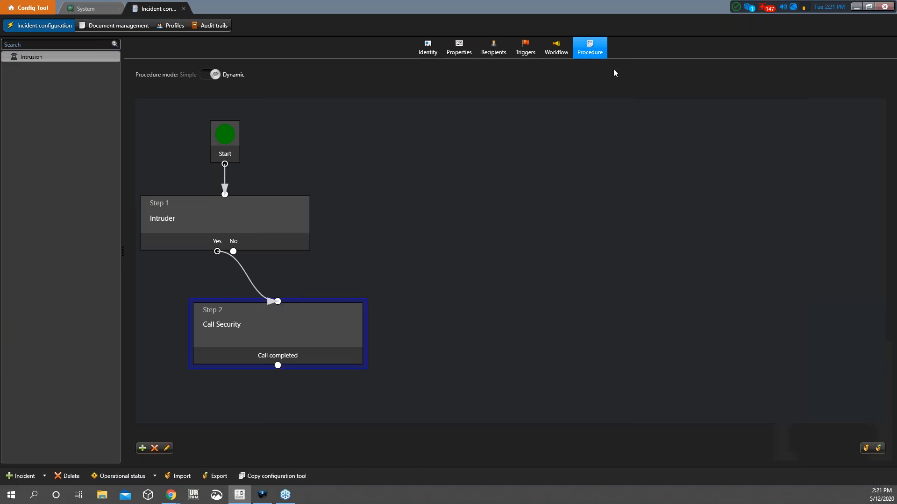
Check the Recipients and the unchanged Access denied trigger, ending on the Sipelia → Resolved → Closed workflow
left_click(543, 51)
left_click(525, 49)
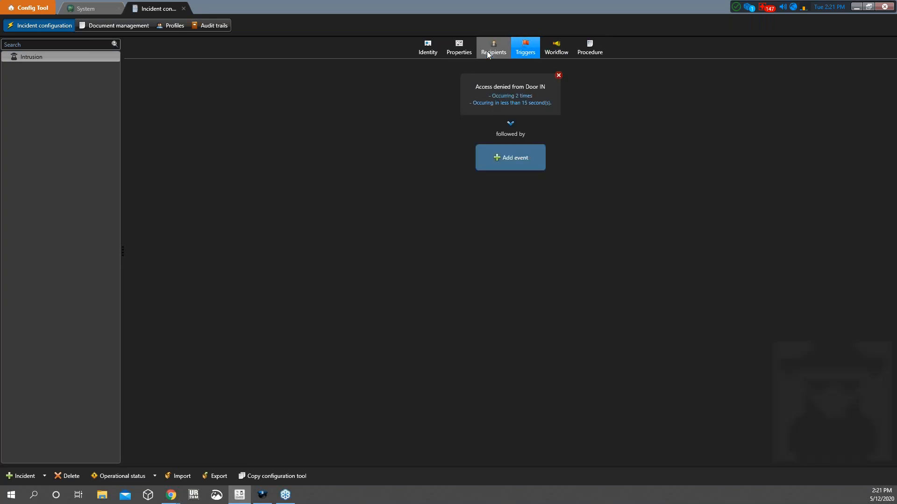
left_click(492, 49)
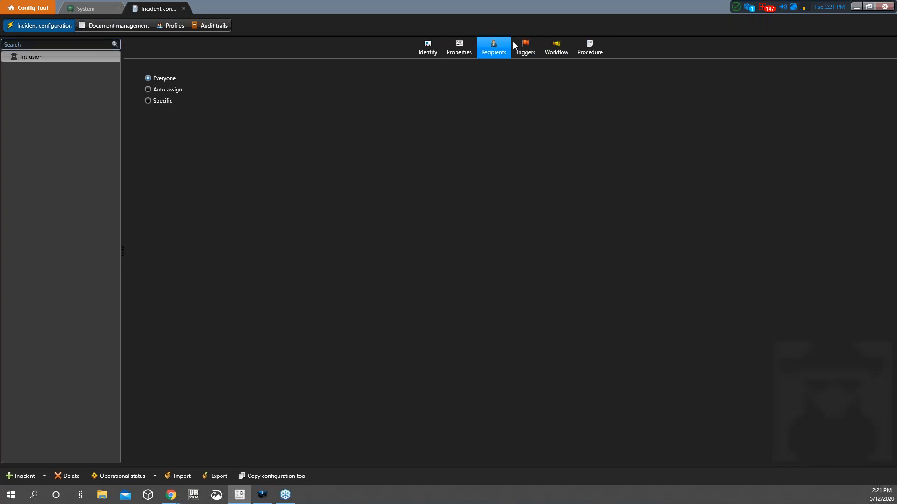
left_click(523, 45)
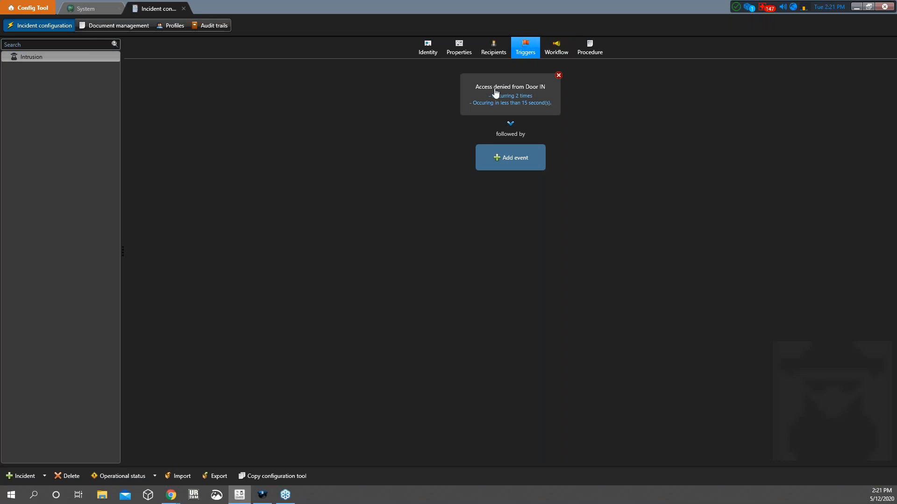
left_click(520, 99)
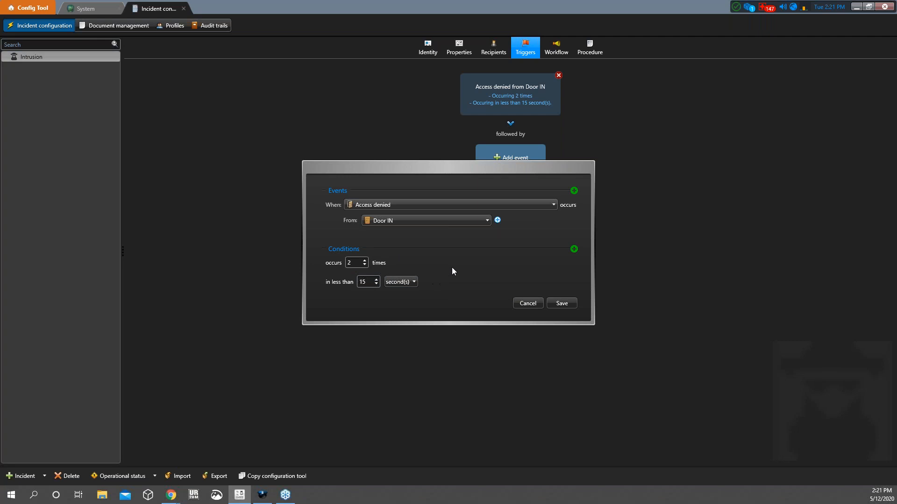
left_click(532, 301)
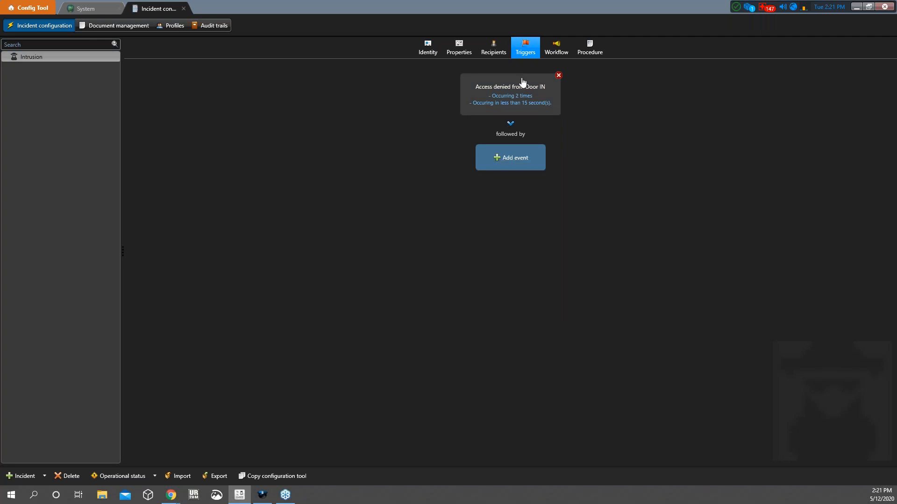
left_click(552, 52)
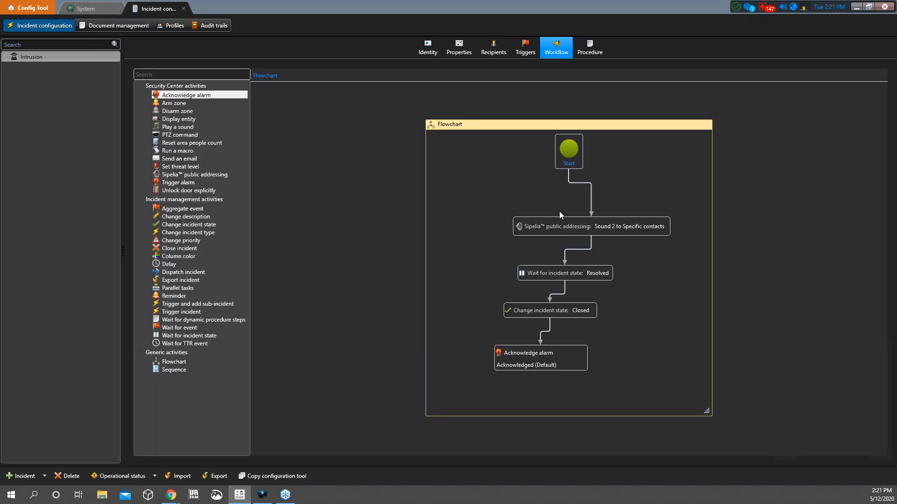
Inspect the Sipelia activity and procedure steps, then move to Security Desk incident monitoring
double_click(554, 225)
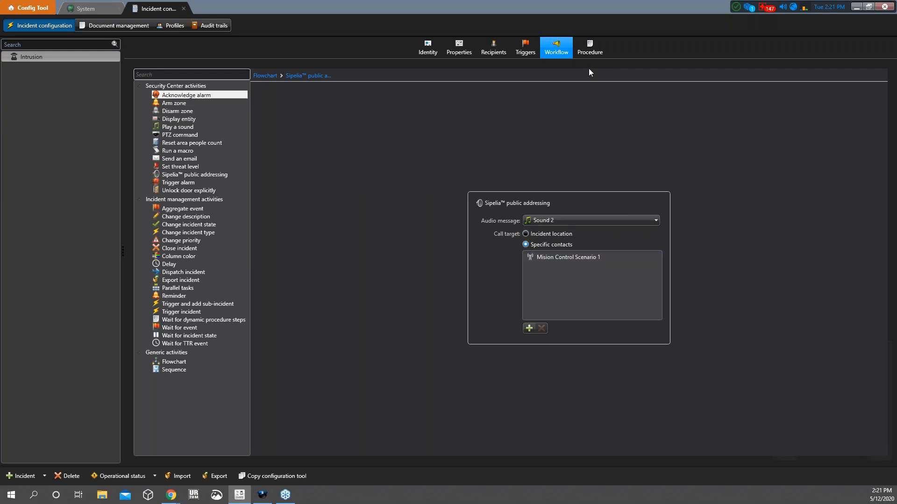
left_click(587, 53)
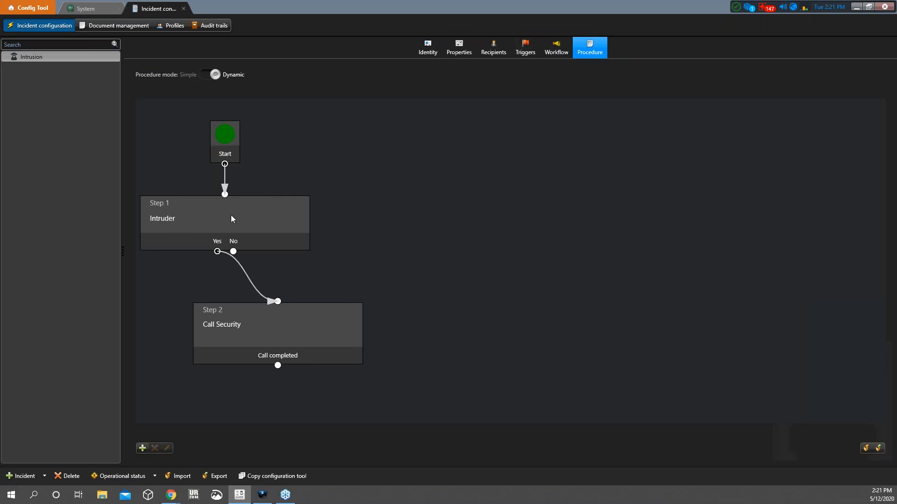
left_click(263, 495)
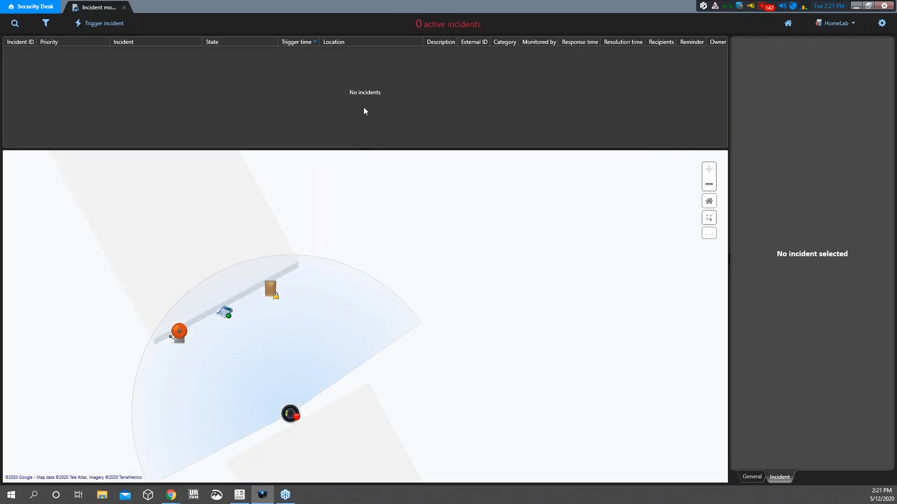
Reset the map, zoom into the building floor plan, and open Axis 01 - Camera - 01 live video
scroll(287, 254, "down", 2)
left_click(709, 203)
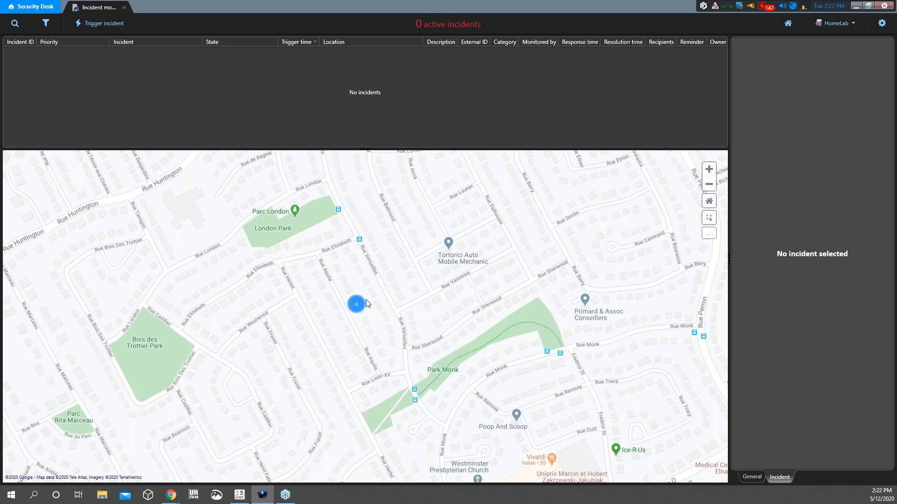
left_click(356, 310)
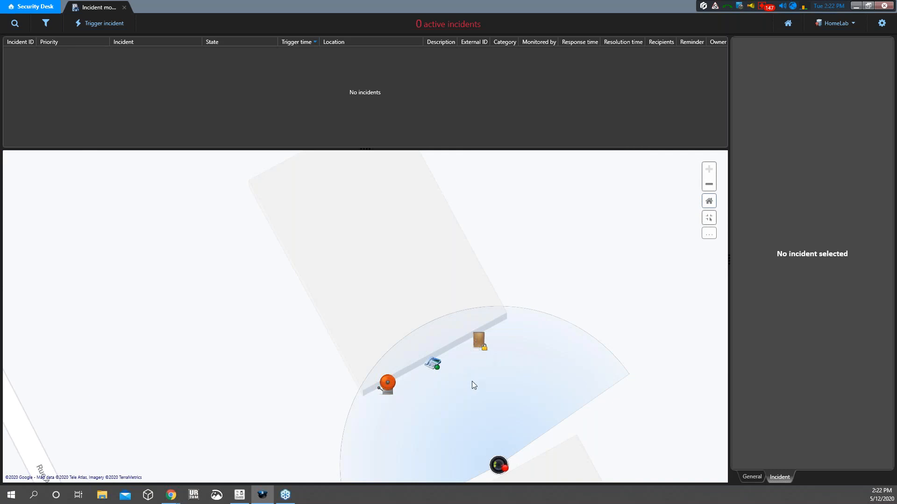
left_click(498, 464)
Place the camera video tile in the map's upper-left and enlarge it
left_click_drag(542, 332, 588, 233)
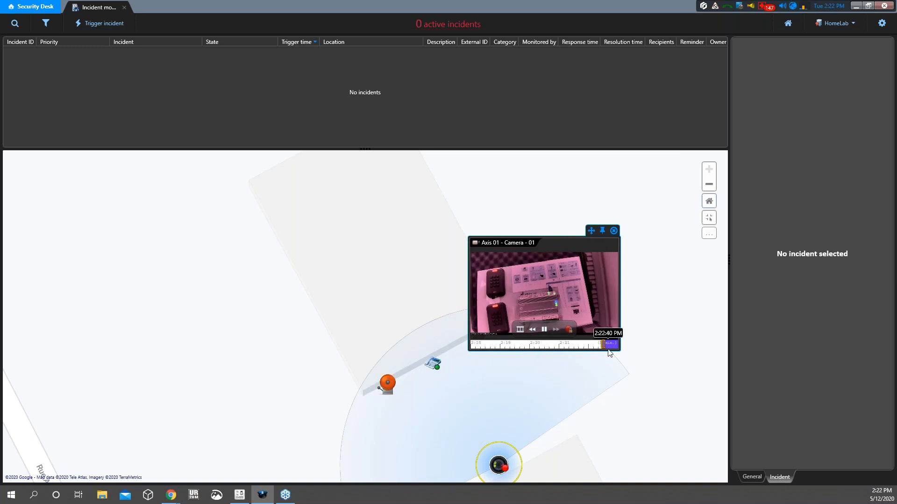
left_click_drag(609, 354, 695, 410)
left_click_drag(666, 233, 262, 205)
left_click(283, 205)
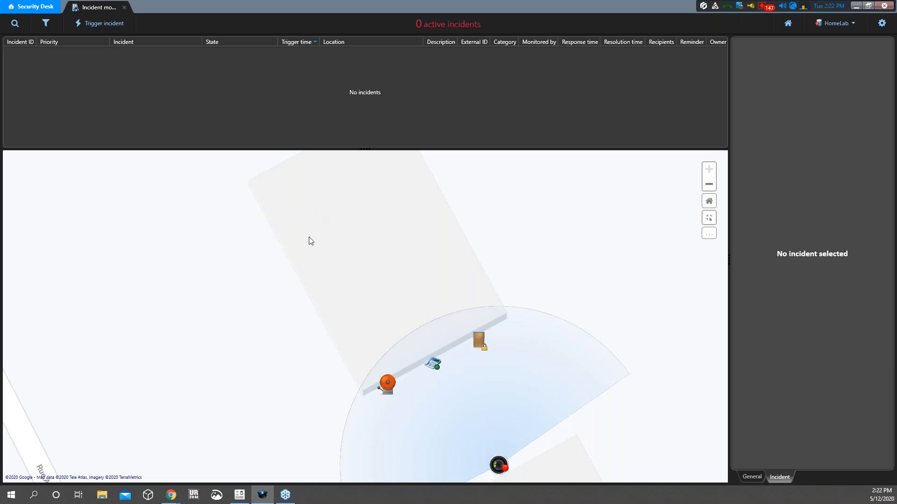
left_click_drag(546, 328, 182, 199)
left_click_drag(212, 319, 312, 396)
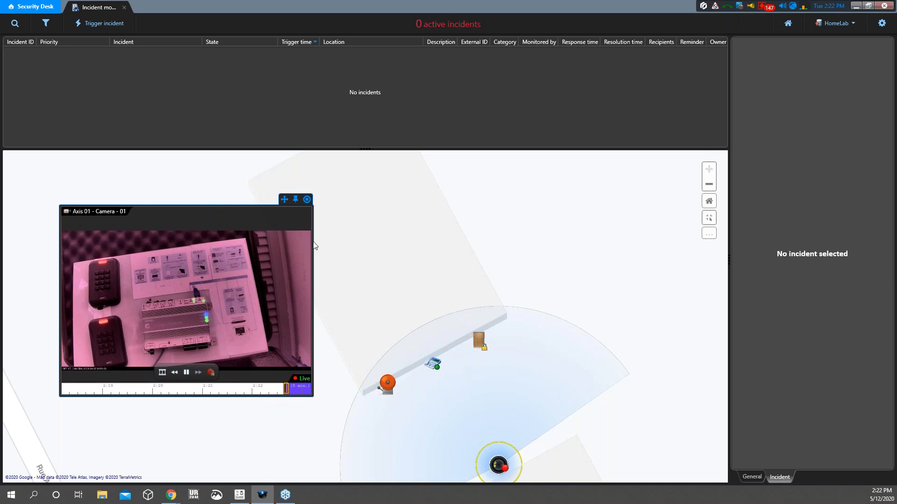
Pin the camera tile and watch for the Door IN 'Access denied: Unknown credential' event
left_click(294, 199)
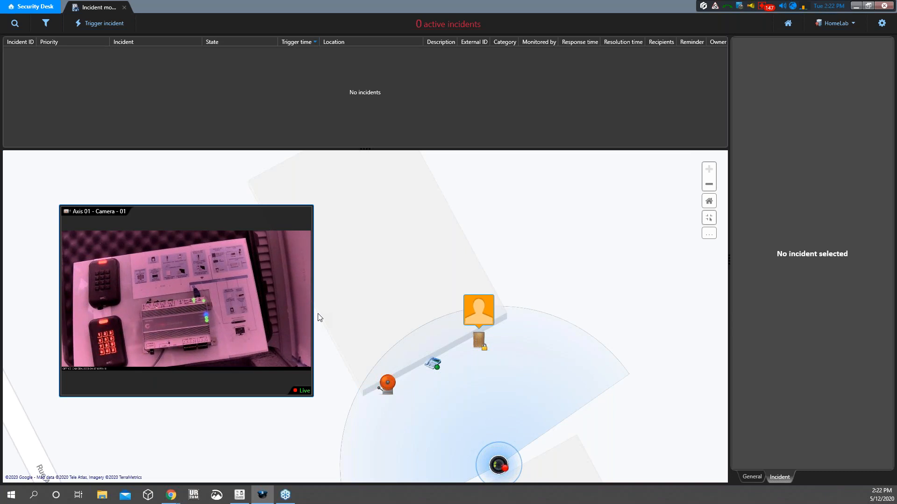
mouse_move(474, 311)
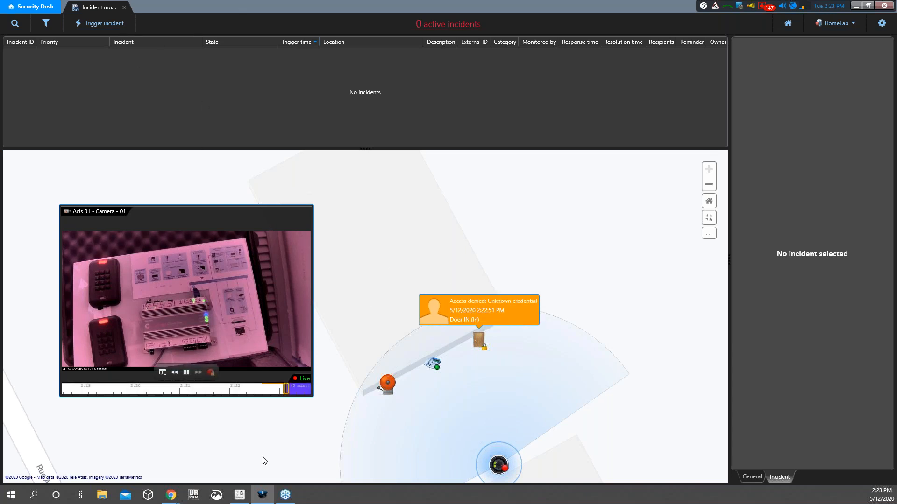
Confirm in Config Tool the Door IN trigger is unchanged (2 times within 15 seconds), then return to Security Desk
left_click(239, 495)
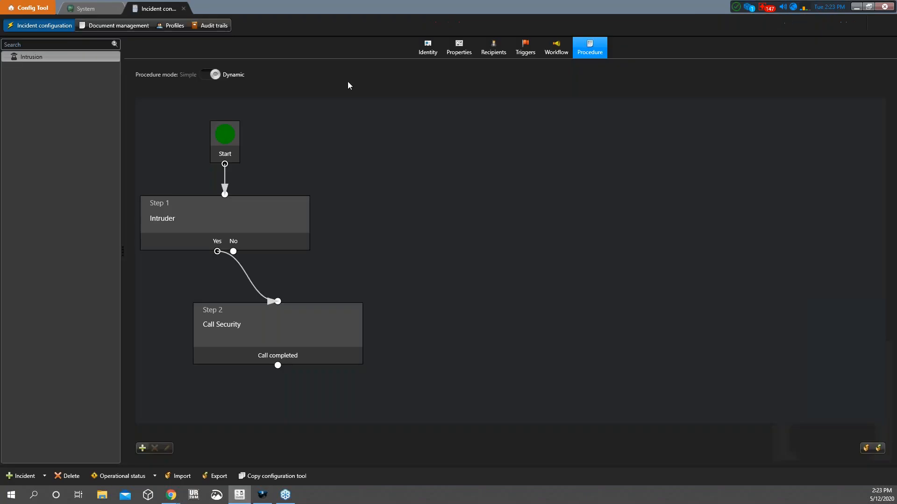
left_click(523, 47)
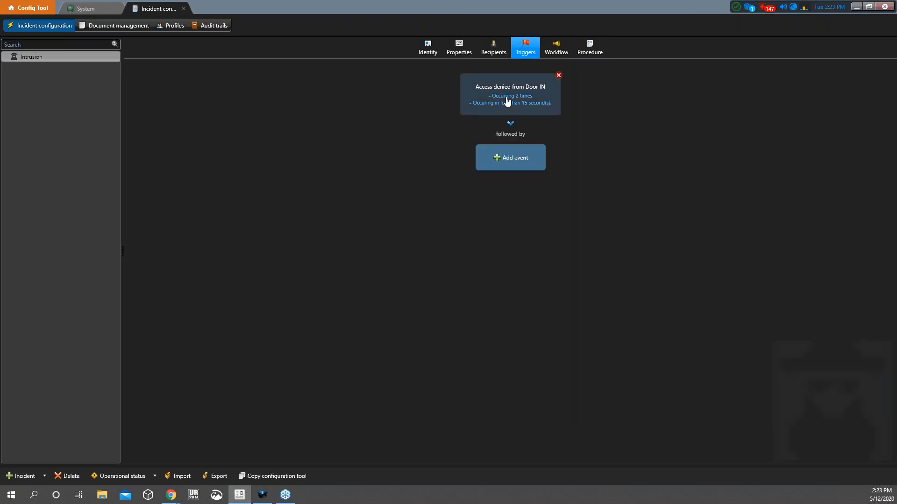
double_click(507, 103)
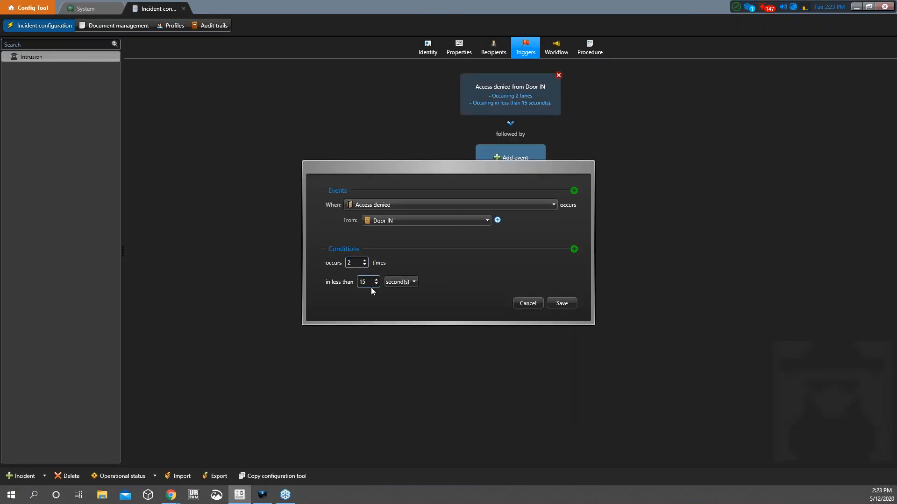
left_click(537, 303)
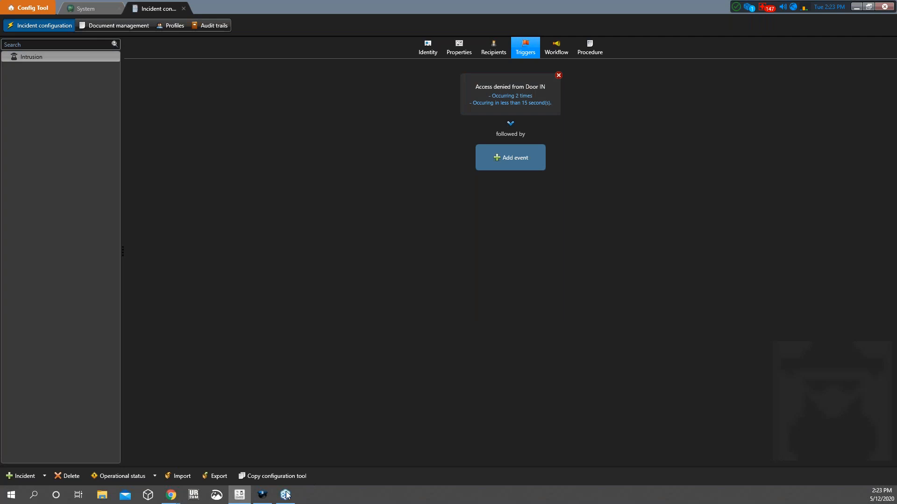
left_click(263, 495)
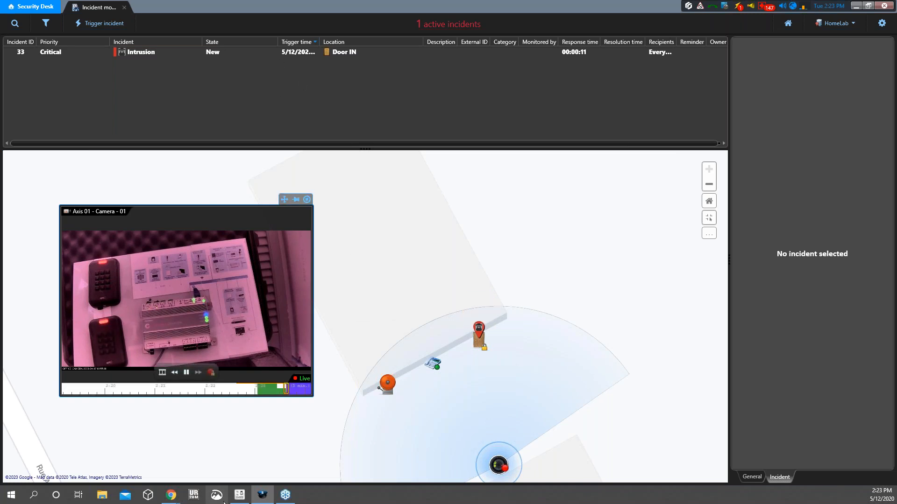
Show the Intrusion workflow, then autofit Security Desk's Trigger time column and open incident 33
left_click(242, 495)
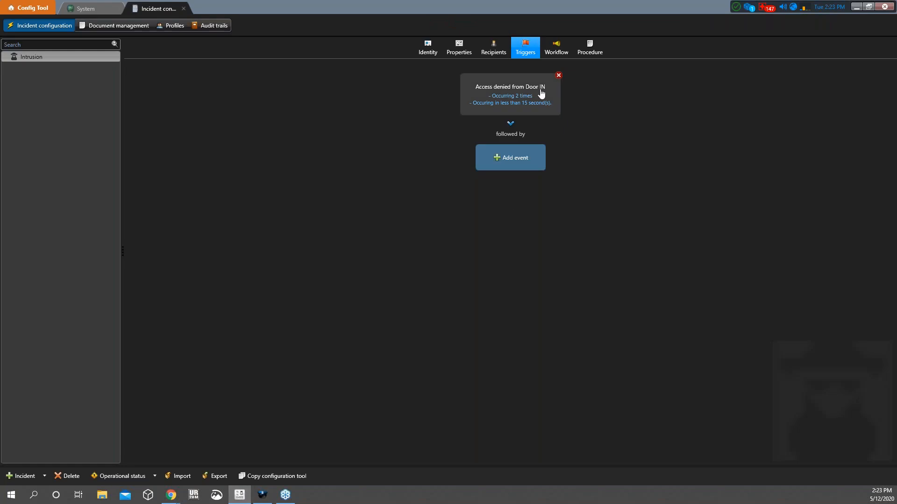
left_click(549, 50)
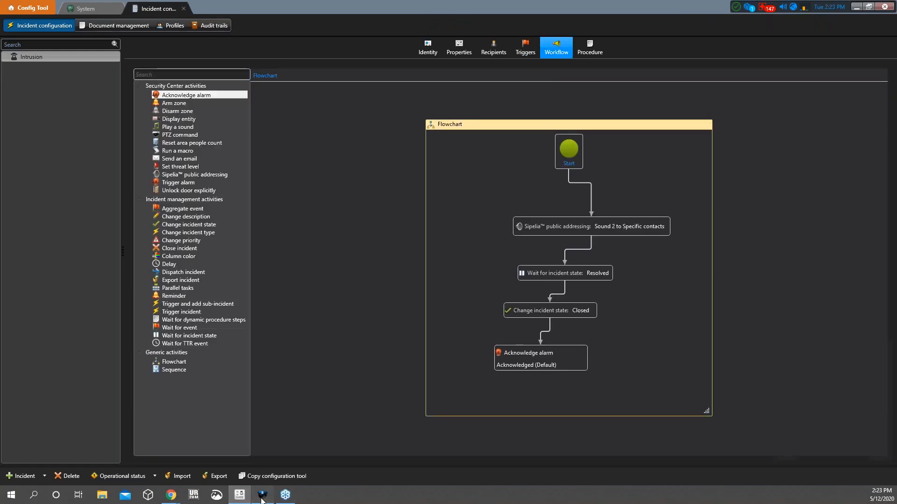
left_click(263, 495)
double_click(320, 42)
mouse_move(159, 49)
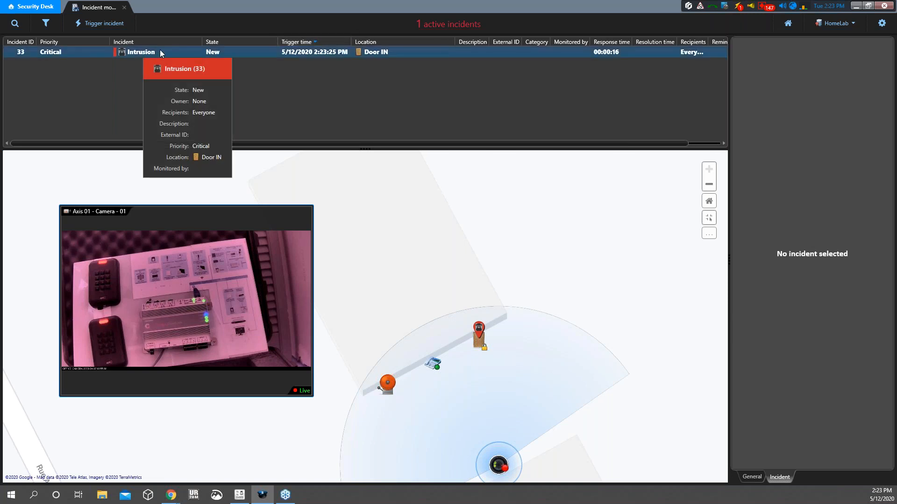
left_click(159, 49)
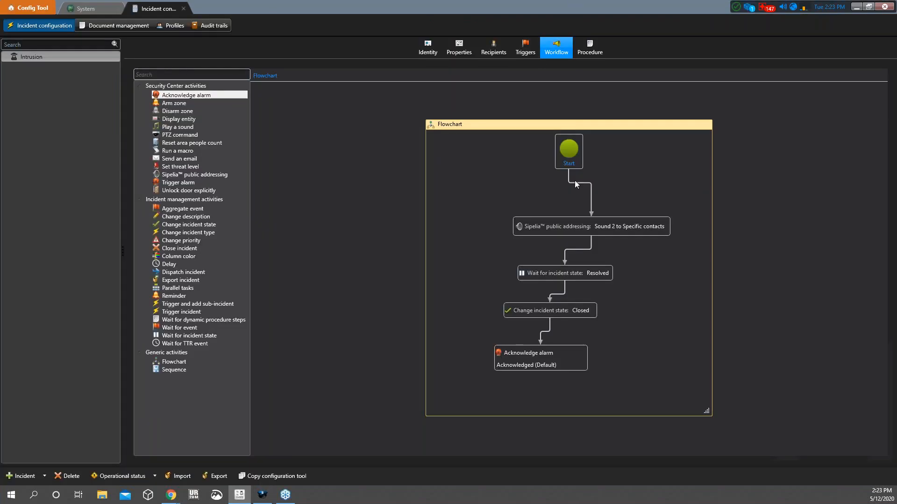
Inspect the Sipelia activity (Sound 2 to specific contacts), then view Intrusion 33's details in Security Desk
double_click(614, 227)
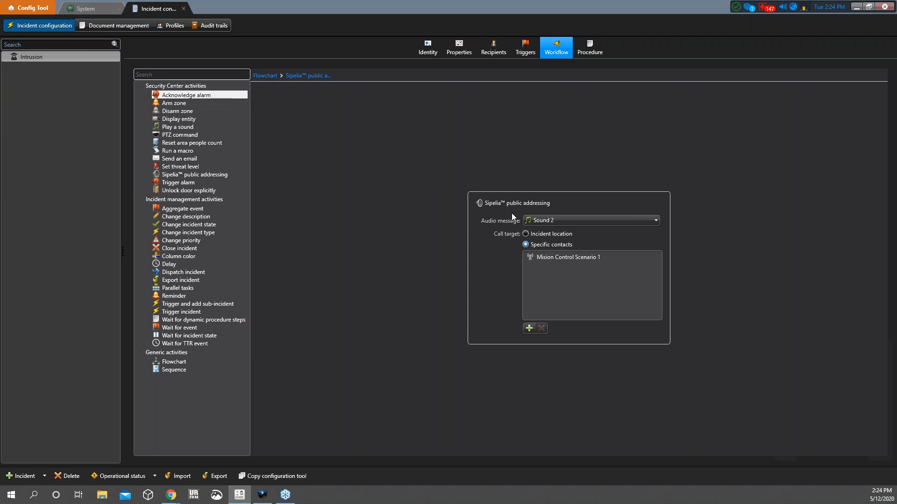
mouse_move(269, 488)
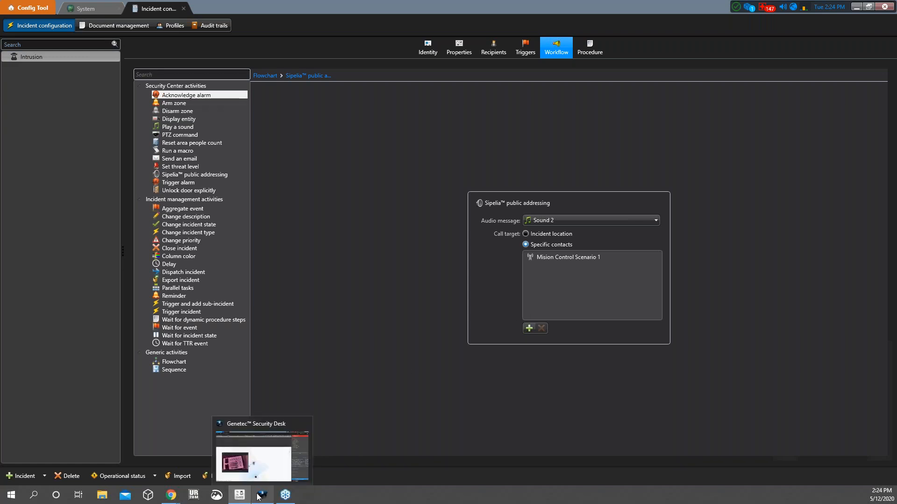
left_click(274, 469)
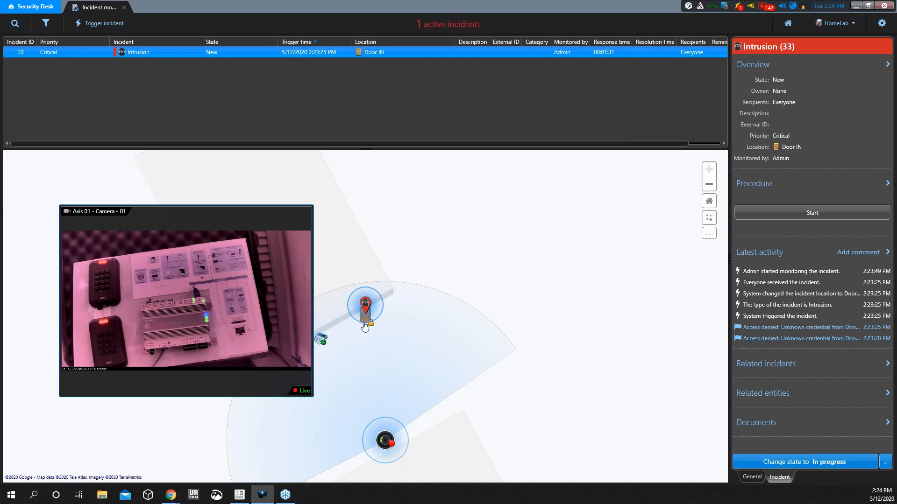
Start Intrusion 33's procedure at Step 1 Intruder, then view its two-step procedure in Config Tool
mouse_move(266, 266)
left_click(802, 216)
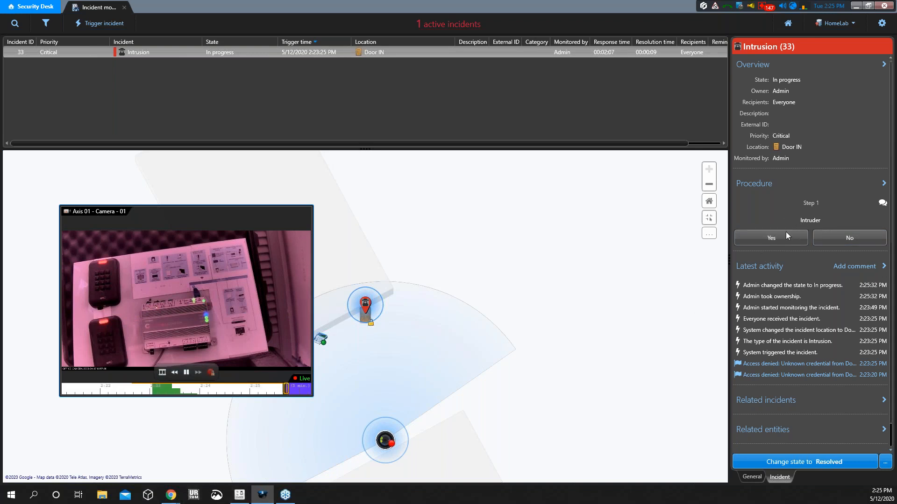
left_click(244, 496)
left_click(591, 46)
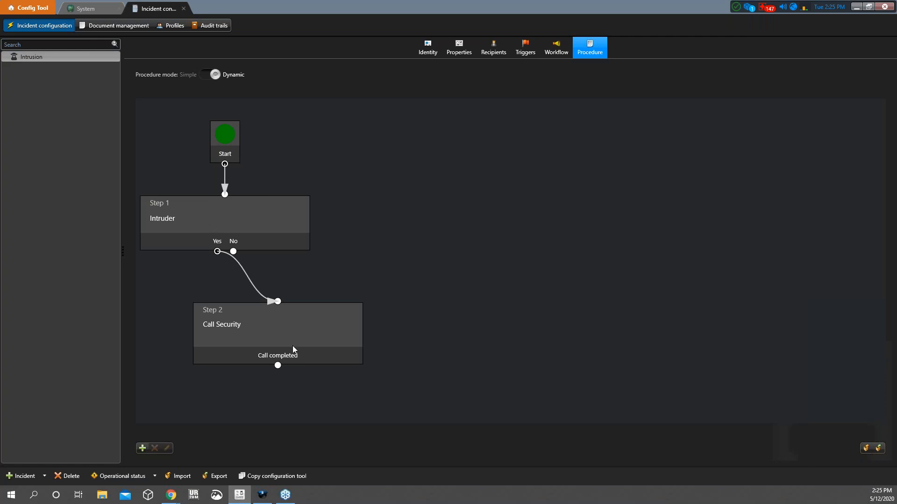
double_click(236, 208)
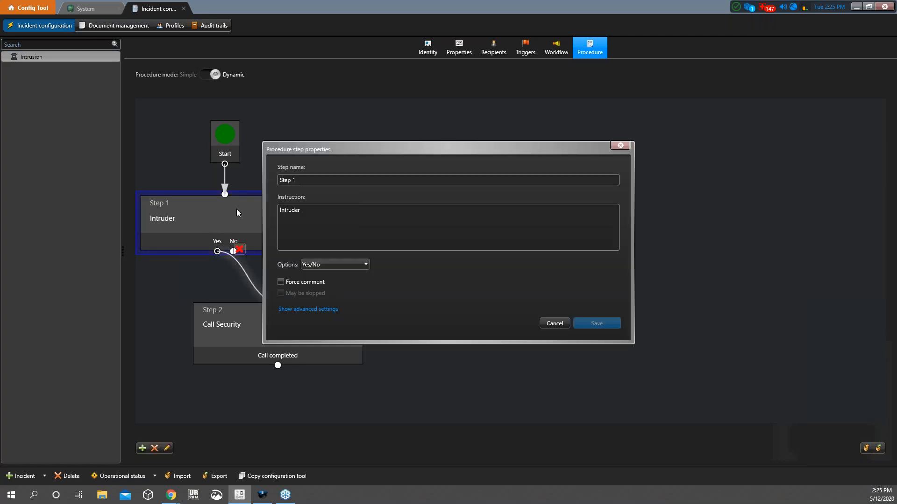
left_click(551, 322)
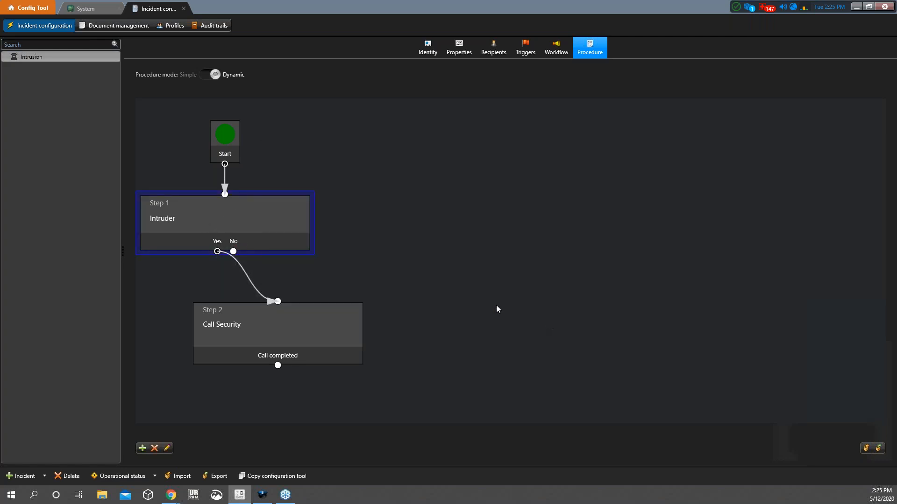
double_click(249, 215)
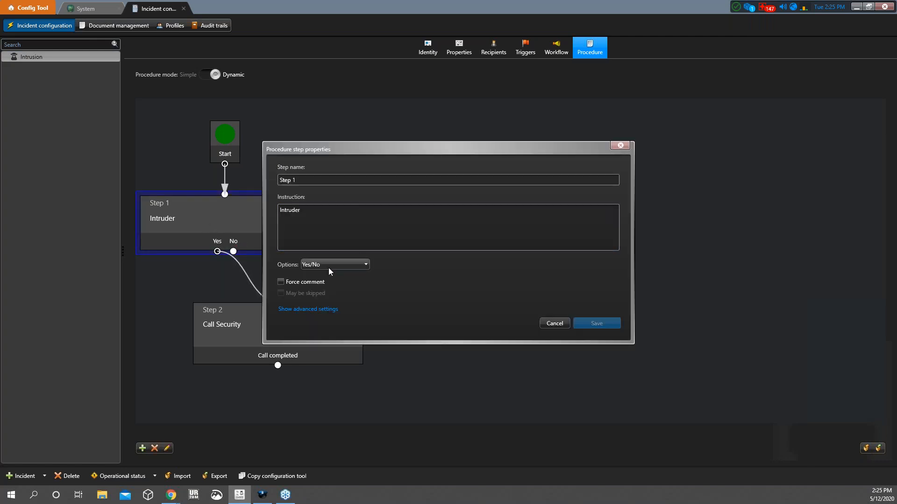
left_click(553, 323)
double_click(264, 333)
left_click(286, 196)
scroll(336, 209, "down", 3)
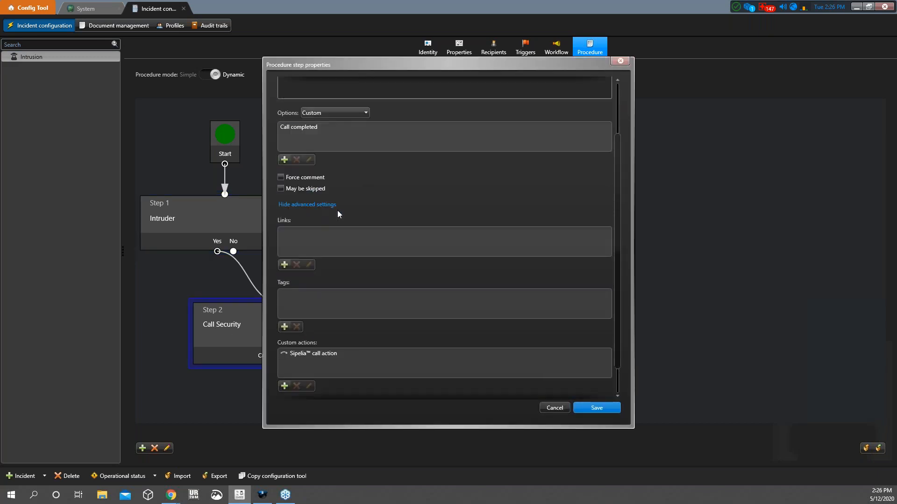
left_click(312, 322)
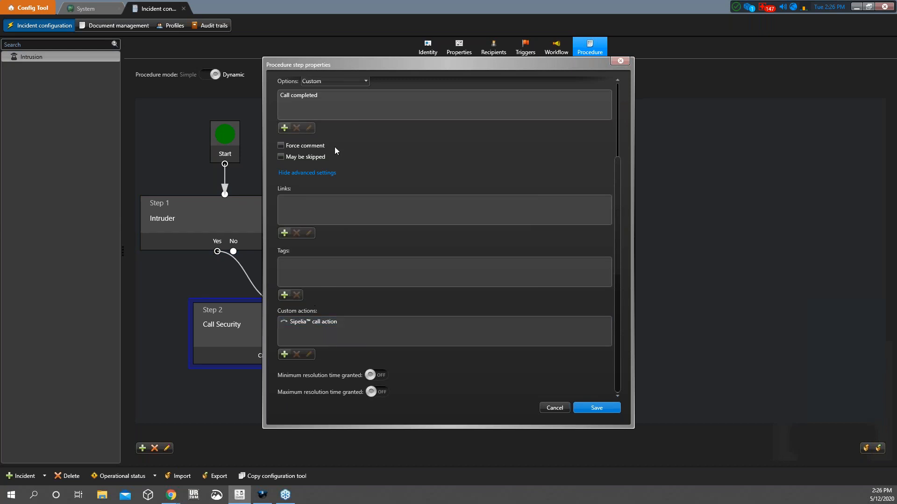
scroll(335, 178, "up", 2)
scroll(323, 186, "up", 2)
scroll(323, 256, "down", 3)
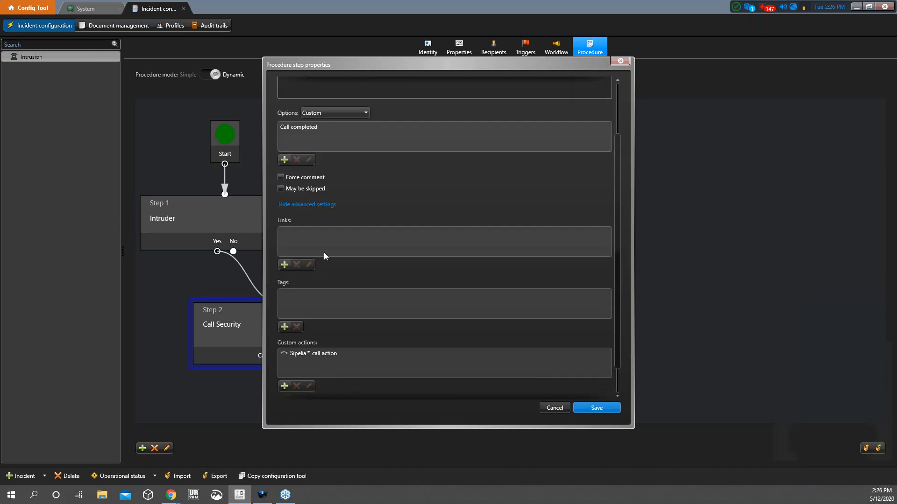
scroll(343, 285, "down", 1)
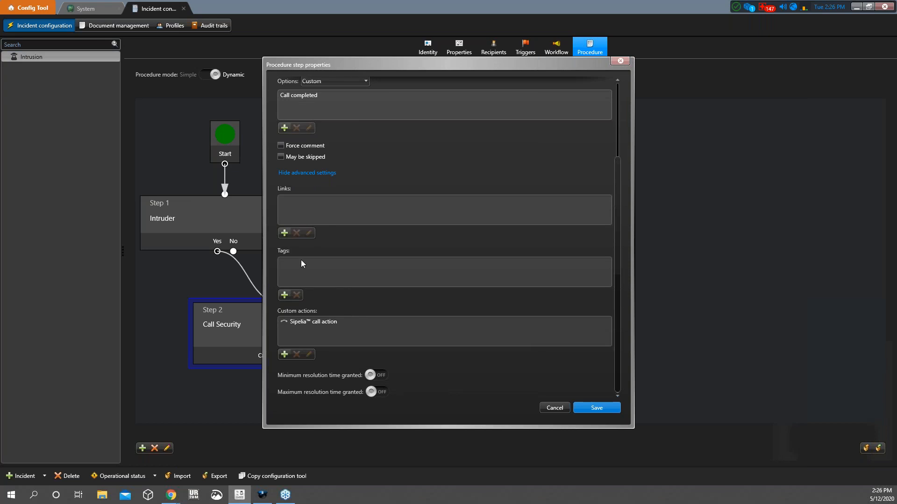
left_click(339, 321)
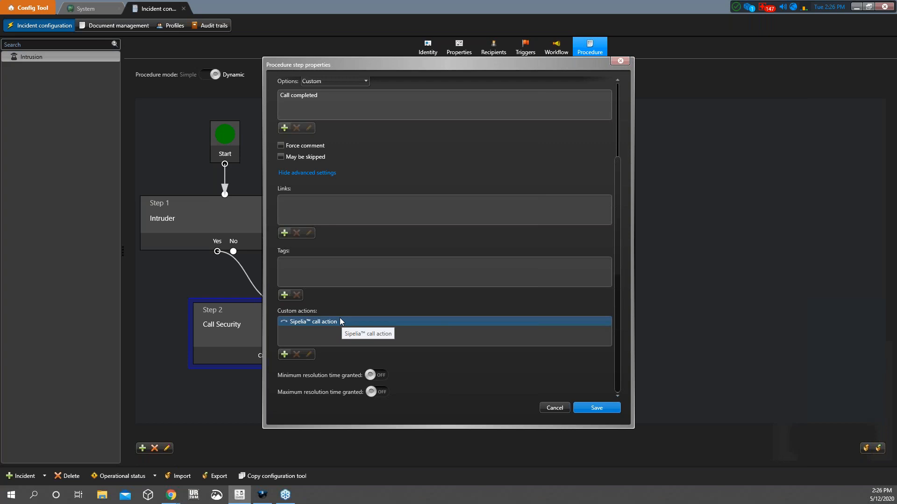
left_click(554, 408)
Answer Yes to Step 1 Intruder and place a call to the Axis intercom
left_click(263, 495)
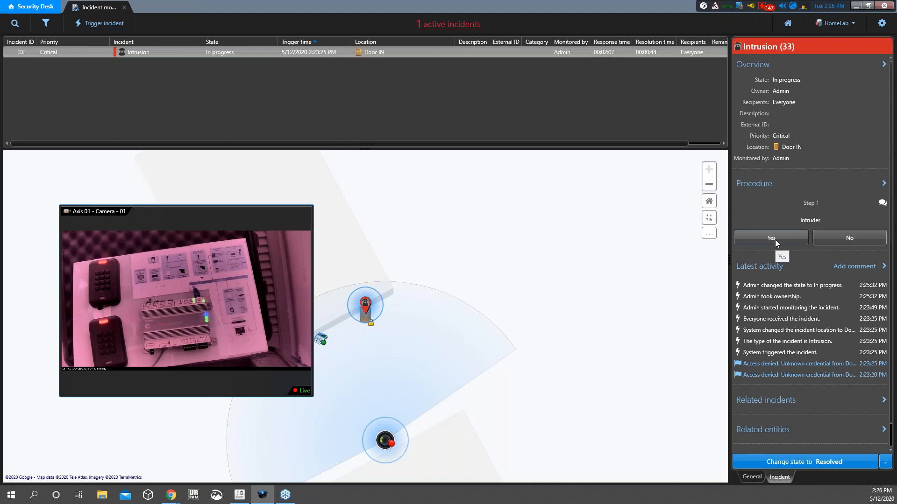
left_click(775, 239)
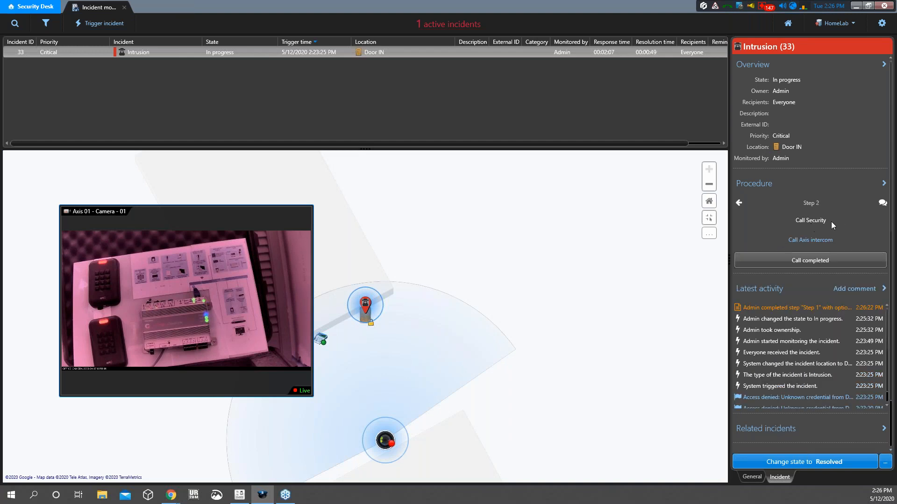
left_click(810, 240)
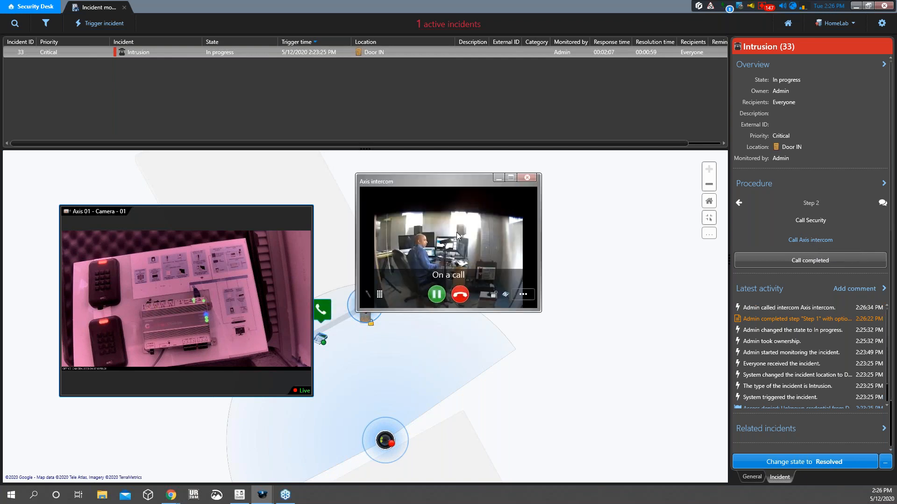
Mute the intercom call, unlock Door IN, and hang up
left_click(367, 295)
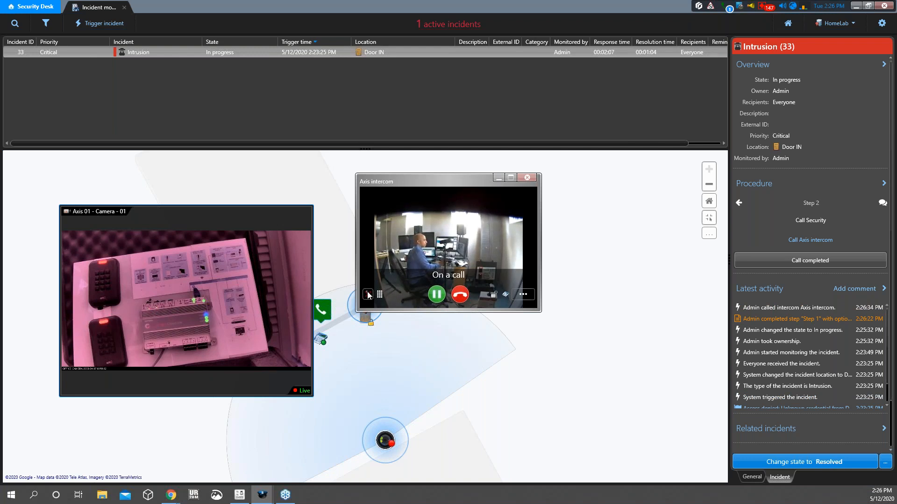
left_click_drag(473, 187, 480, 204)
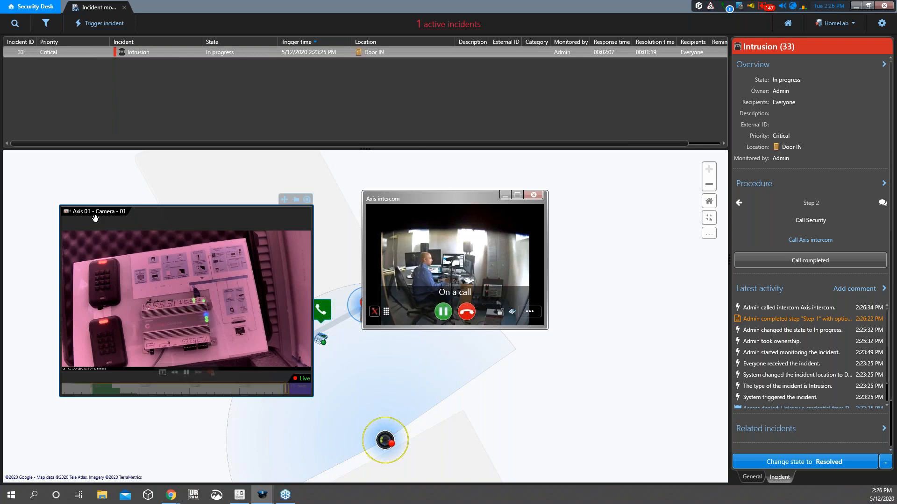
left_click(499, 312)
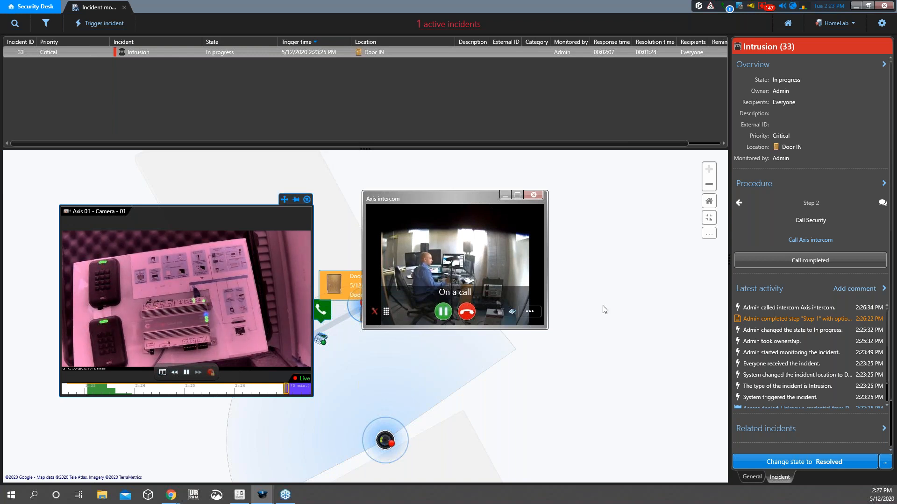
left_click(467, 314)
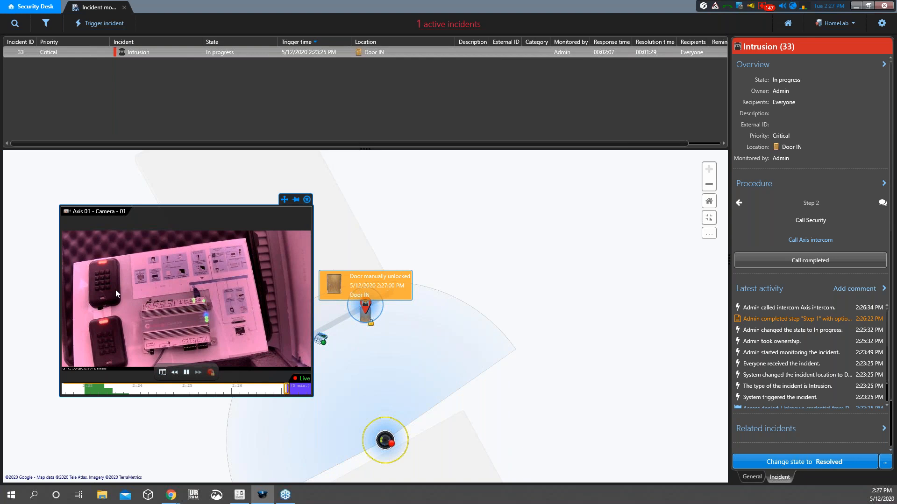
Close the camera video, mark Call Security as call completed, and resolve the incident
left_click(310, 199)
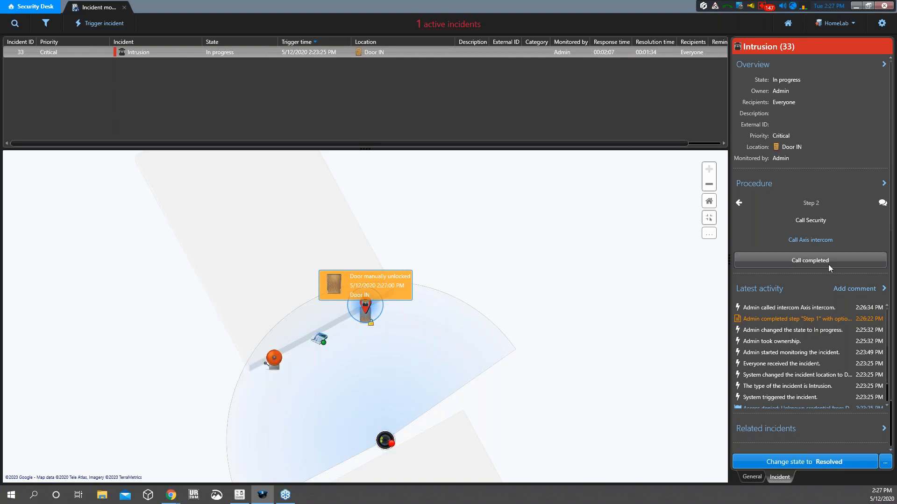
left_click(805, 259)
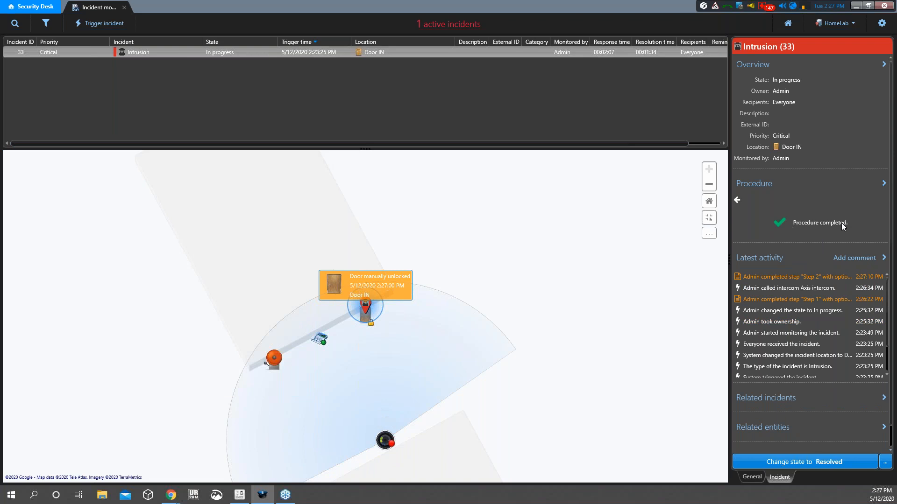
left_click(843, 463)
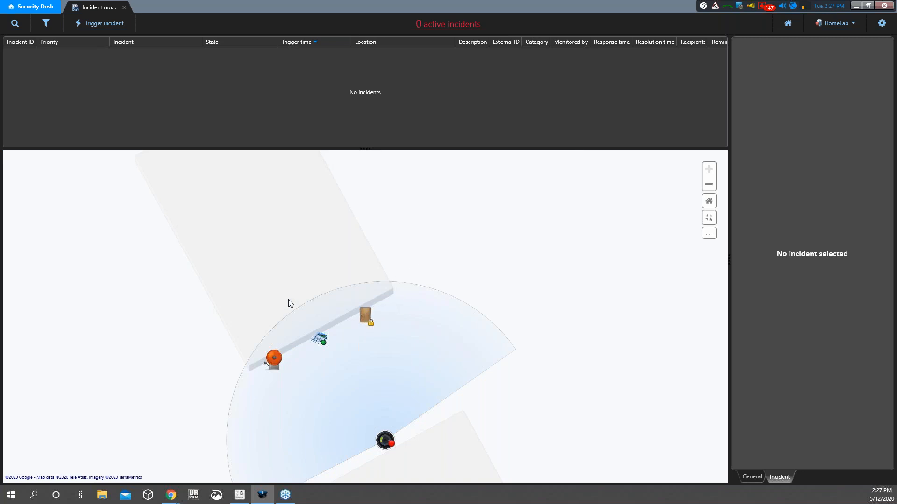
left_click(240, 495)
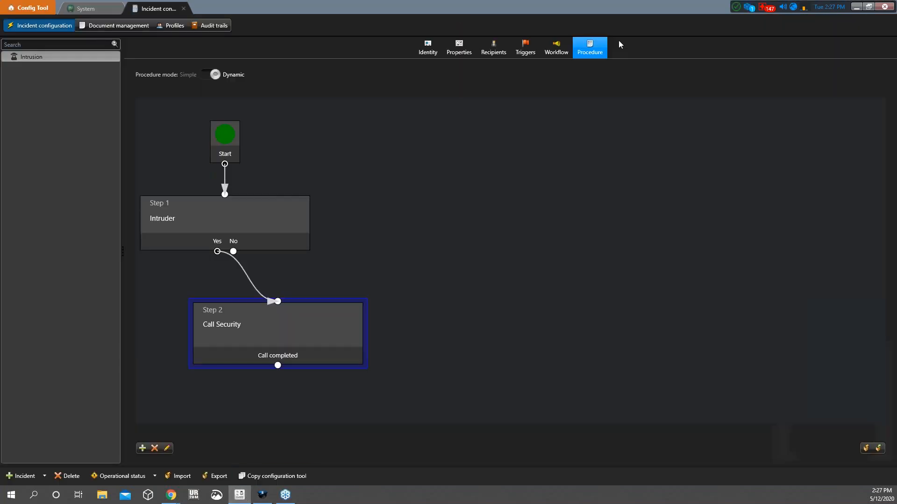
Review the Intrusion incident's trigger events, then display its workflow flowchart
left_click(527, 46)
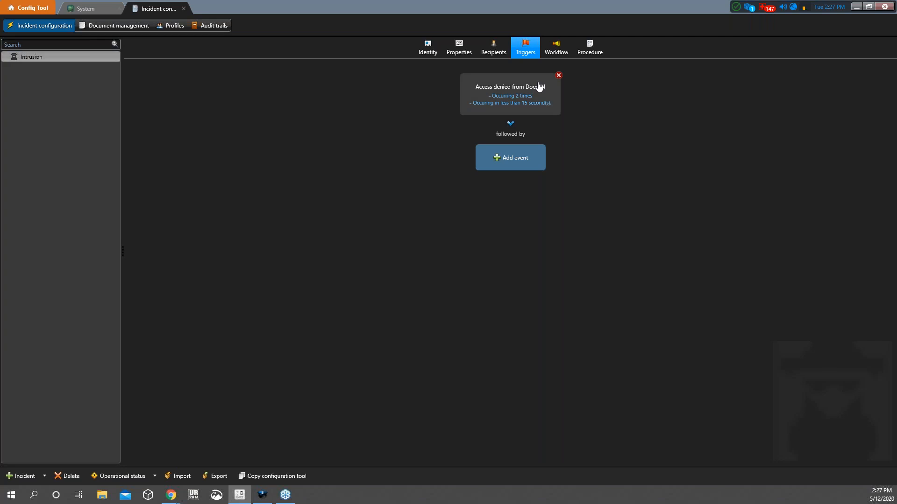
left_click(552, 55)
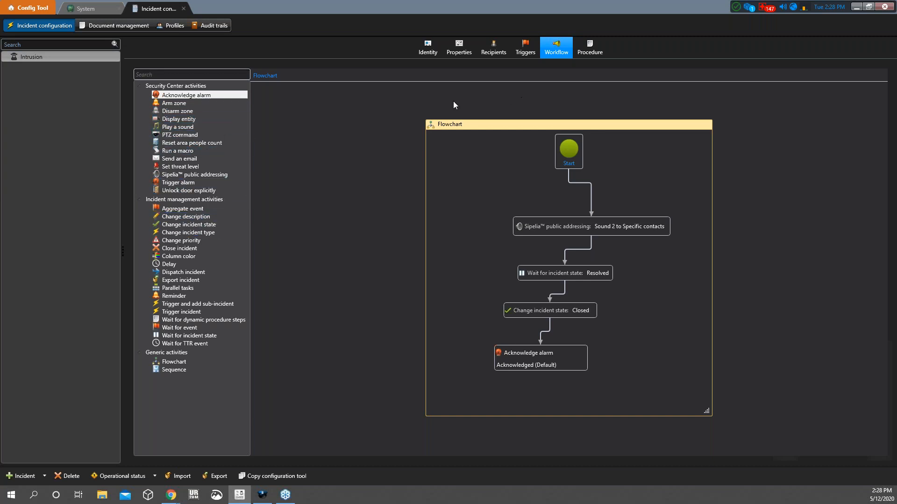
Show the Intrusion procedure: Step 1 Intruder leading to Step 2 Call Security
left_click(598, 49)
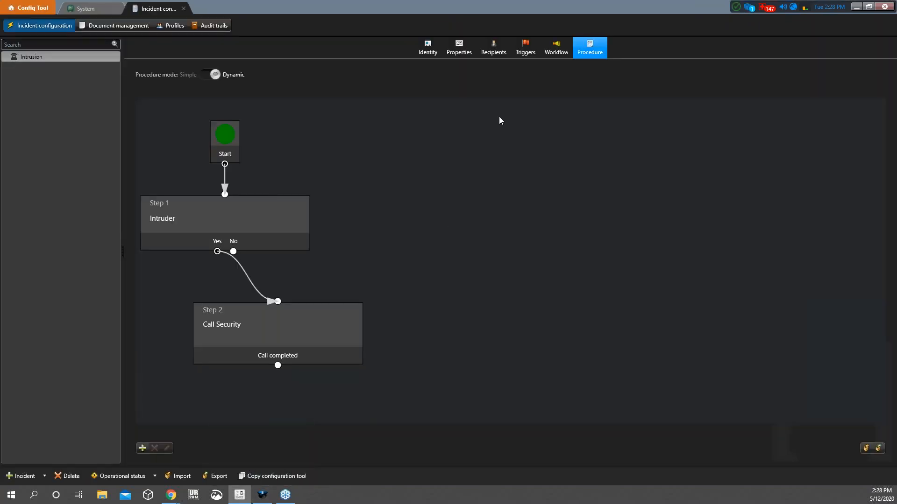
mouse_move(258, 499)
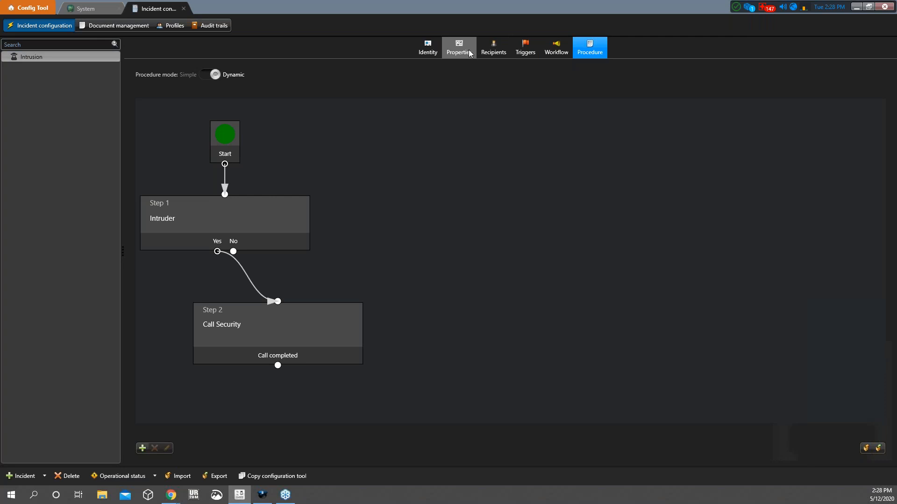
Browse the Workflow, Identity, Recipients and Properties tabs and open the Priority list showing Critical
left_click(558, 50)
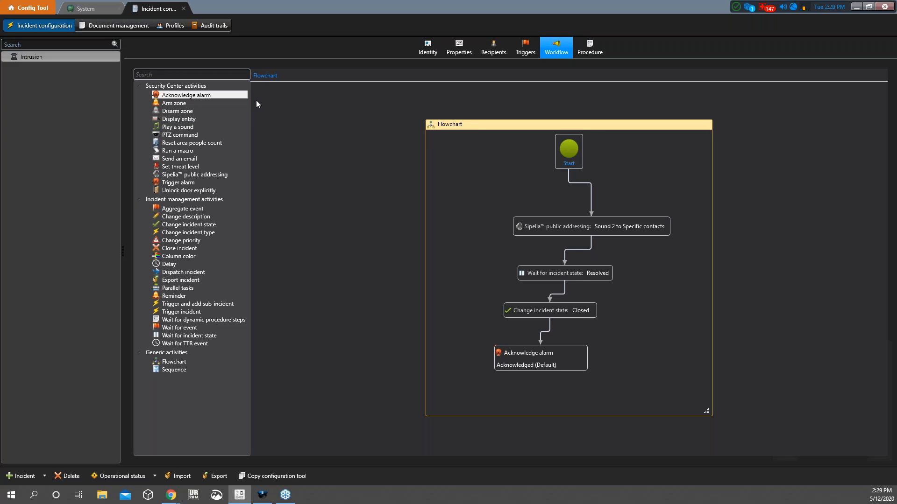
left_click(425, 46)
left_click(493, 48)
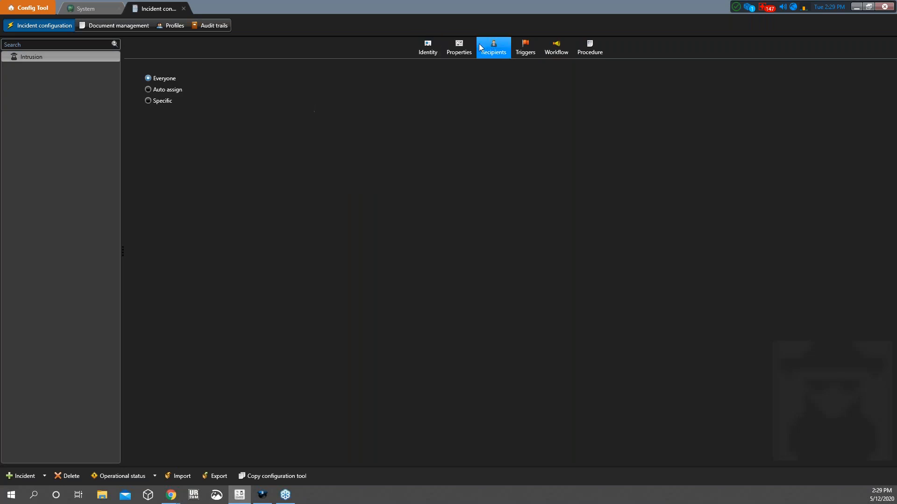
left_click(458, 51)
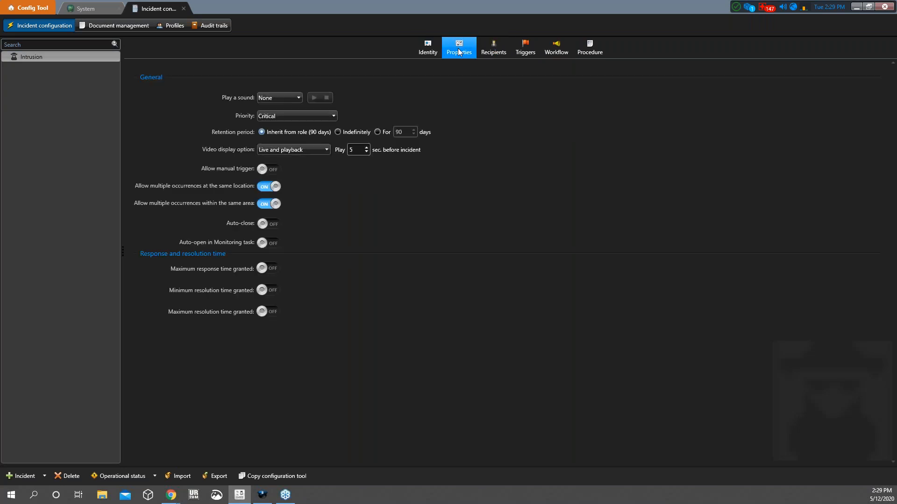
left_click(290, 115)
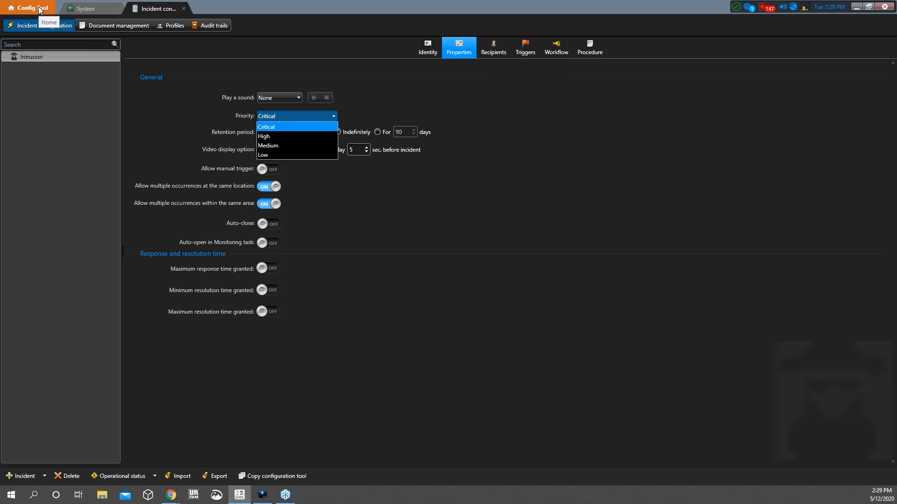
Keep Critical priority, then open Intrusion's Identity colour options showing red #FFCF2A27
left_click(453, 229)
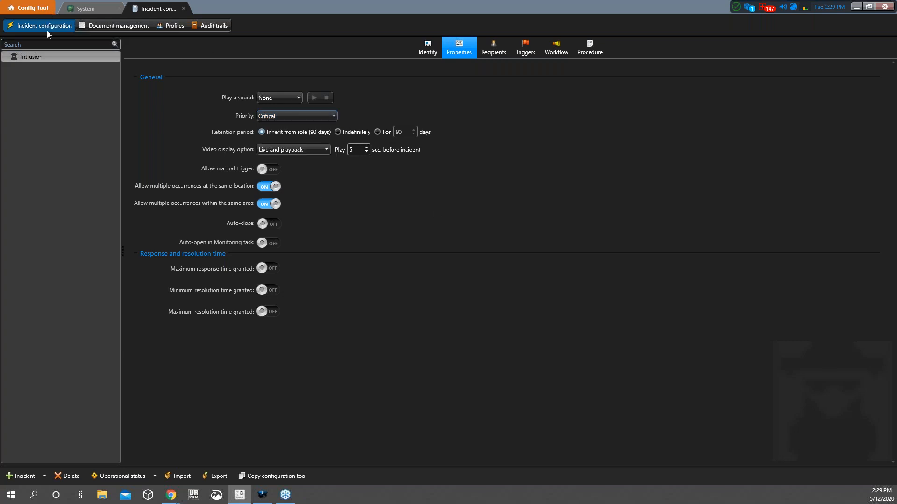
left_click(15, 9)
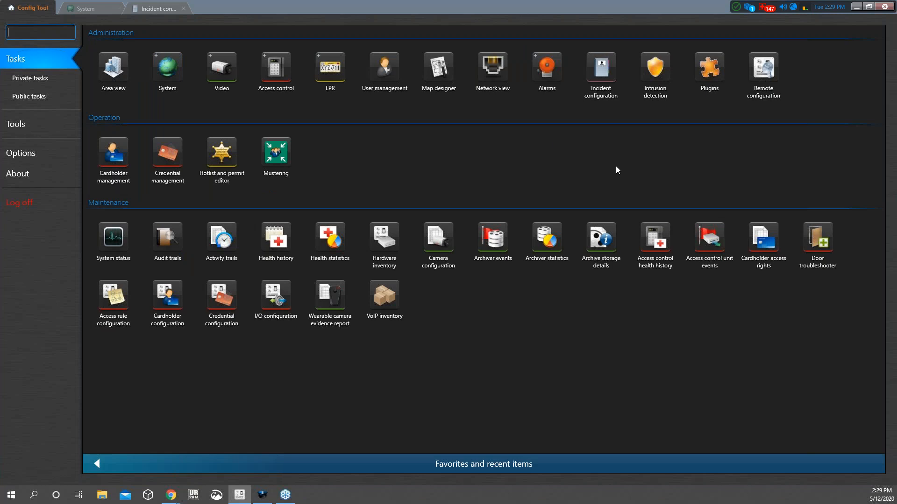
left_click(152, 14)
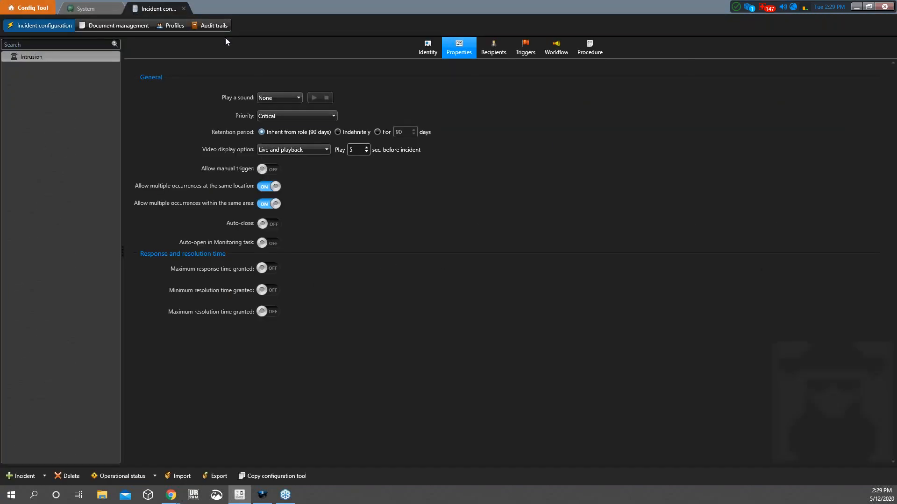
left_click(420, 51)
left_click(180, 184)
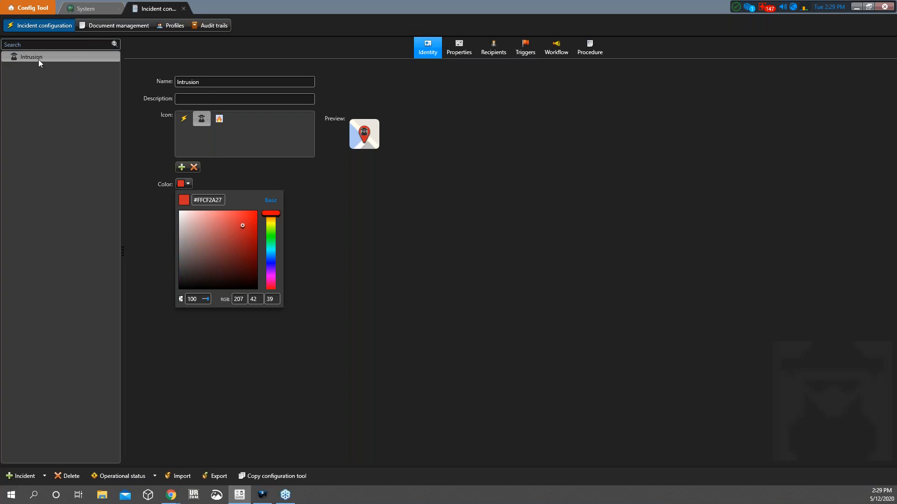
Try the lightning and intruder icons, then apply the fire icon for Intrusion
left_click(199, 122)
left_click(182, 120)
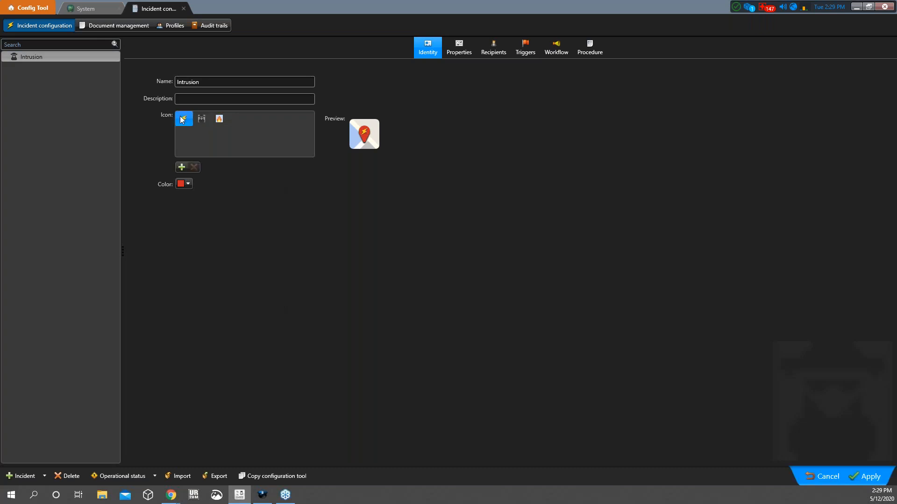
left_click(867, 476)
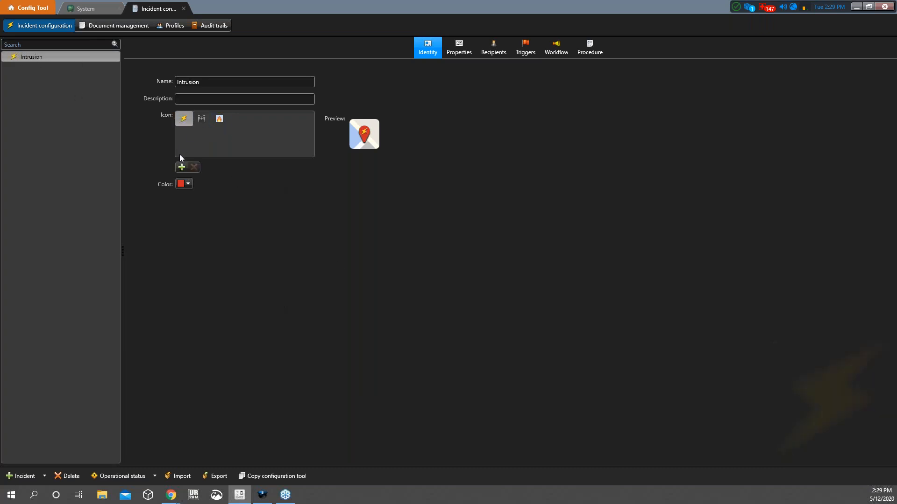
left_click(201, 121)
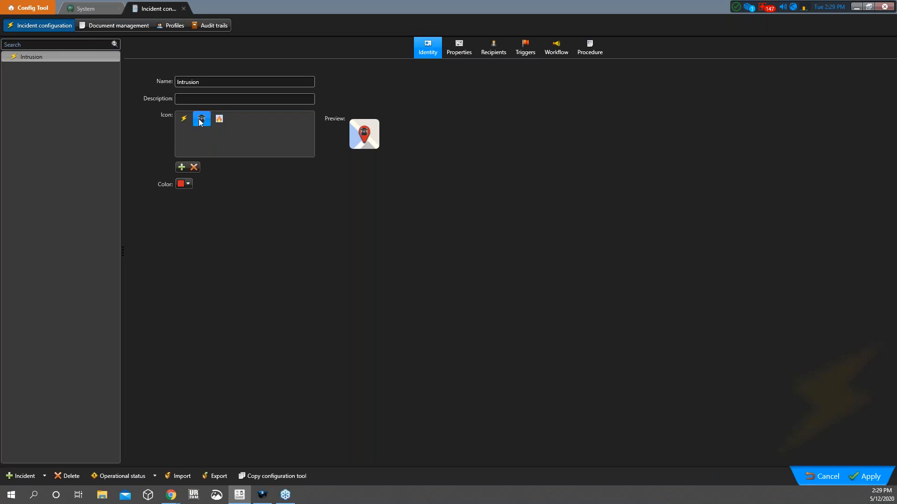
left_click(856, 471)
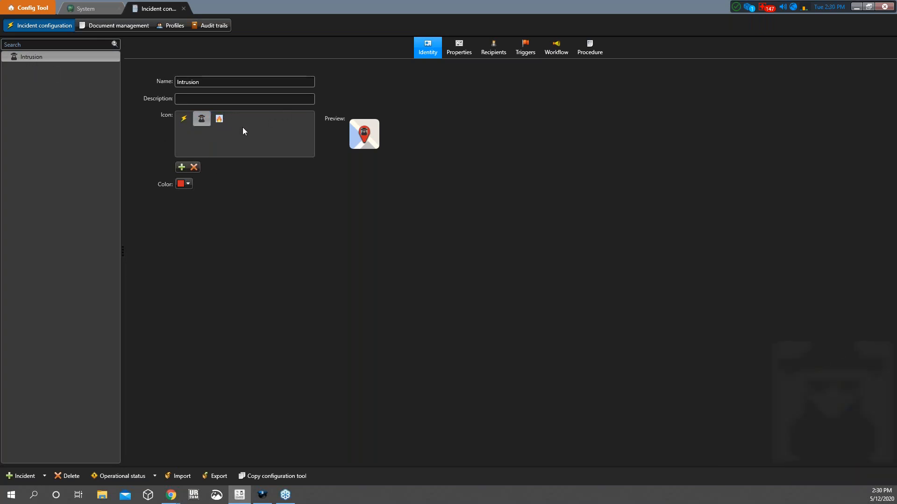
left_click(217, 120)
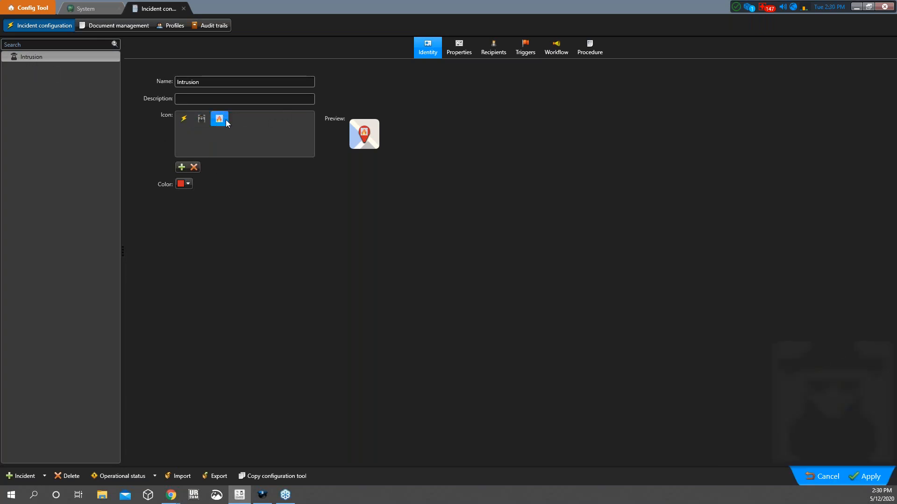
left_click(869, 475)
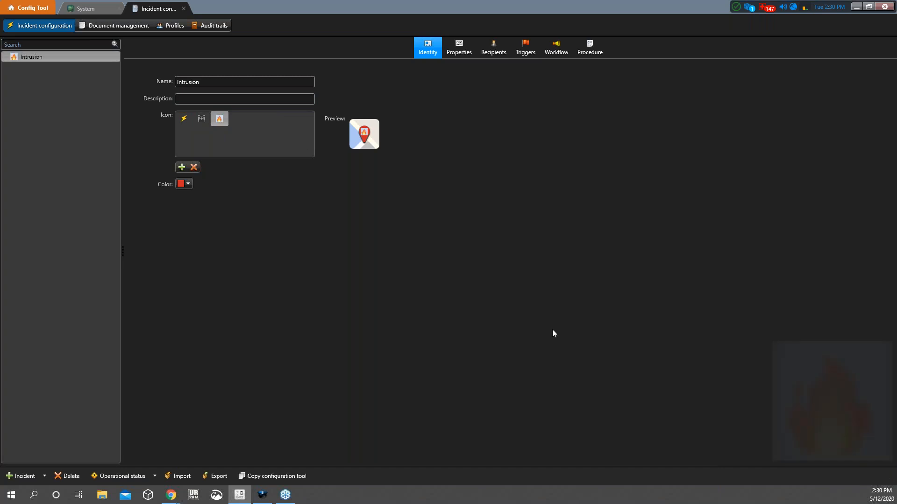
Cancel the image browser, keep the red colour, and show the Properties page
left_click(182, 167)
left_click(281, 7)
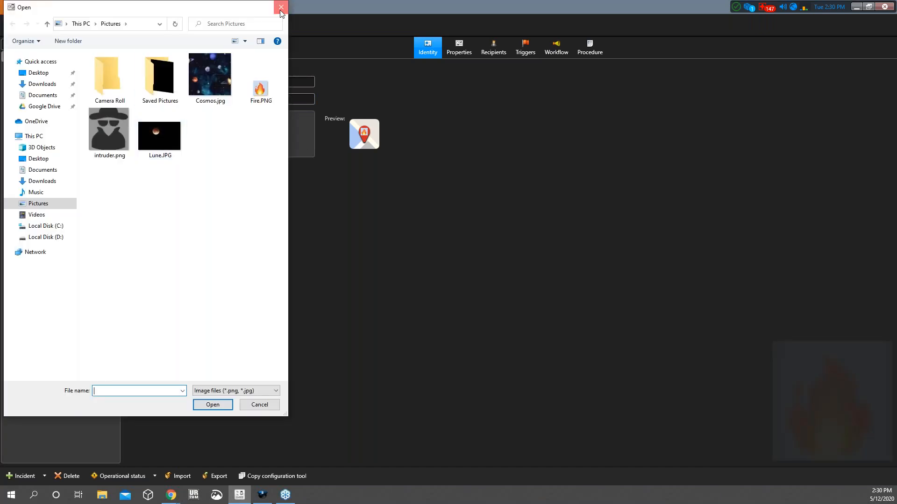
left_click(188, 184)
left_click_drag(264, 222, 281, 169)
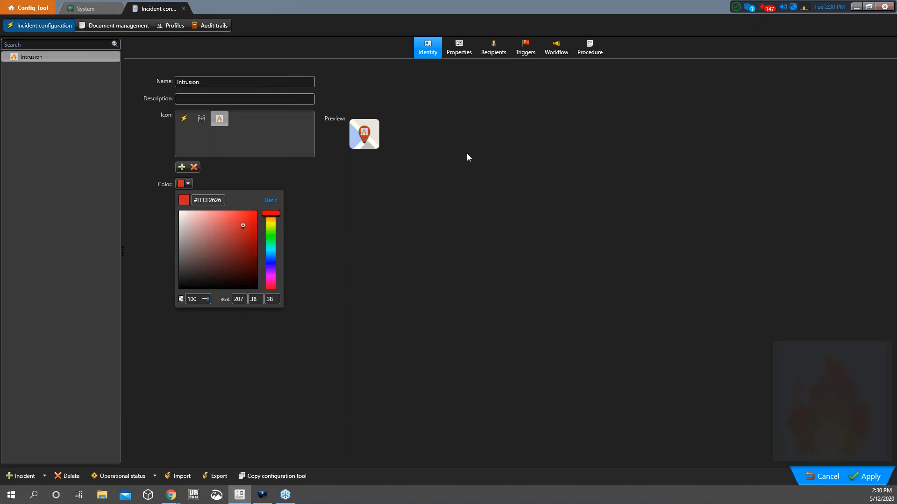
left_click(826, 475)
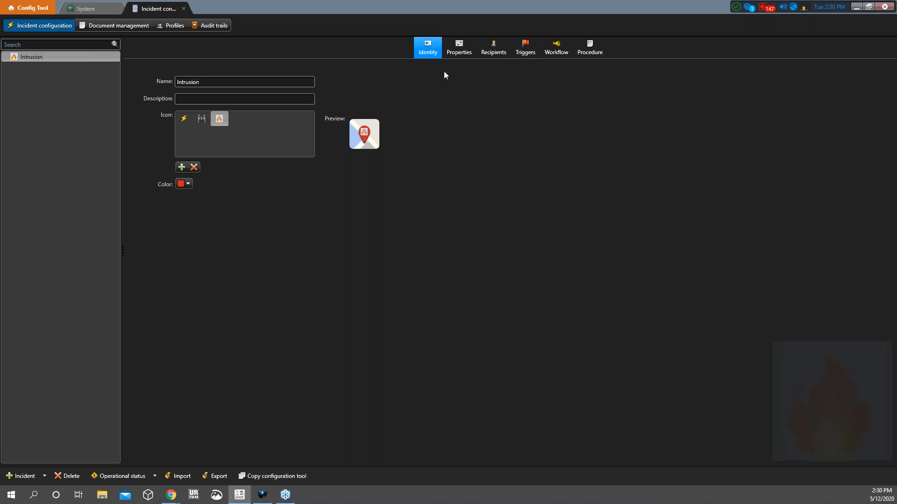
left_click(460, 53)
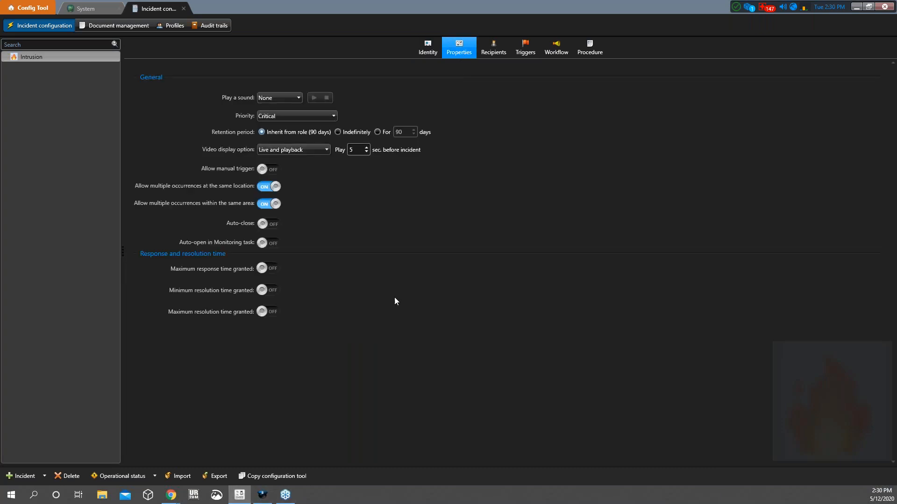
Turn on Auto-open in Monitoring task for Intrusion and apply it
left_click(262, 495)
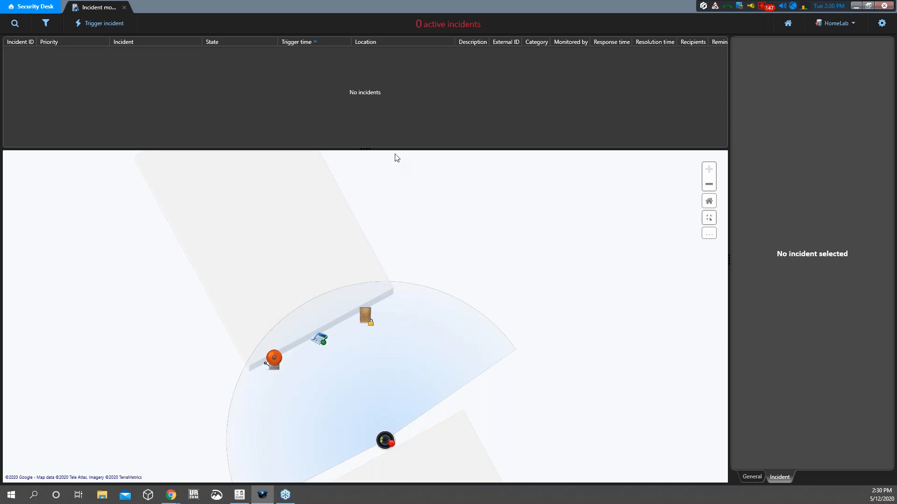
left_click(240, 495)
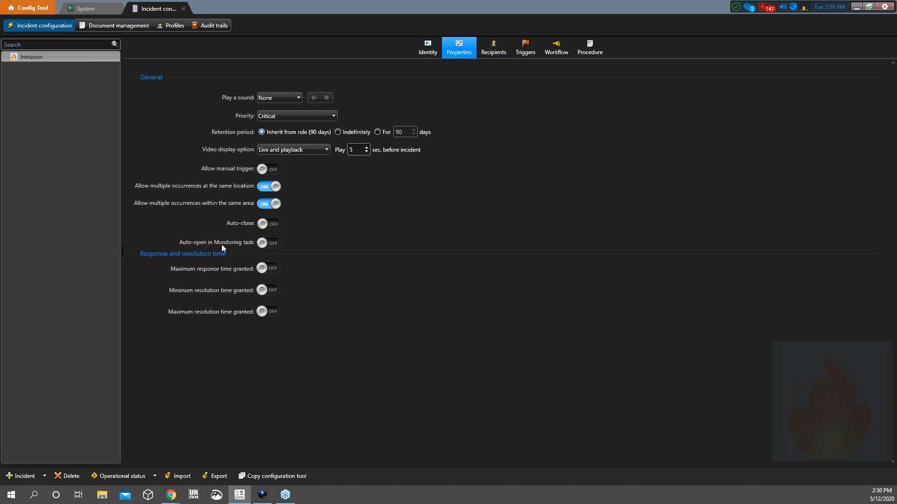
left_click(263, 242)
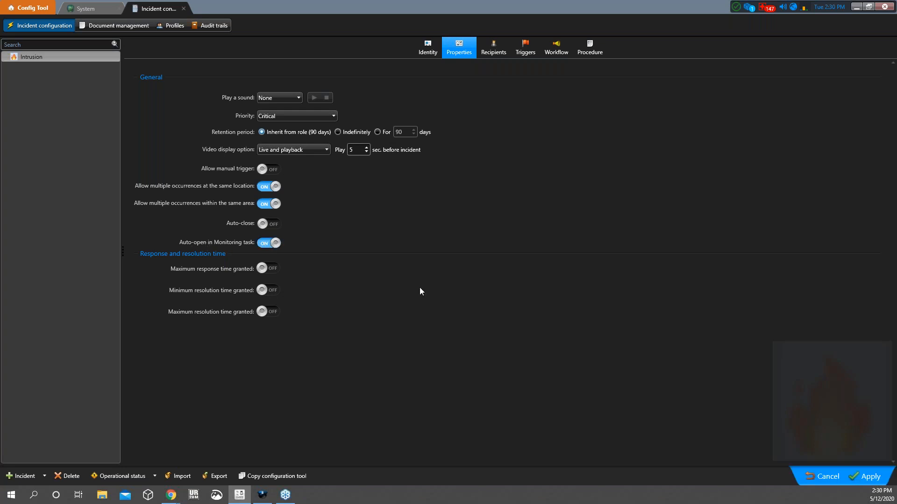
left_click(864, 475)
Change Intrusion's icon to the masked intruder and apply it
left_click(427, 48)
left_click(202, 119)
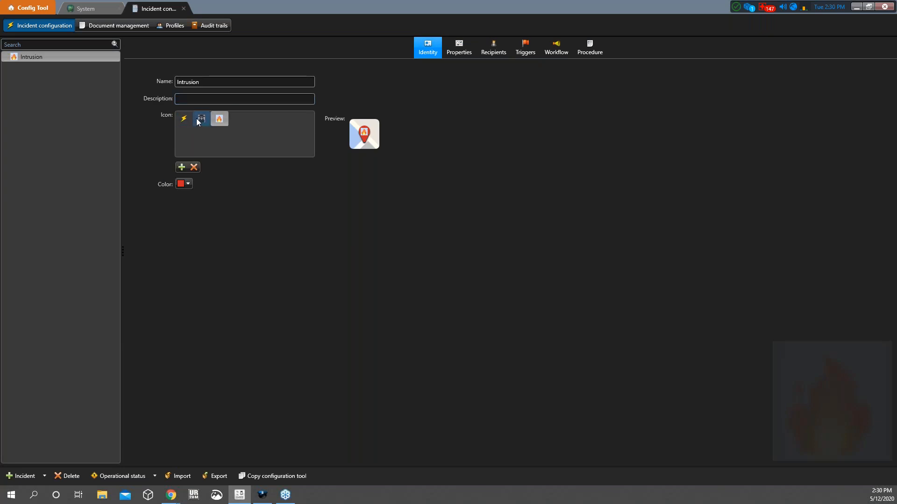
left_click(862, 475)
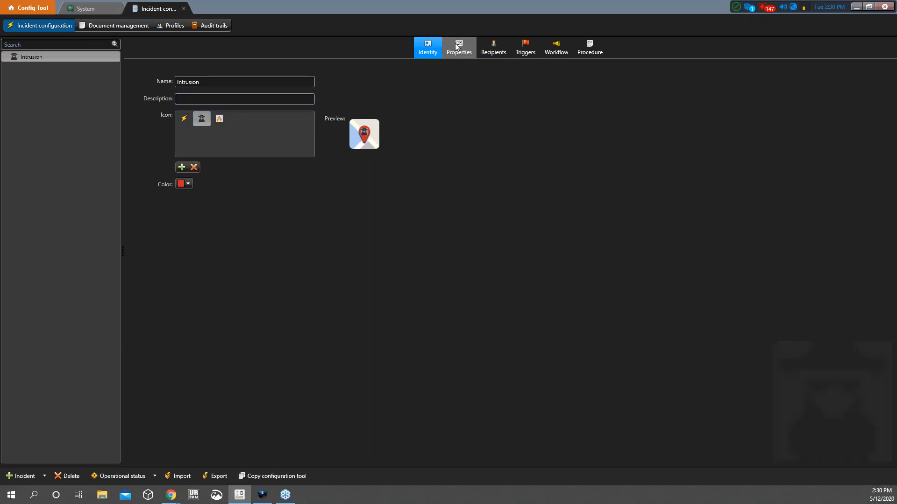
left_click(459, 48)
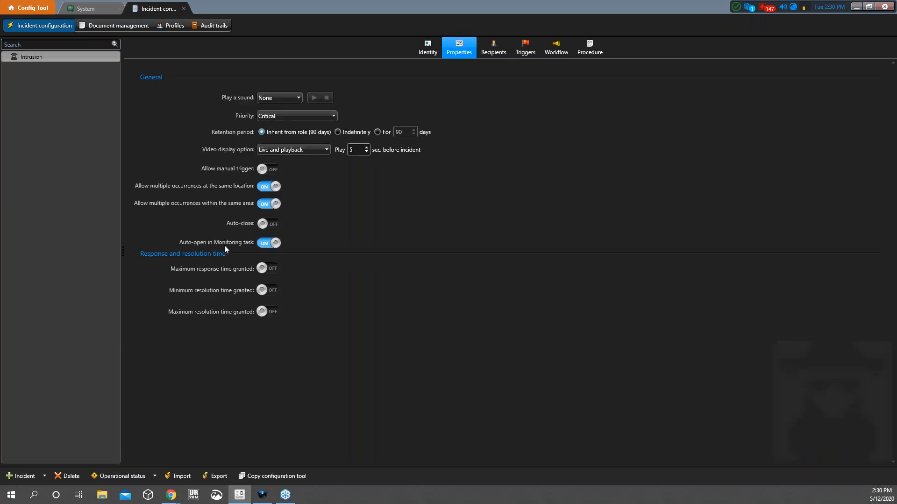
left_click(263, 495)
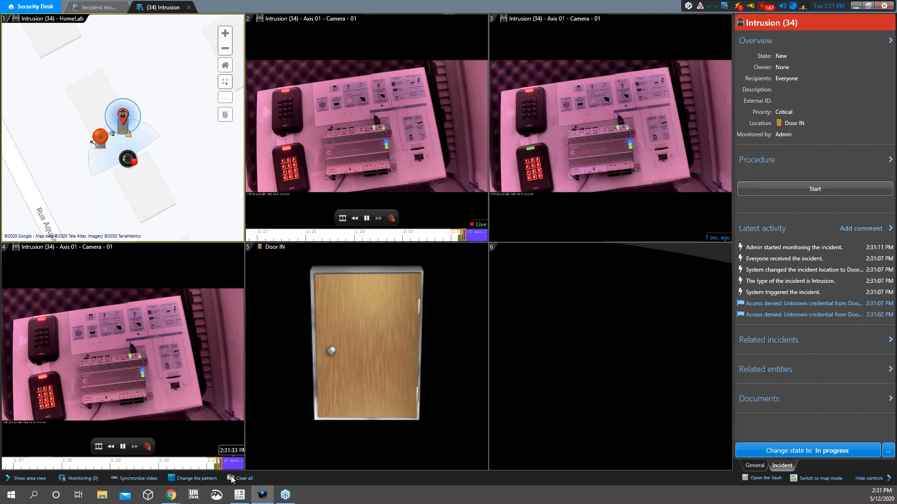
left_click(239, 495)
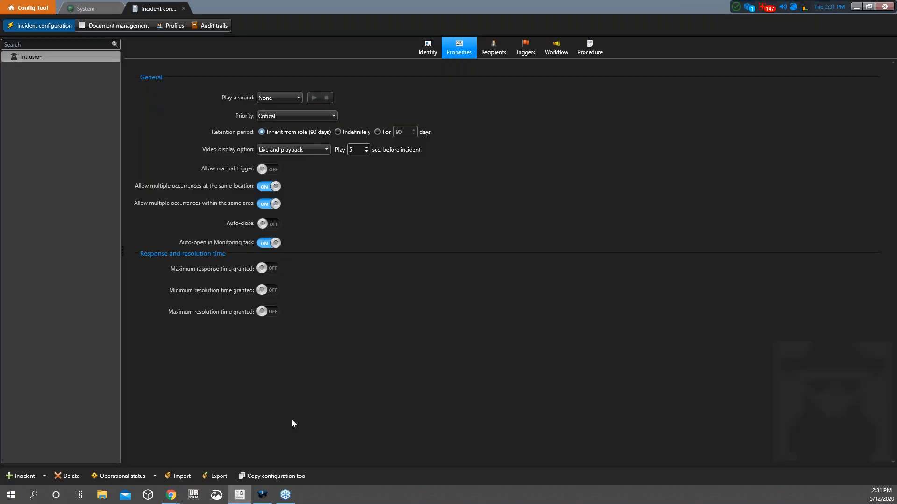
left_click(262, 495)
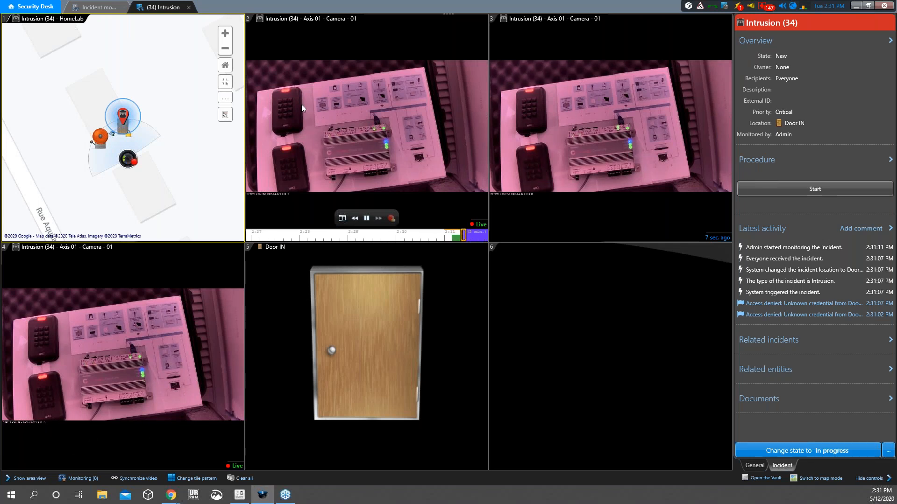
mouse_move(508, 136)
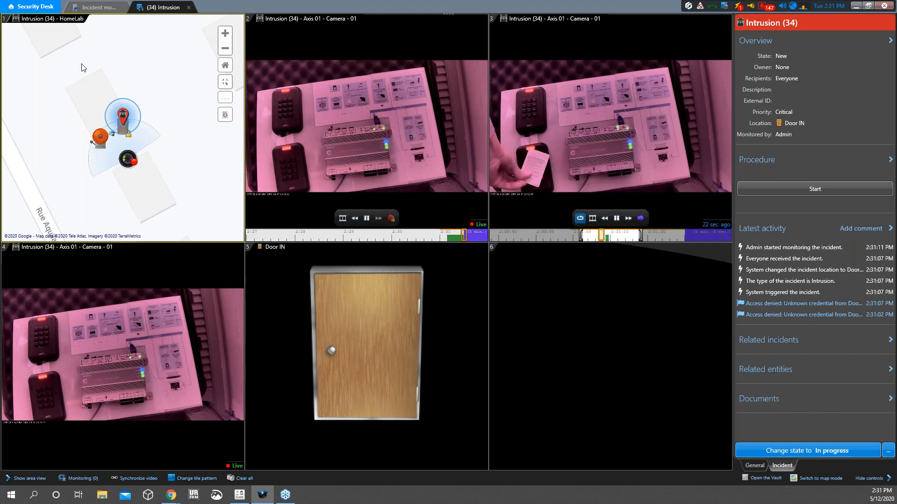
double_click(60, 19)
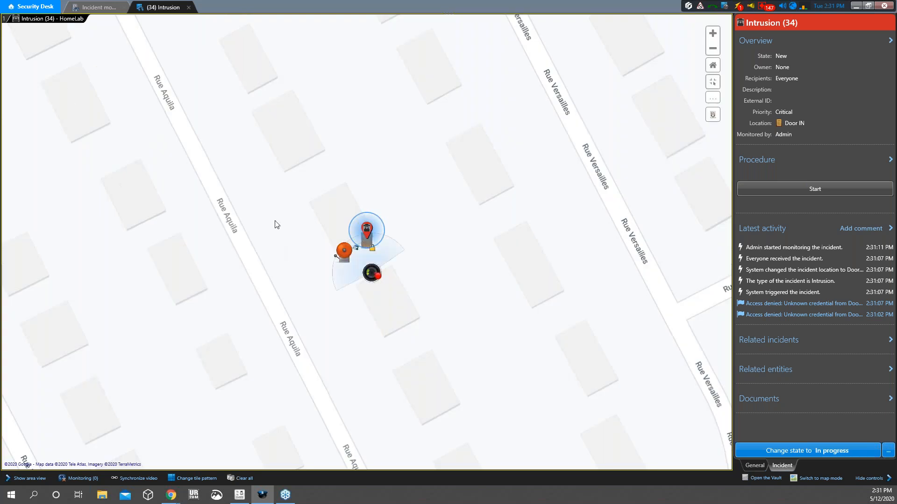
scroll(276, 225, "up", 3)
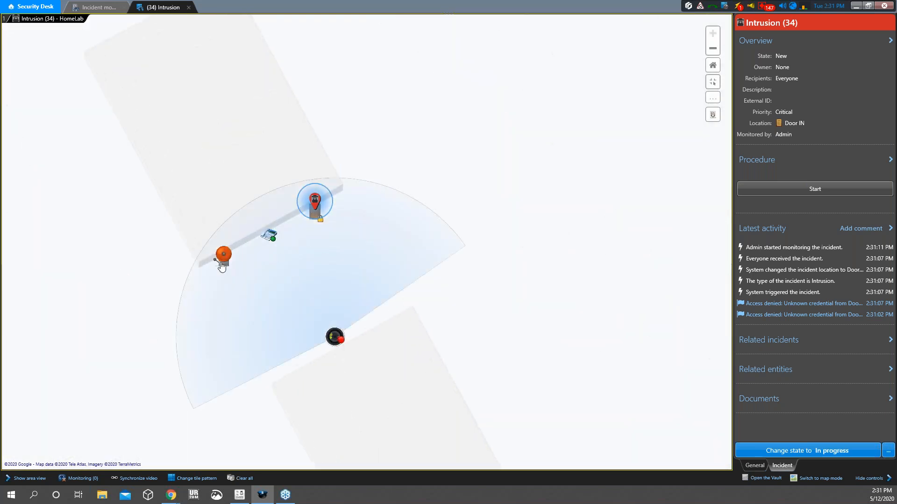
left_click(269, 235)
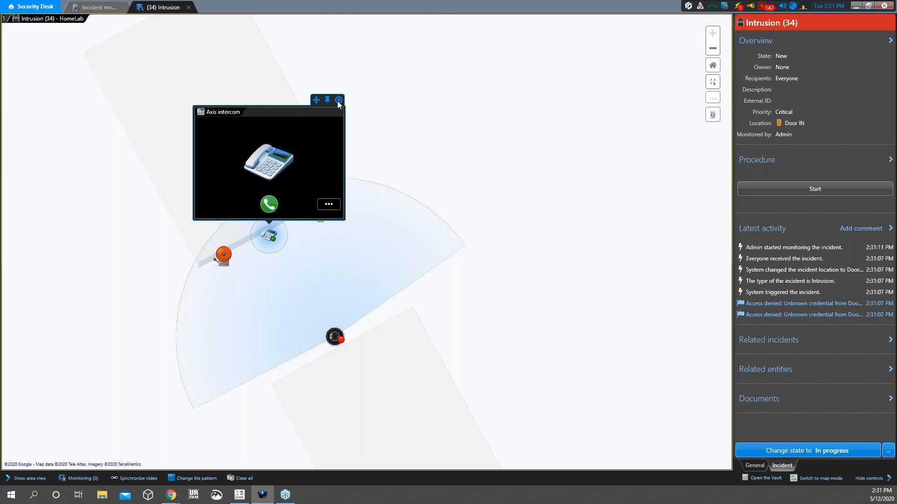
left_click(338, 100)
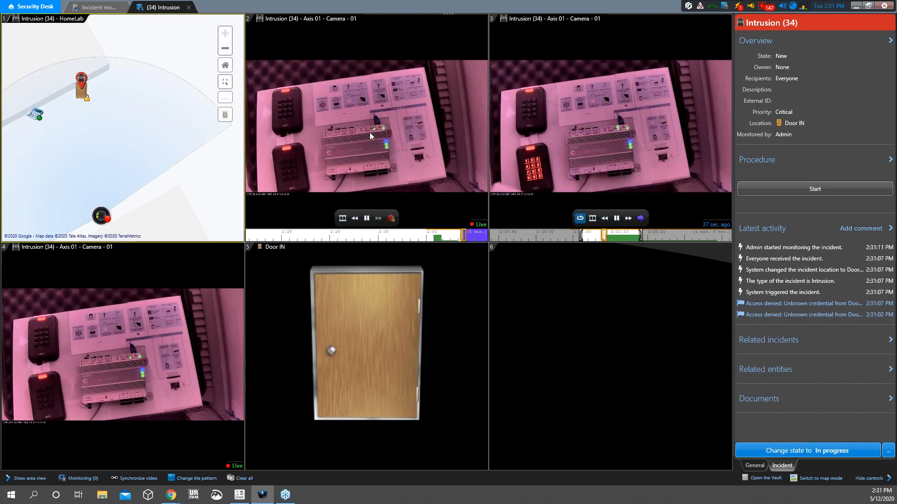
Review the camera tiles and rewind tile 4's playback to about 2:28:30
left_click(639, 204)
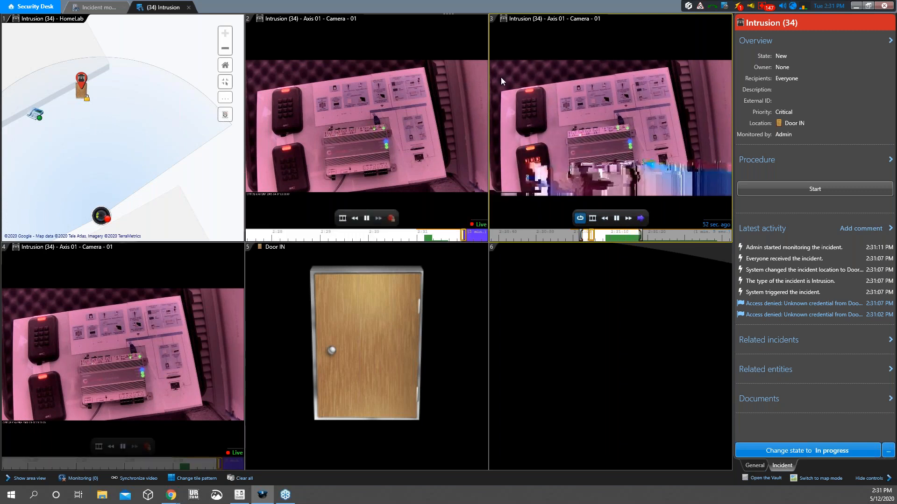
left_click(341, 87)
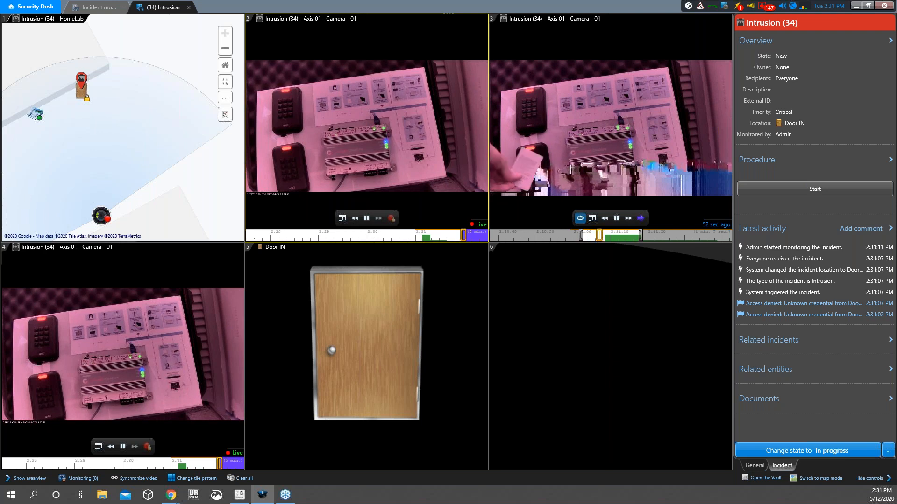
left_click(94, 464)
left_click(55, 464)
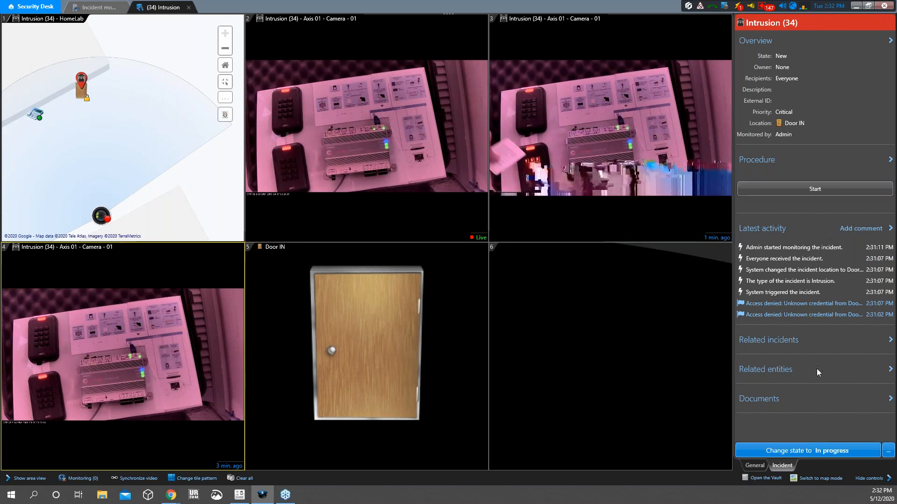
Move Intrusion (34) to In progress, then resolve it and confirm
mouse_move(481, 228)
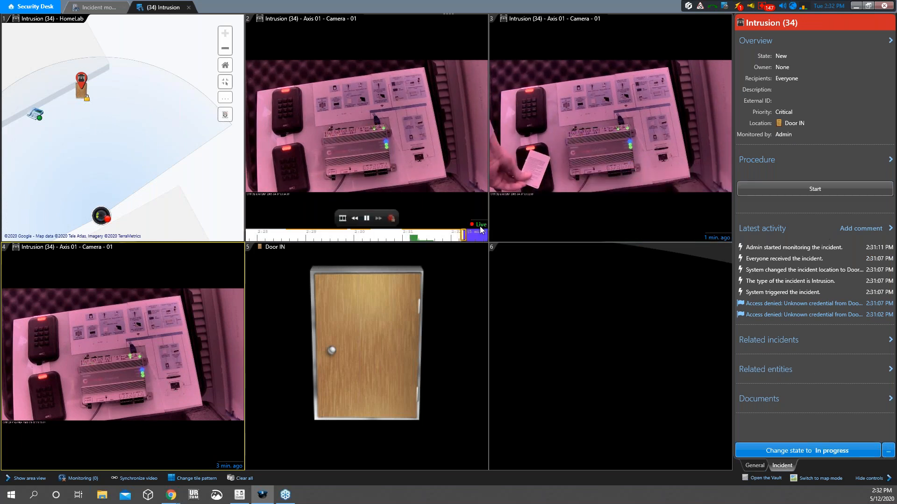
mouse_move(541, 206)
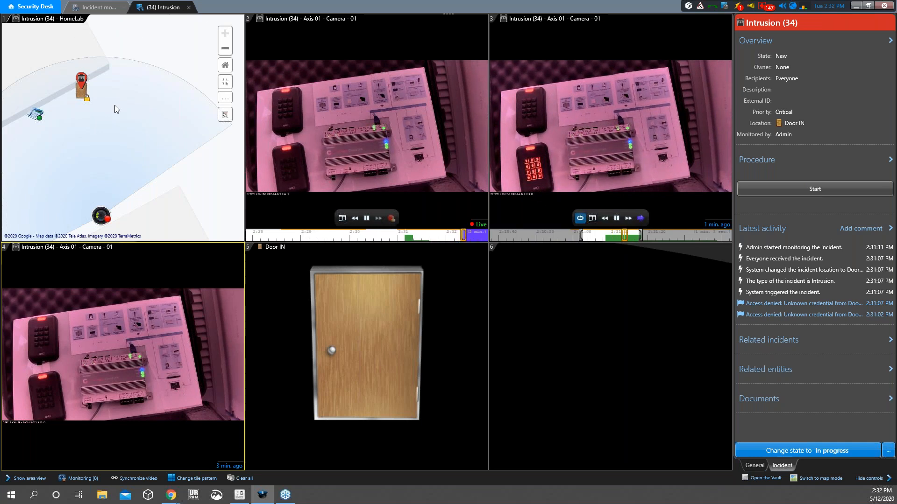
left_click(836, 451)
left_click(836, 451)
left_click(549, 271)
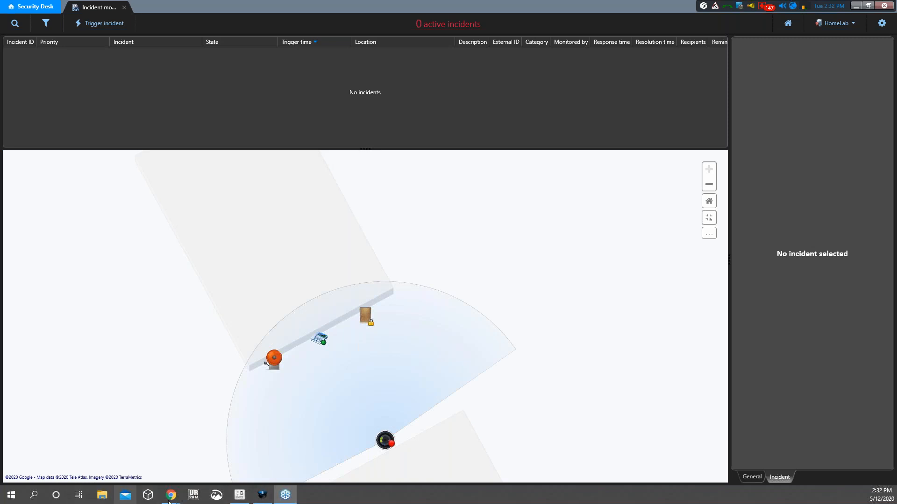
Switch to the Chrome slide presentation and advance two slides to the Mission Control and Sipelia architecture slide
mouse_move(171, 496)
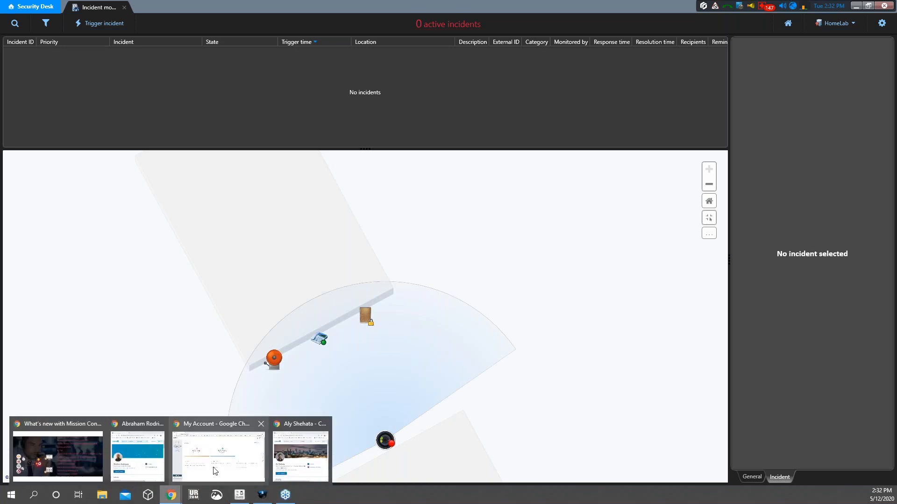
left_click(50, 460)
key("Right")
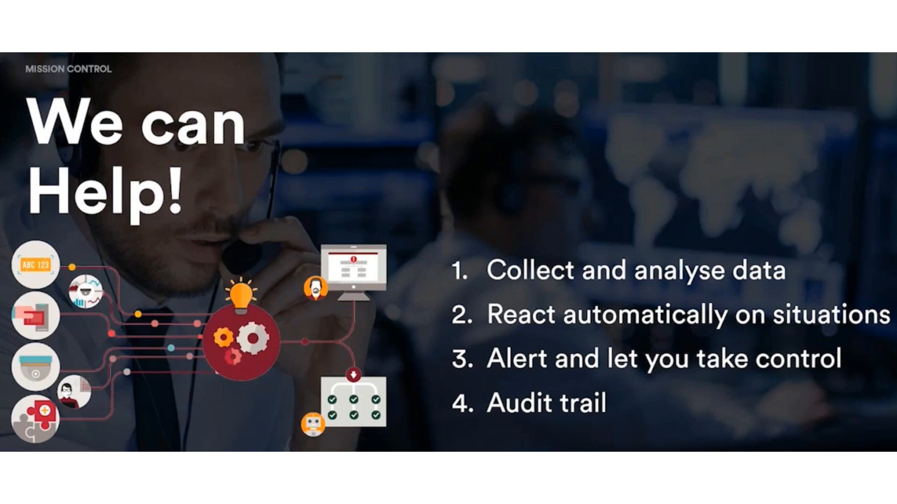
key("Right")
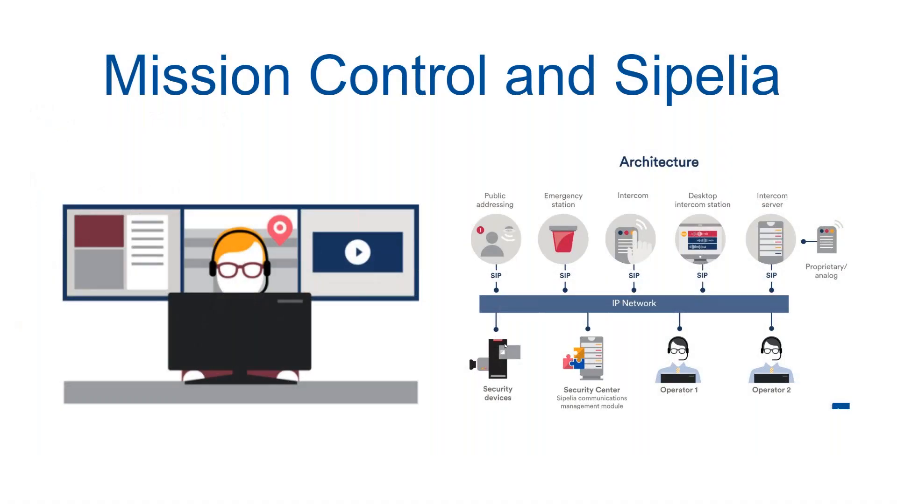
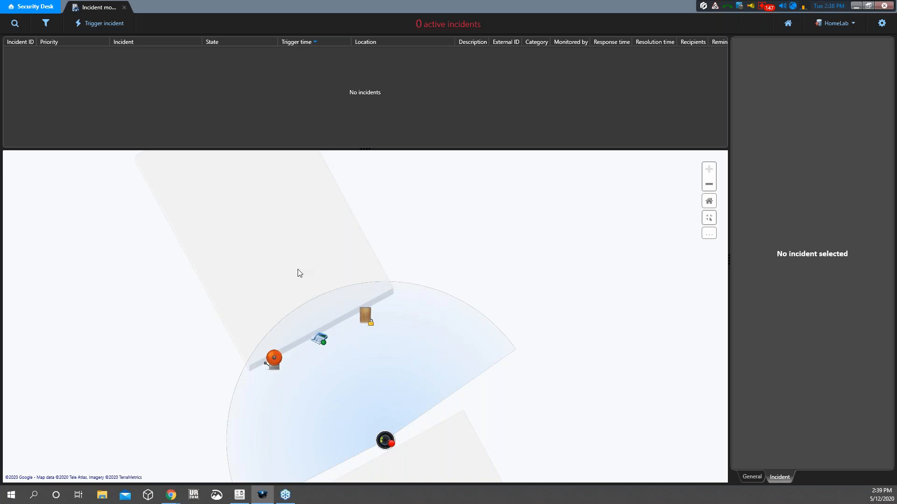
Switch to Config Tool's Sipelia paging zone Mission Control Scenario 1 (extension 1003)
left_click(240, 495)
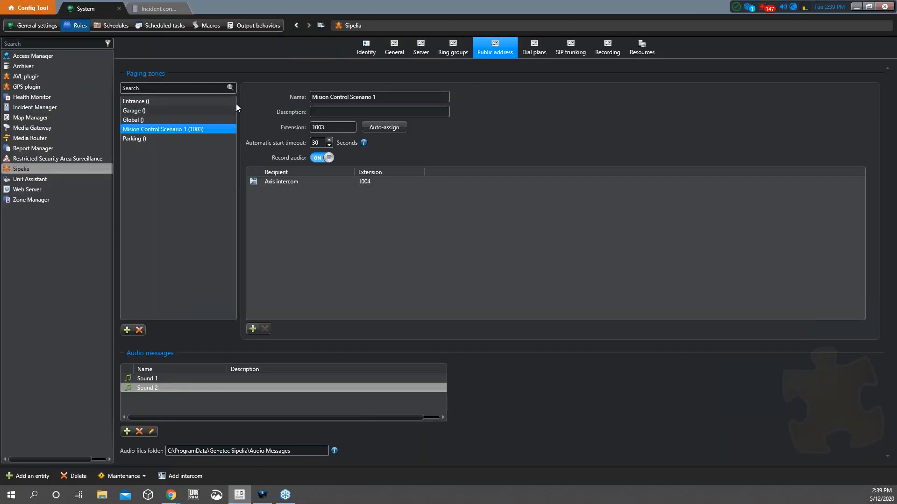
Show the Intrusion workflow: Sound 2 paging, wait for Resolved, close, acknowledge alarm
left_click(577, 46)
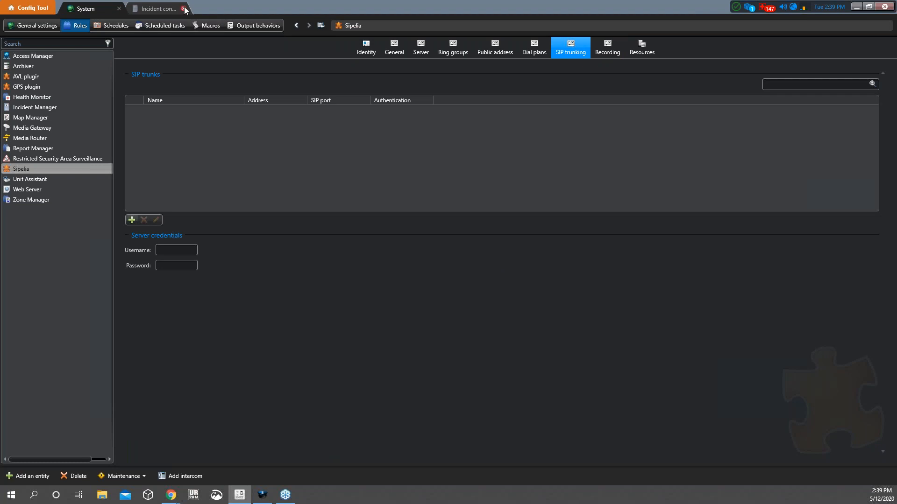
left_click(158, 9)
left_click(516, 55)
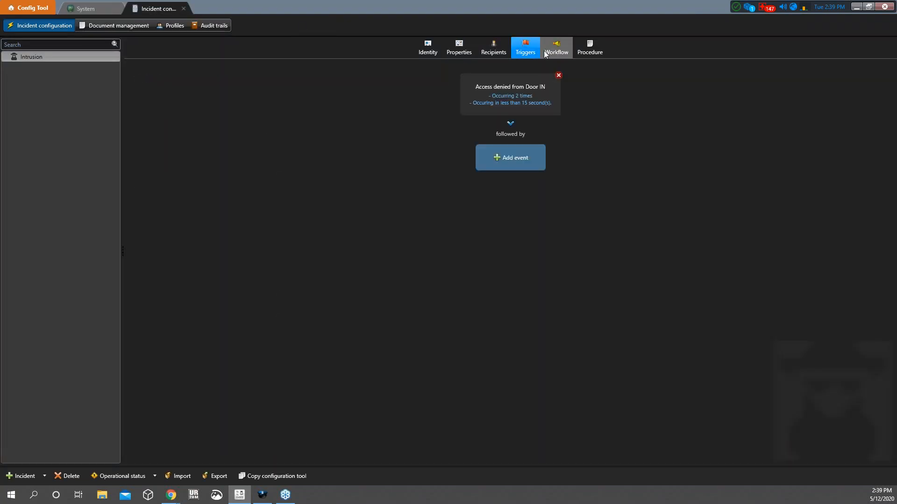
left_click(555, 50)
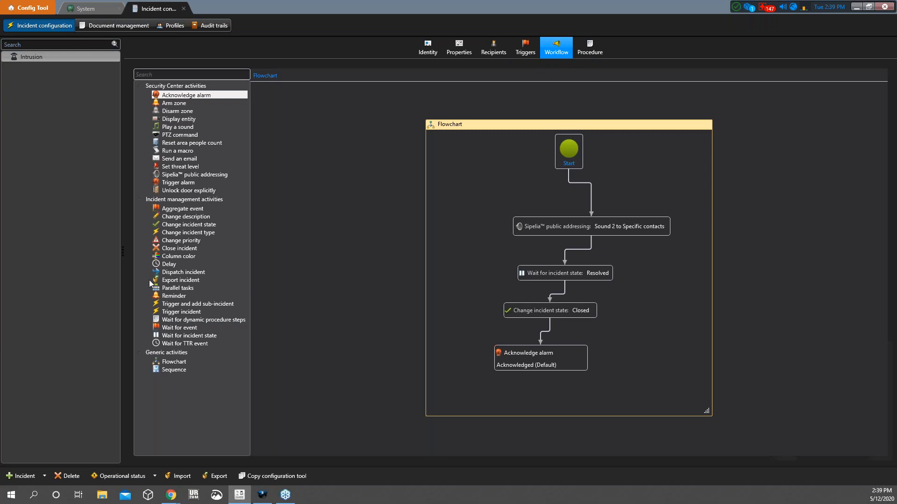
Add a Run a macro step after Acknowledge alarm using the 'display URL anywhere' macro
left_click_drag(170, 151, 536, 394)
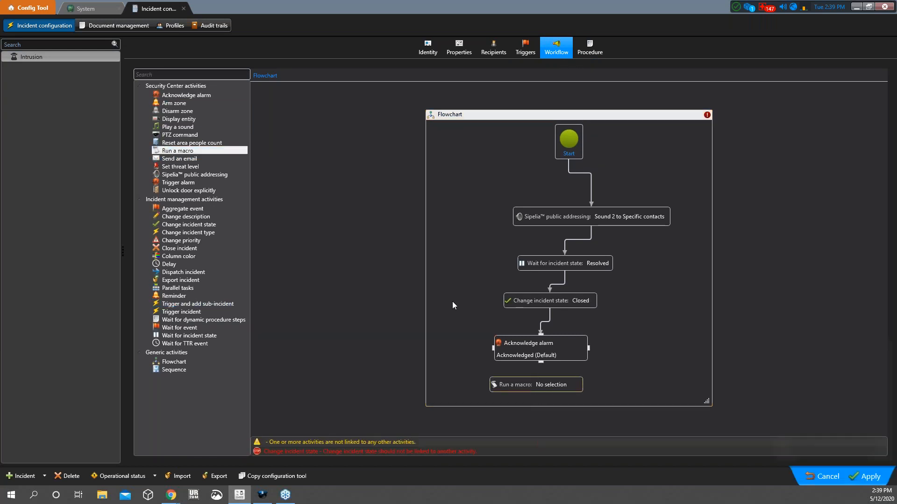
left_click_drag(541, 362, 541, 385)
double_click(537, 384)
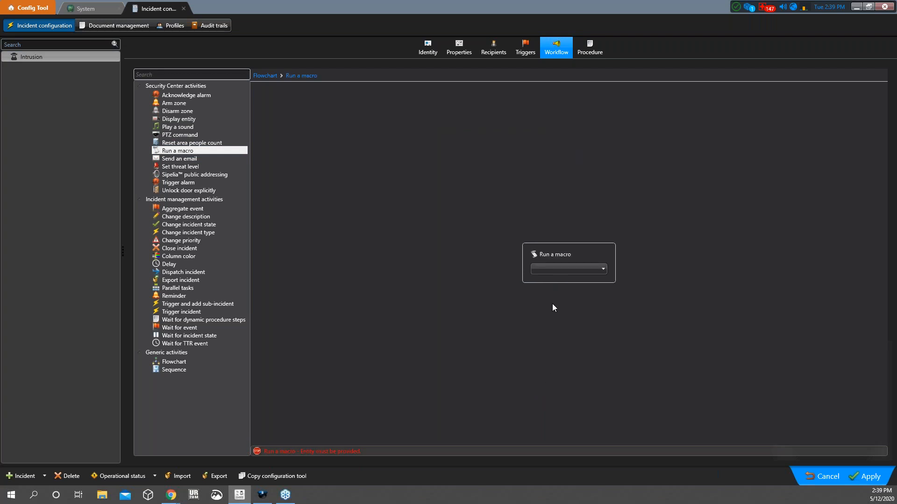
left_click(562, 270)
left_click(567, 291)
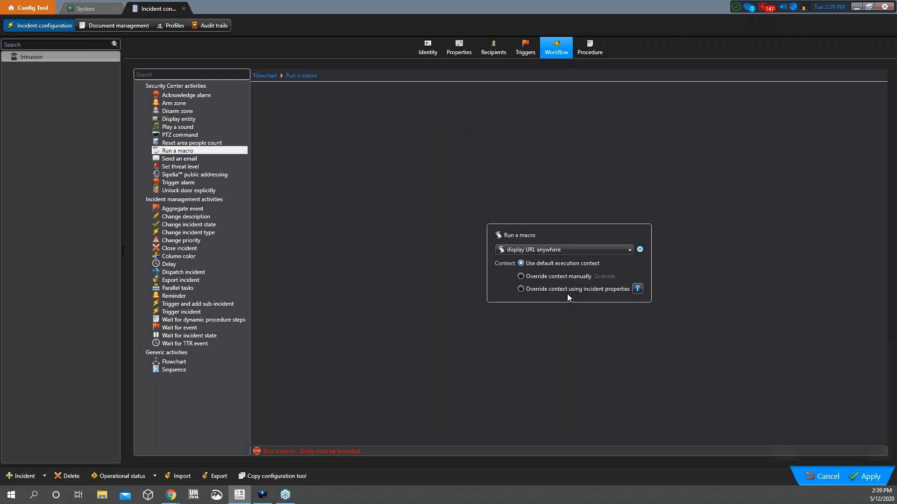
Override the macro's execution context manually, entering 7 in its settings
left_click(520, 276)
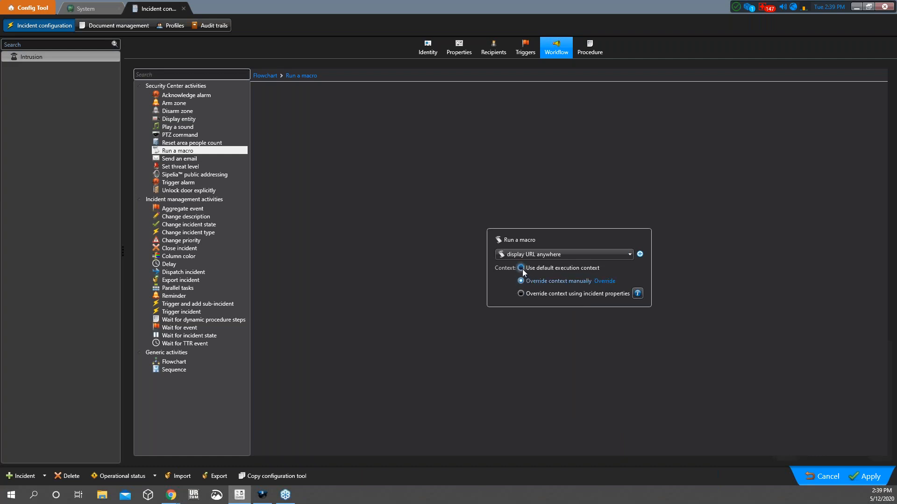
left_click(596, 281)
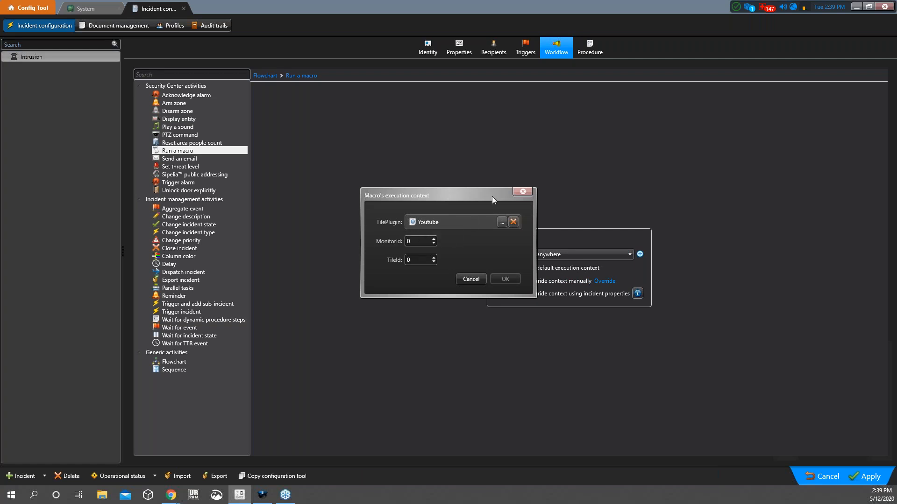
left_click(522, 192)
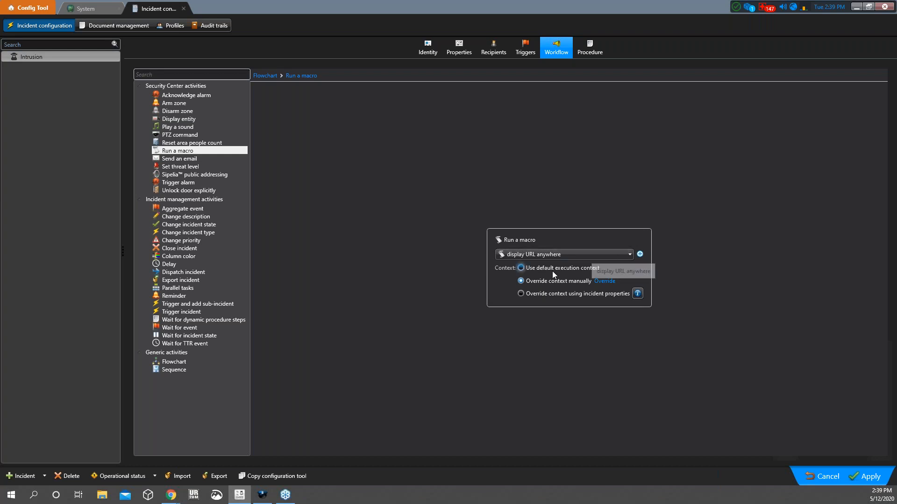
left_click(602, 281)
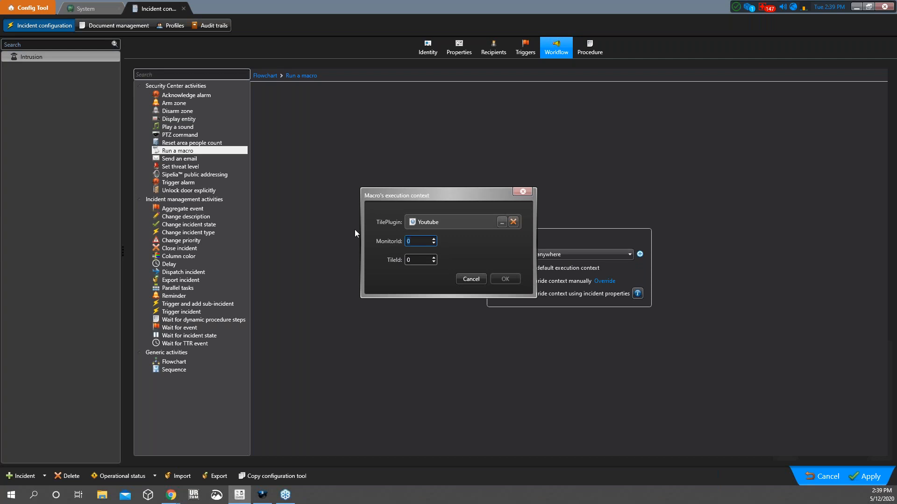
type("7")
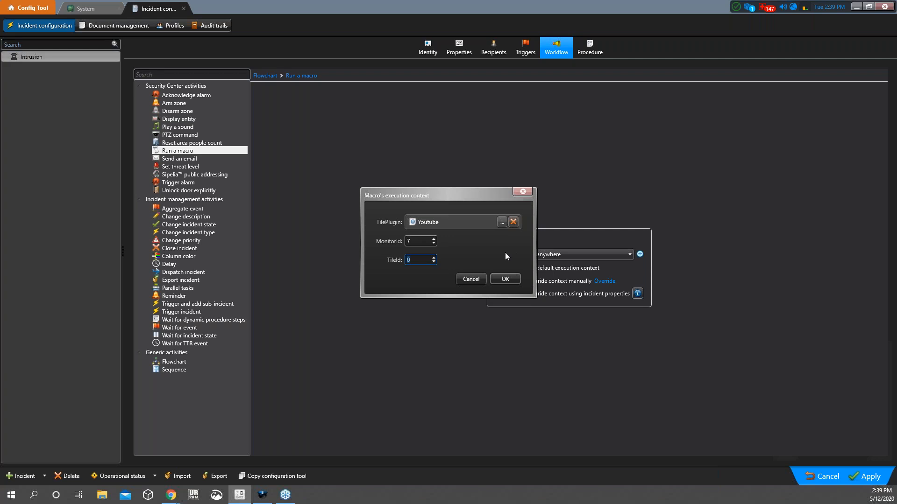
left_click(480, 279)
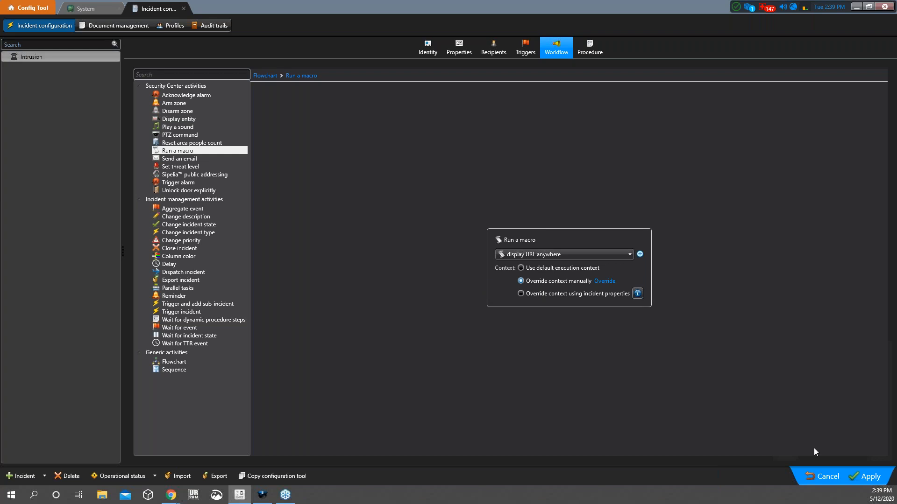
Discard the unsaved macro step and advance to the dynamic SOP keyboard shortcuts slide
left_click(811, 476)
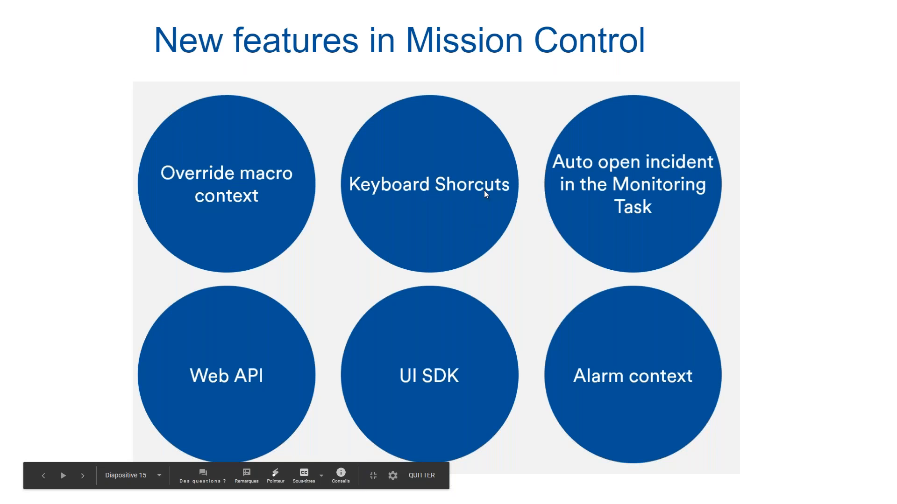
left_click(587, 172)
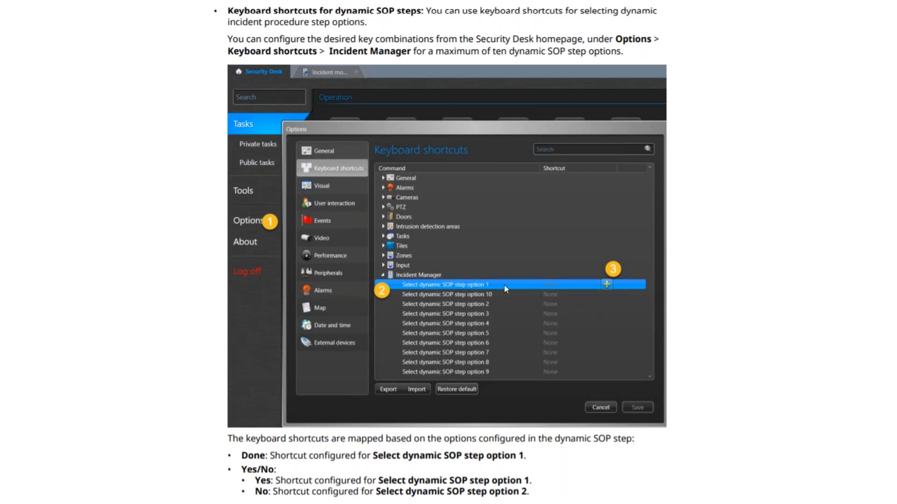
Return to the New features in Mission Control overview slide
left_click(529, 347)
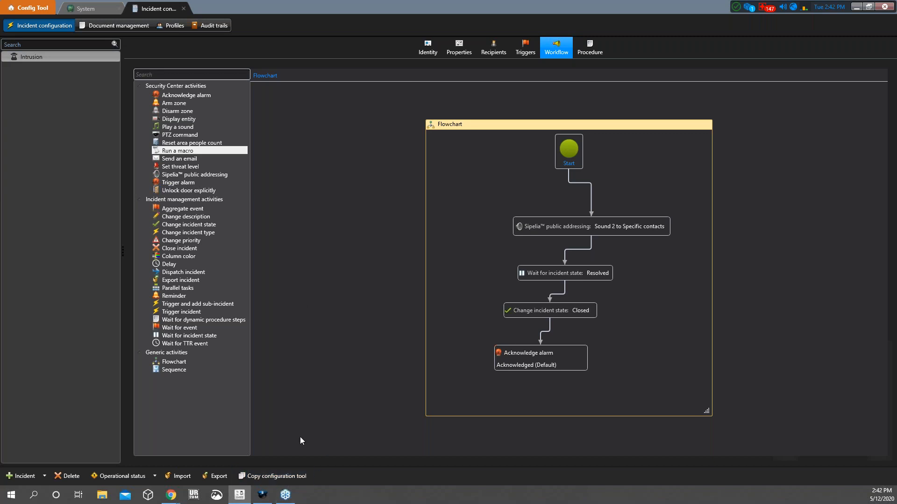
Review the Intrusion incident's dynamic procedure, then go to Security Desk's incident monitoring
mouse_move(282, 499)
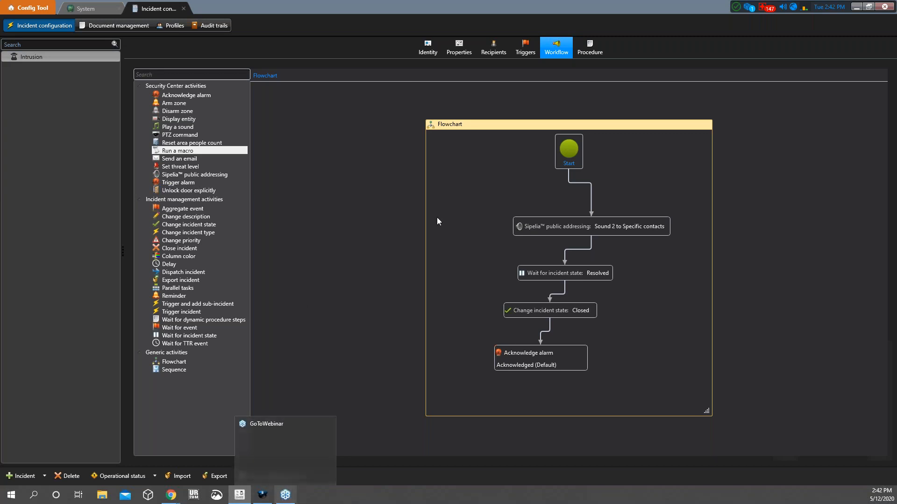
left_click(584, 43)
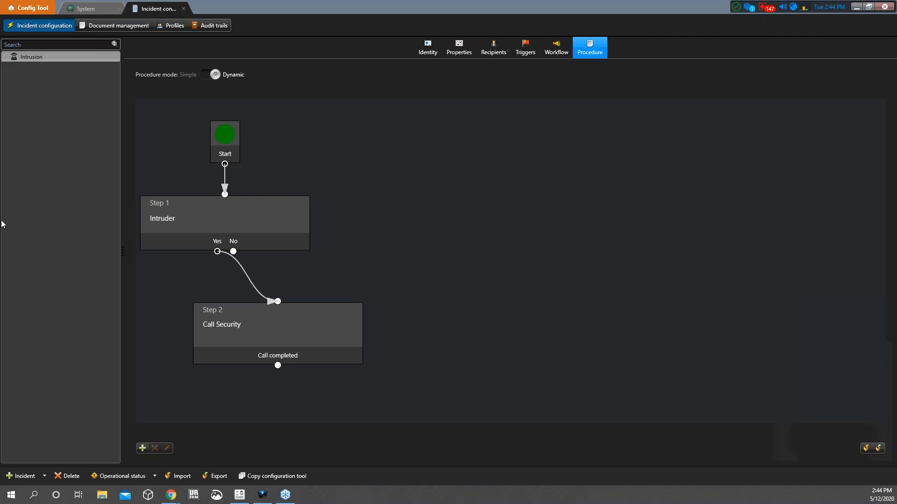
left_click(33, 8)
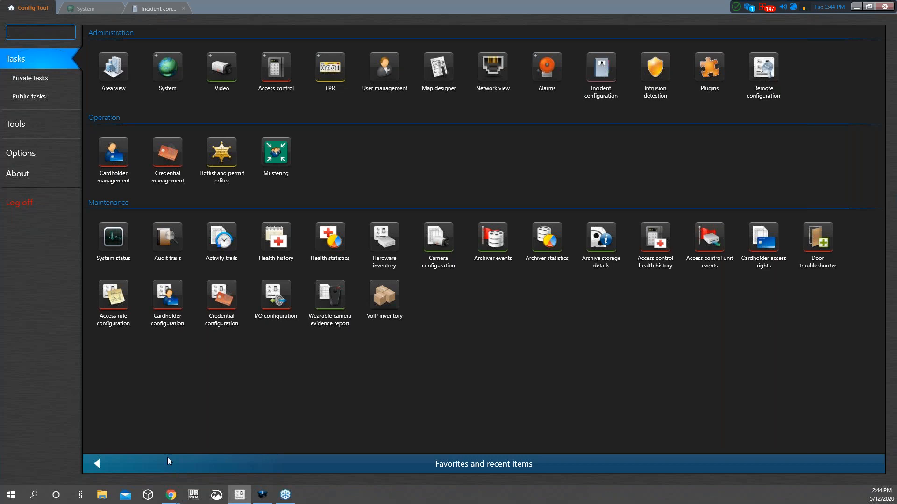
left_click(263, 495)
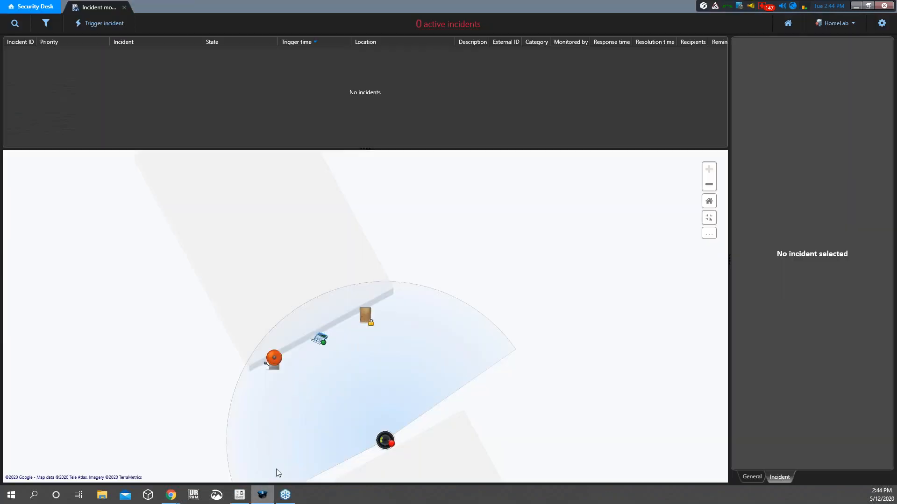
Search Security Desk's tasks for 'inc' and open Incident report
left_click(26, 6)
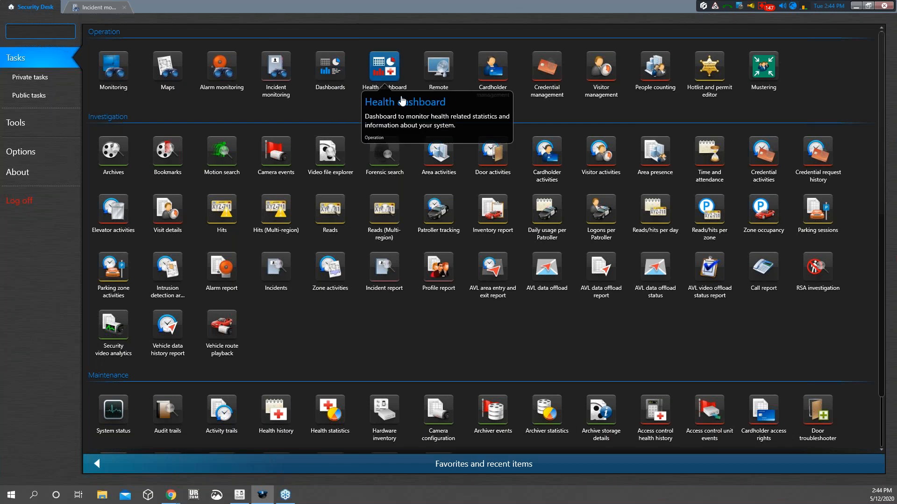
scroll(470, 391, "down", 1)
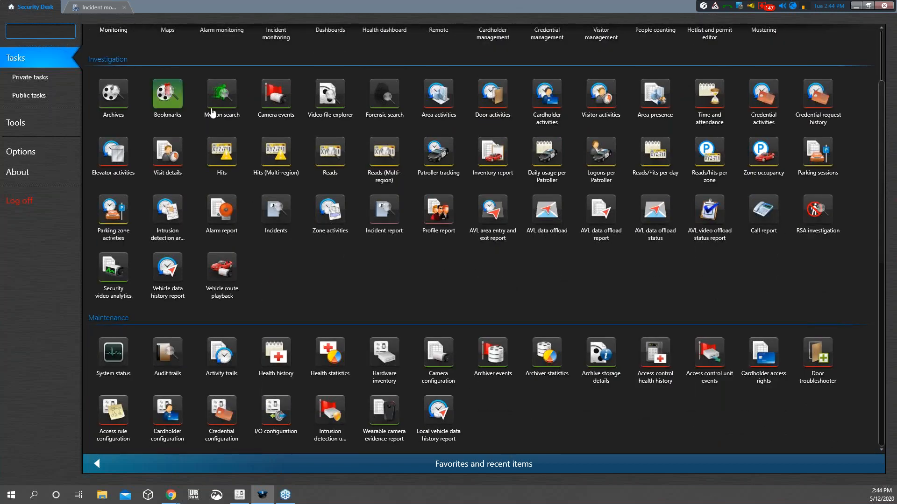
type("inc")
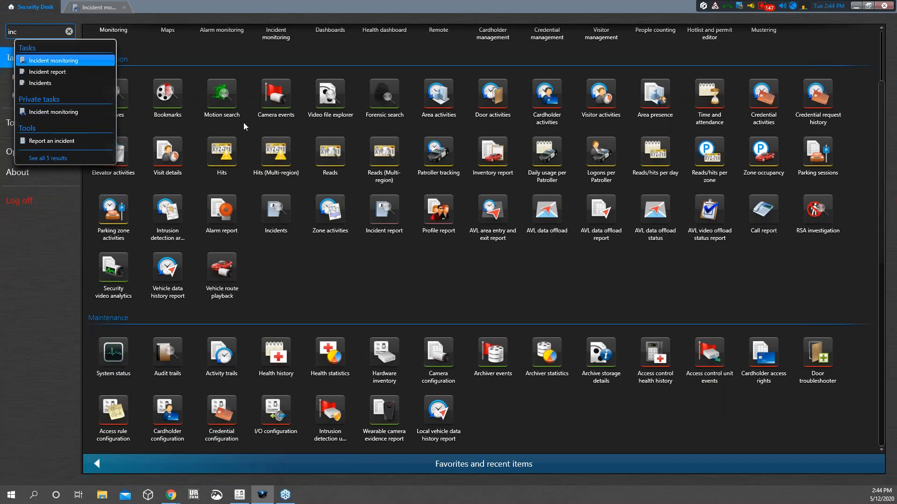
left_click(69, 72)
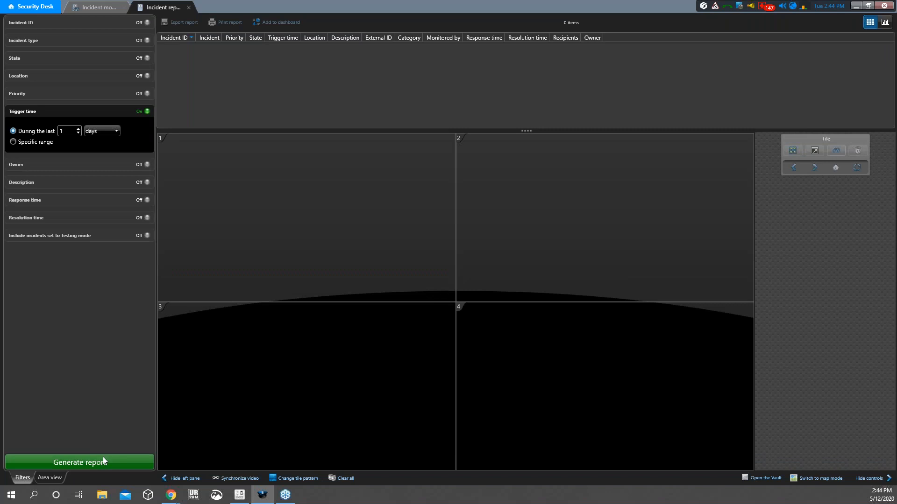
Generate the last day's incident report and display its 34 incidents as a doughnut chart
left_click(103, 459)
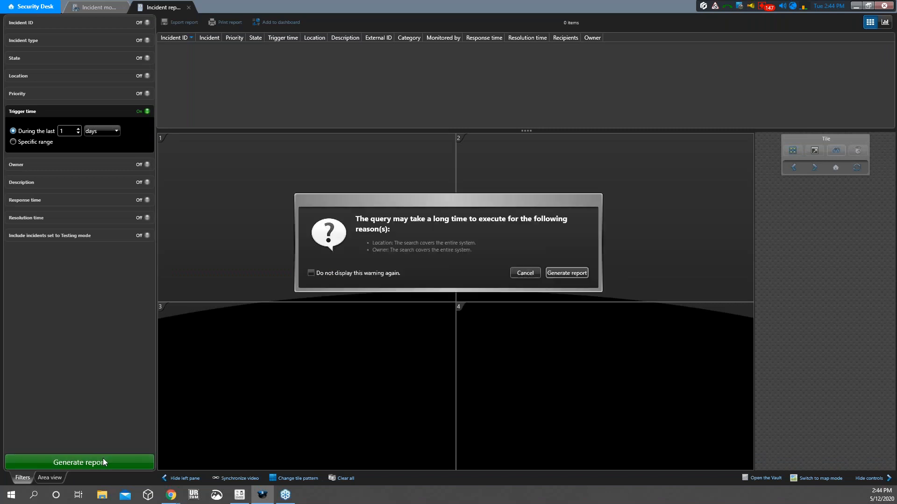
left_click(556, 272)
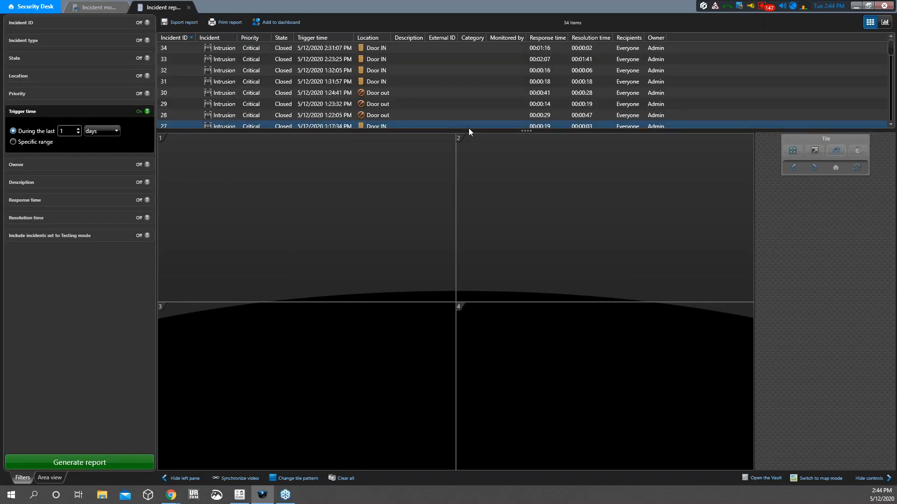
left_click_drag(510, 132, 510, 185)
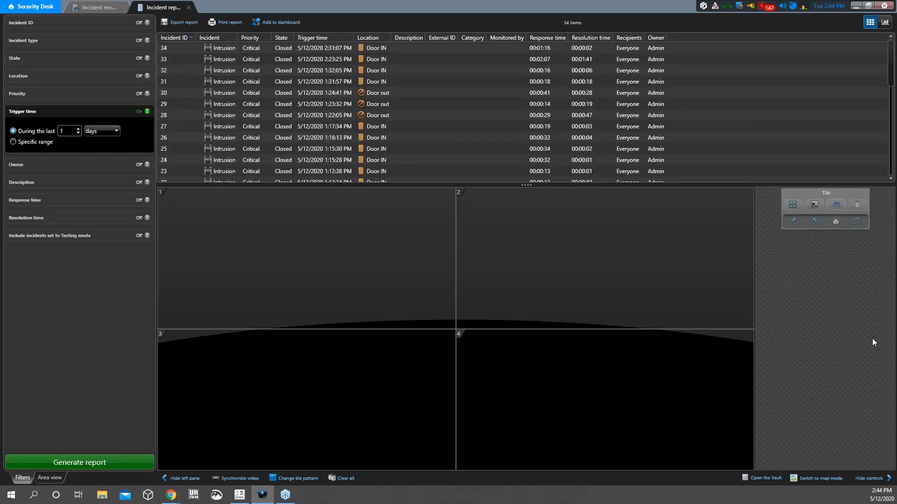
left_click(886, 22)
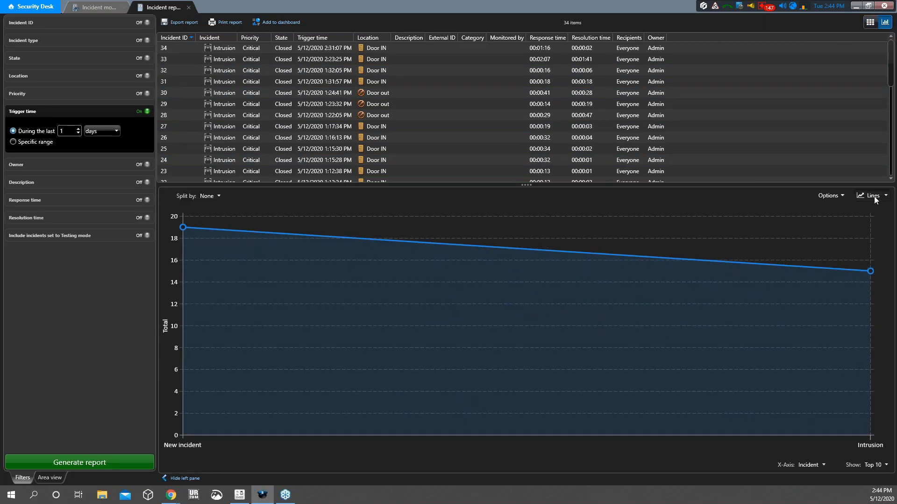
left_click(874, 199)
left_click(855, 262)
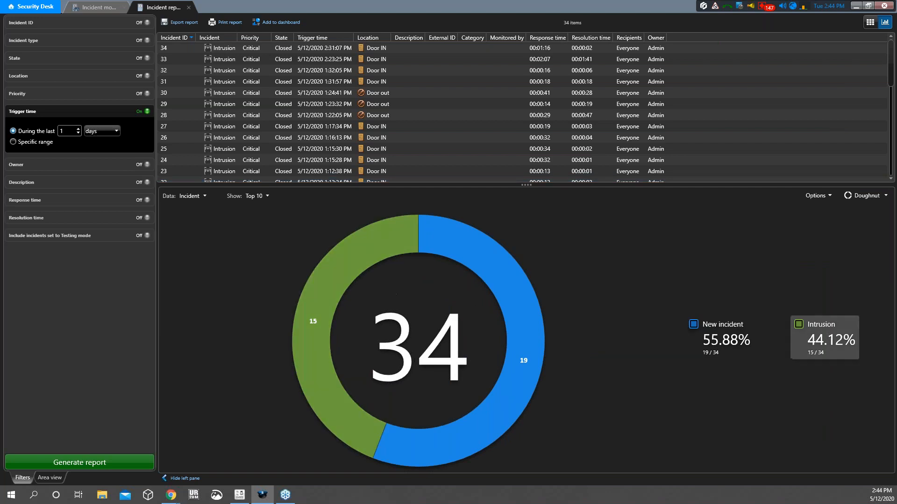
left_click(31, 7)
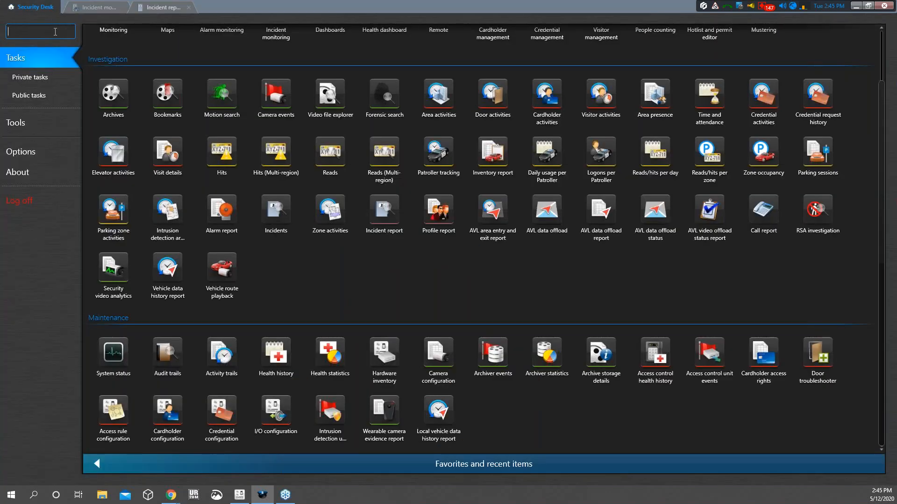
Open the Incidents task from the Security Desk home page
scroll(186, 102, "up", 2)
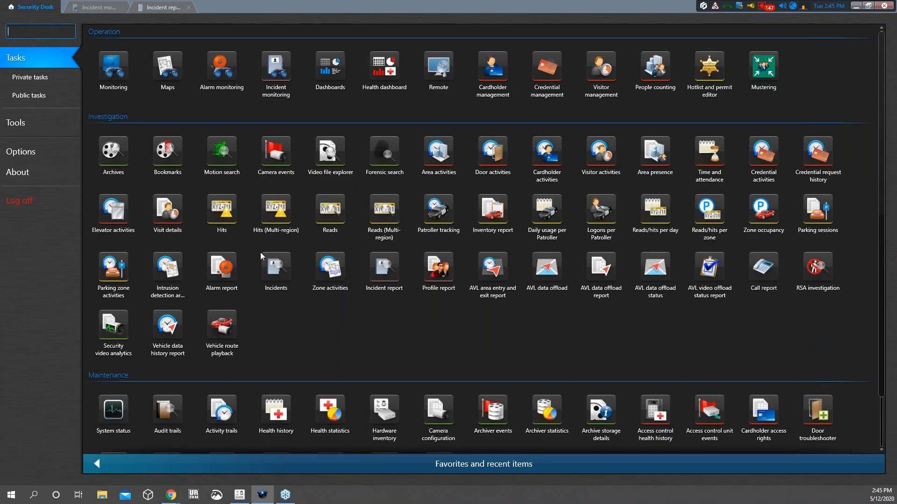
scroll(210, 164, "down", 2)
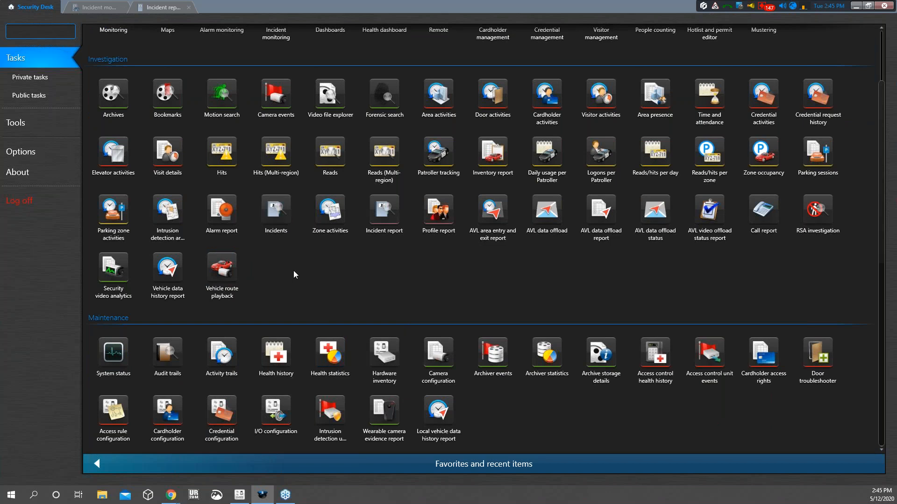
scroll(293, 271, "up", 1)
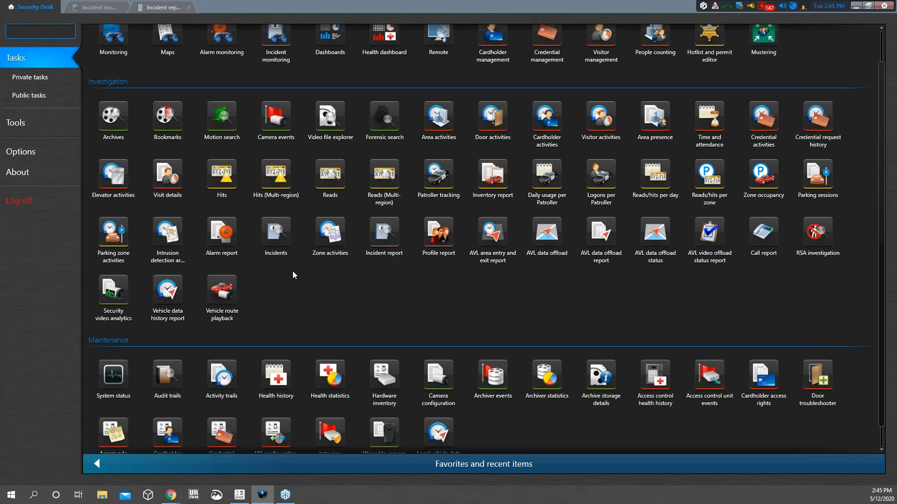
scroll(293, 272, "up", 2)
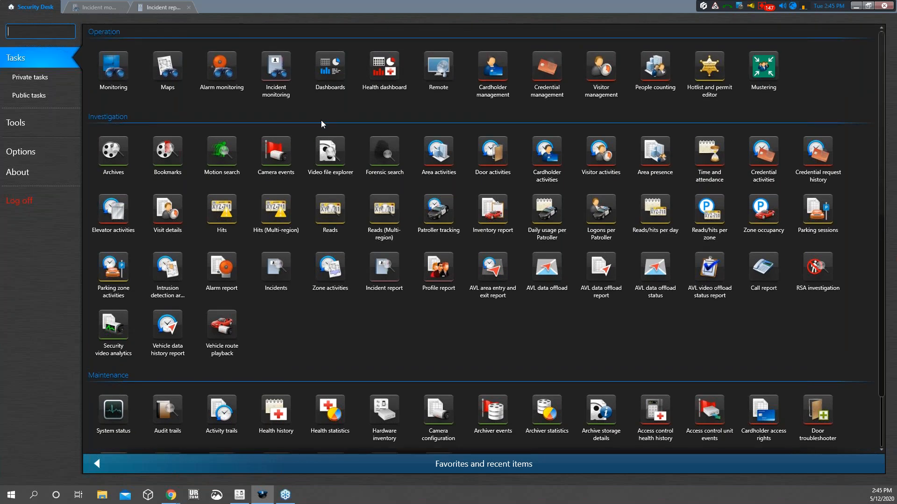
left_click(278, 265)
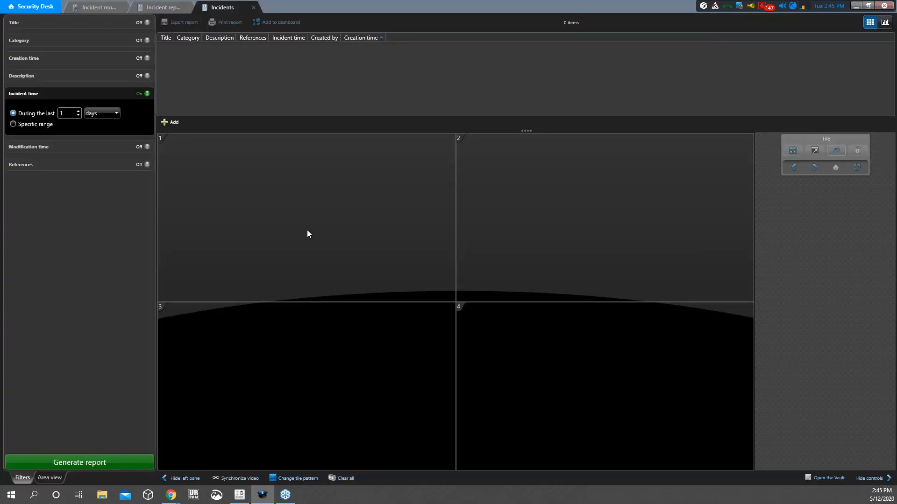
In the incident report's tile view, show Intrusion (34) on the map with its details
left_click(158, 7)
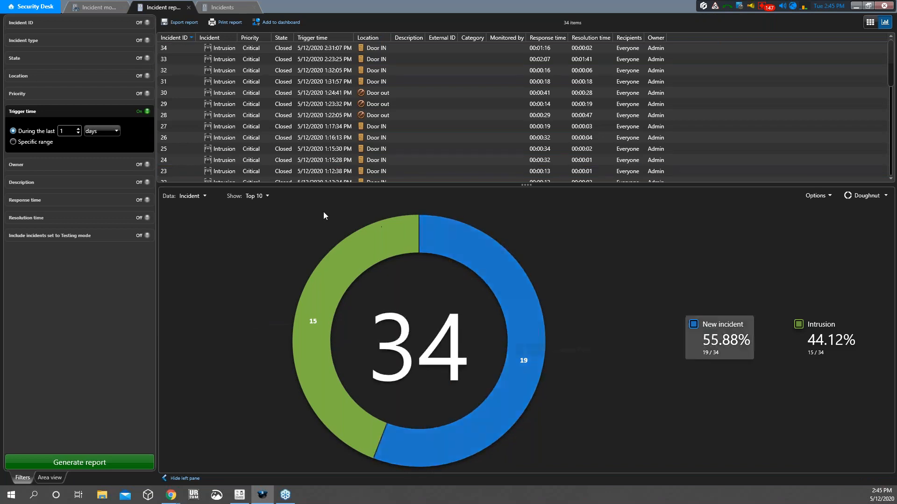
left_click(870, 22)
left_click(287, 48)
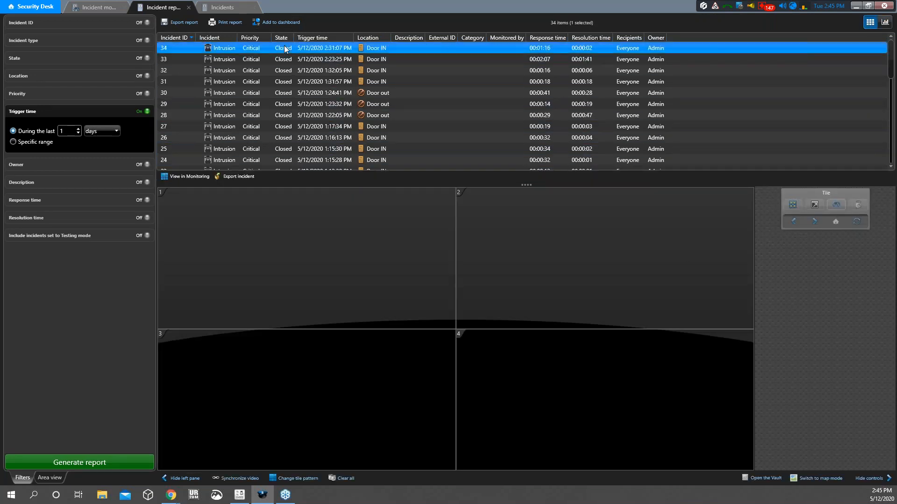
View incident 34 on a single large map tile, then return to the doughnut chart
left_click(293, 478)
left_click(238, 449)
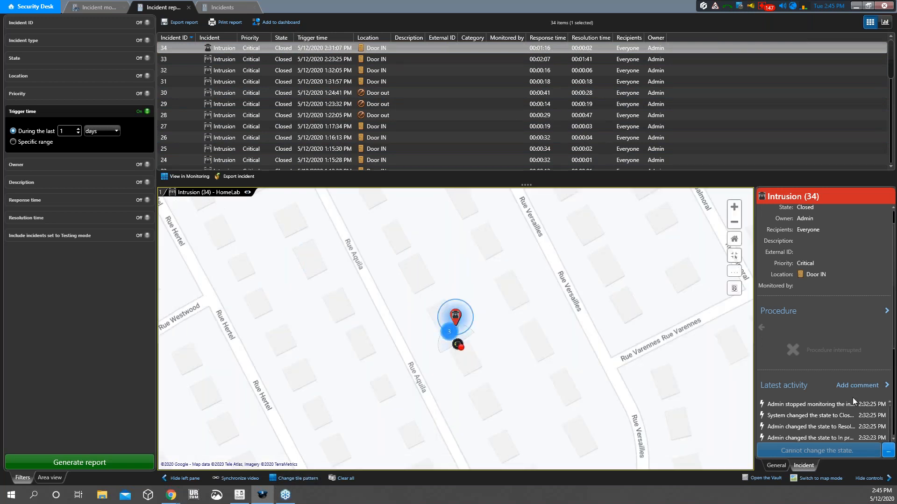
scroll(833, 389, "down", 4)
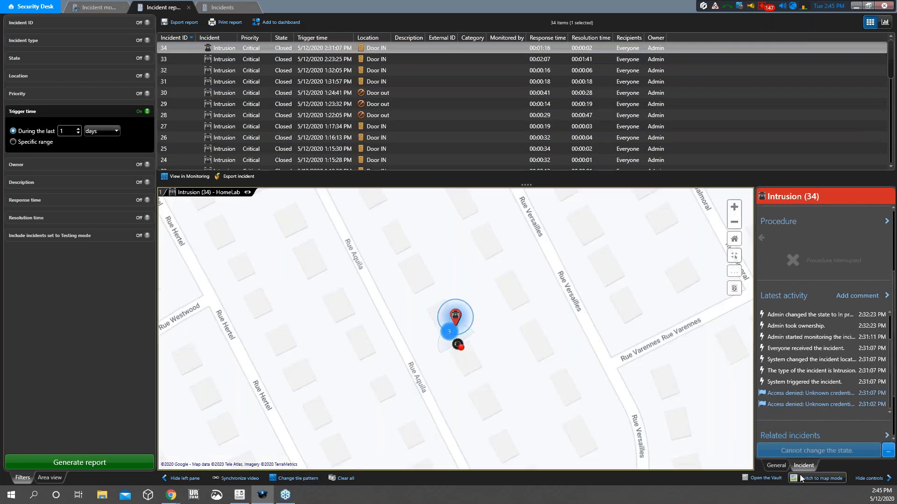
scroll(565, 391, "down", 2)
left_click_drag(591, 357, 545, 347)
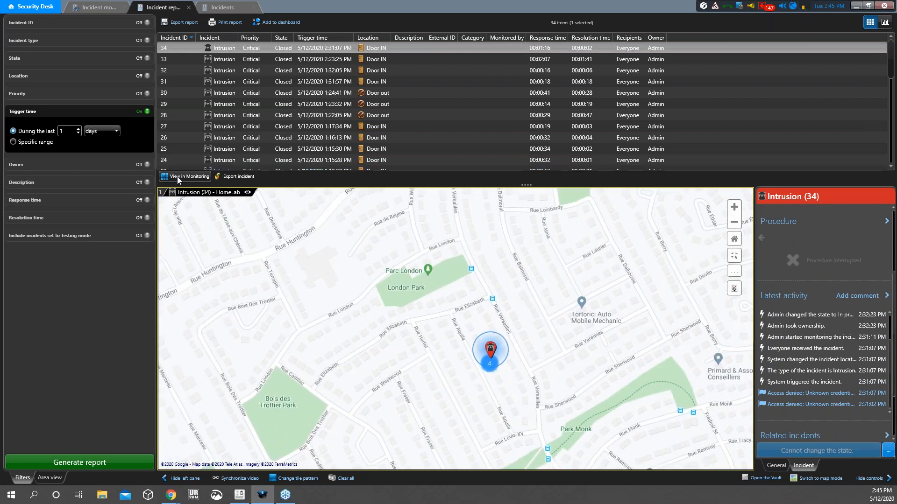
left_click_drag(559, 320, 525, 318)
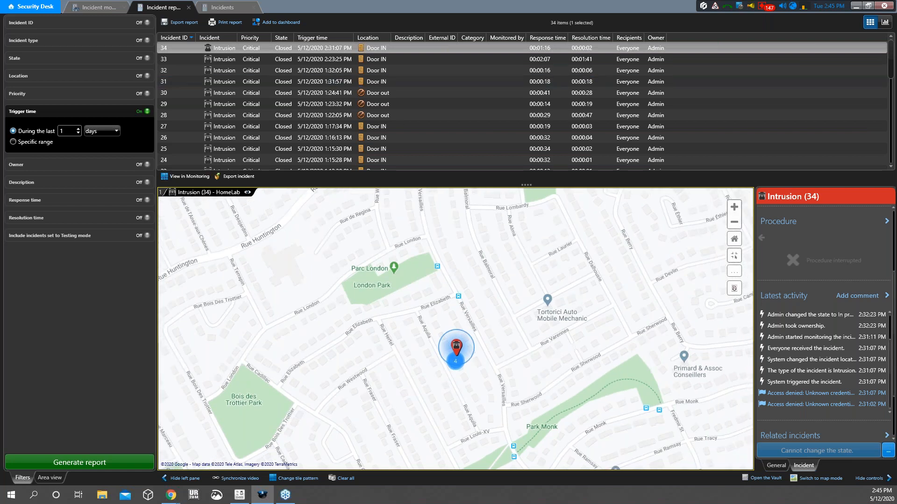
left_click(884, 22)
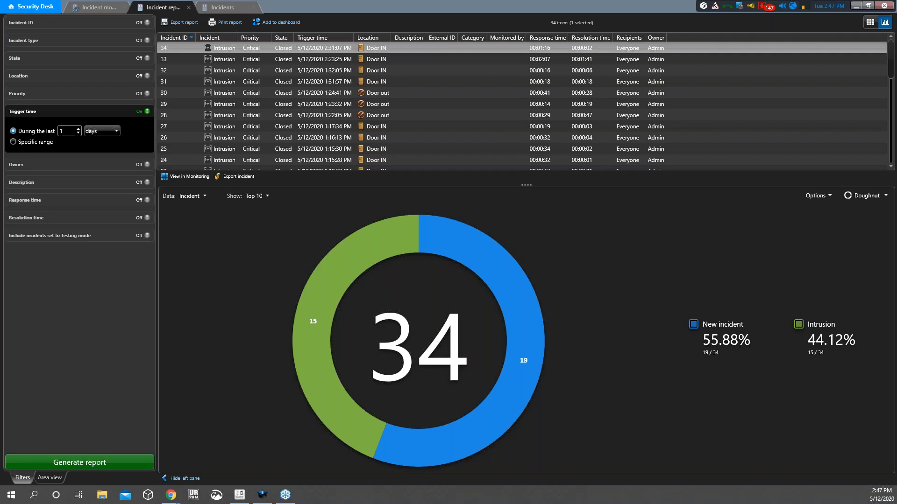
Confirm Incident monitoring lists no active incidents, then go back to the Security Desk home page
left_click(234, 8)
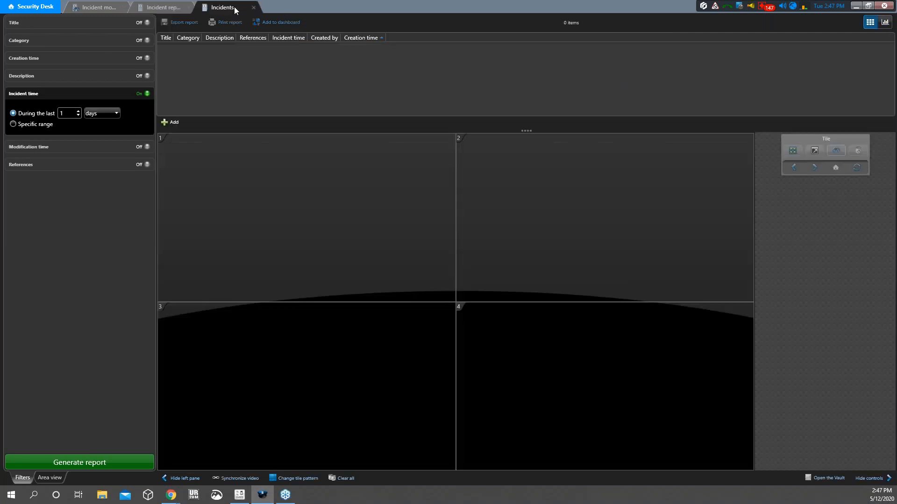
left_click(100, 7)
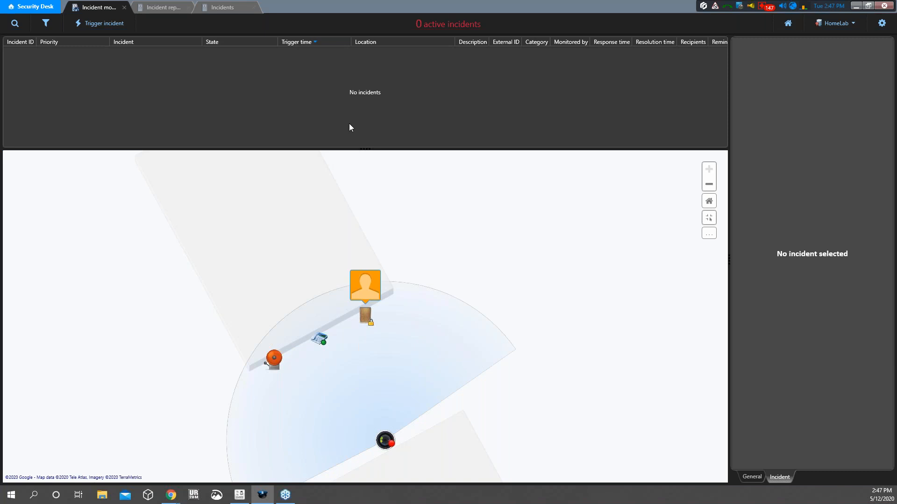
mouse_move(366, 286)
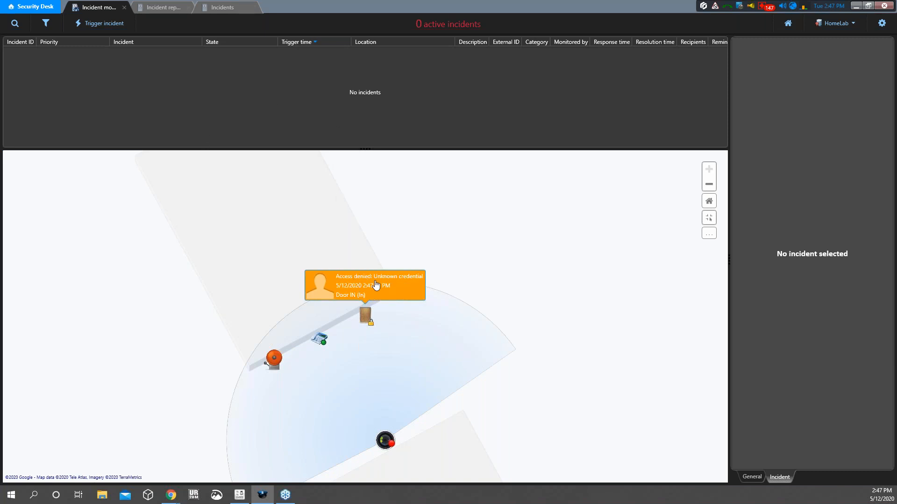
left_click(30, 7)
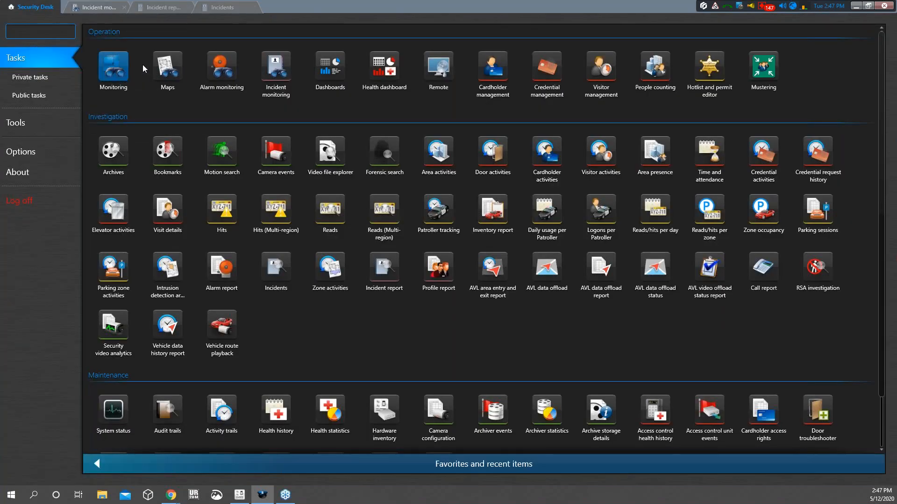
Start a Monitoring task and add Door IN from the HomeLab area to event monitoring
left_click(114, 66)
left_click(87, 480)
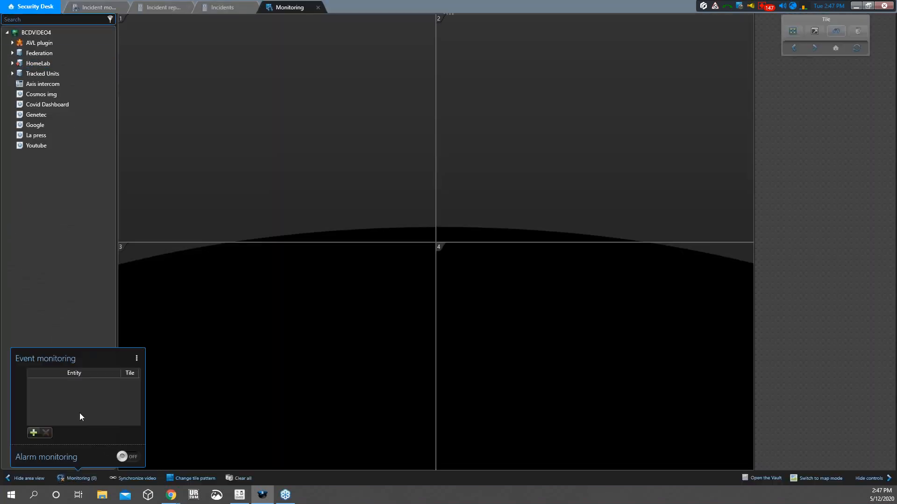
left_click(33, 432)
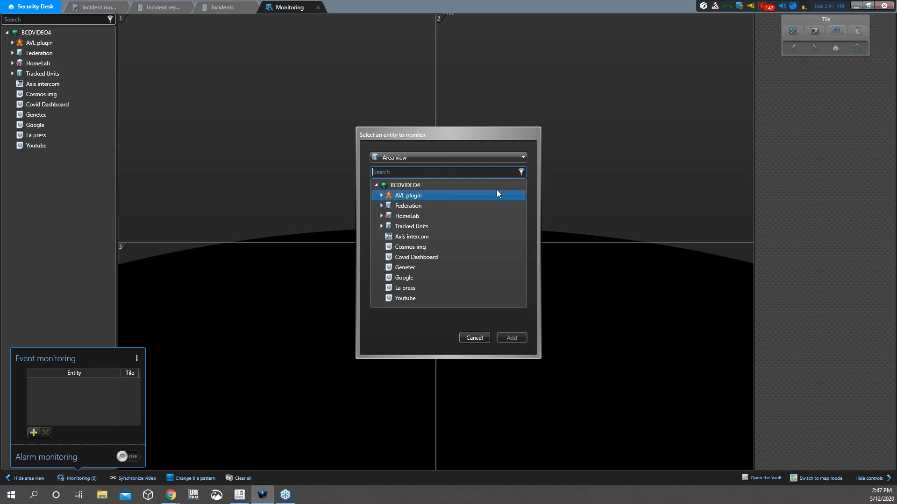
double_click(386, 217)
double_click(387, 227)
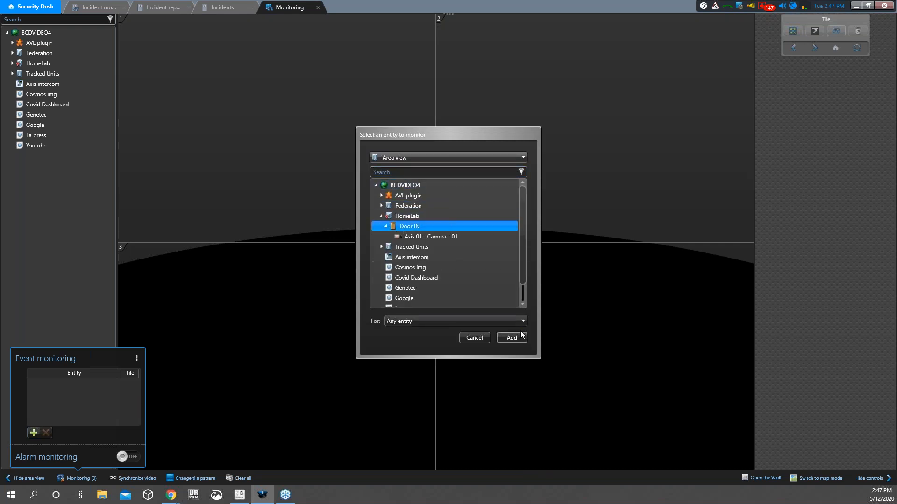
left_click(512, 338)
Select video tile 3, list recent access events with a wider Event column, then view Intrusion (35)
left_click(271, 352)
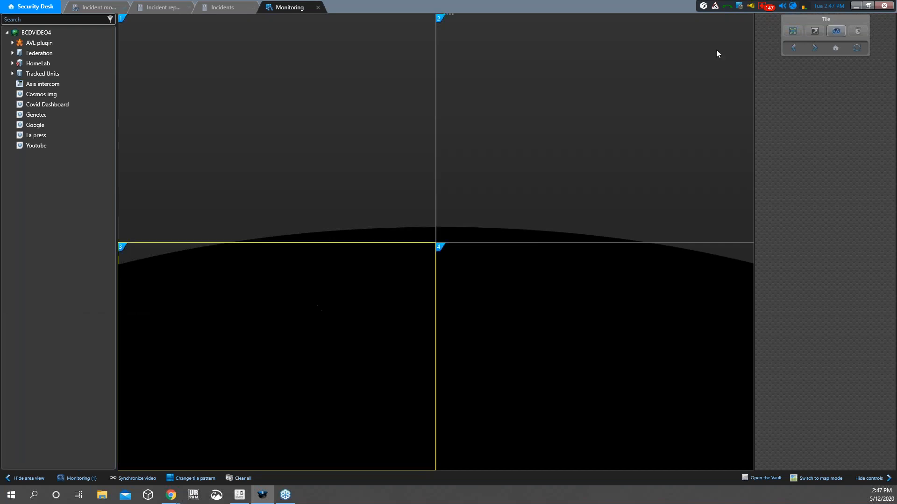
left_click(449, 15)
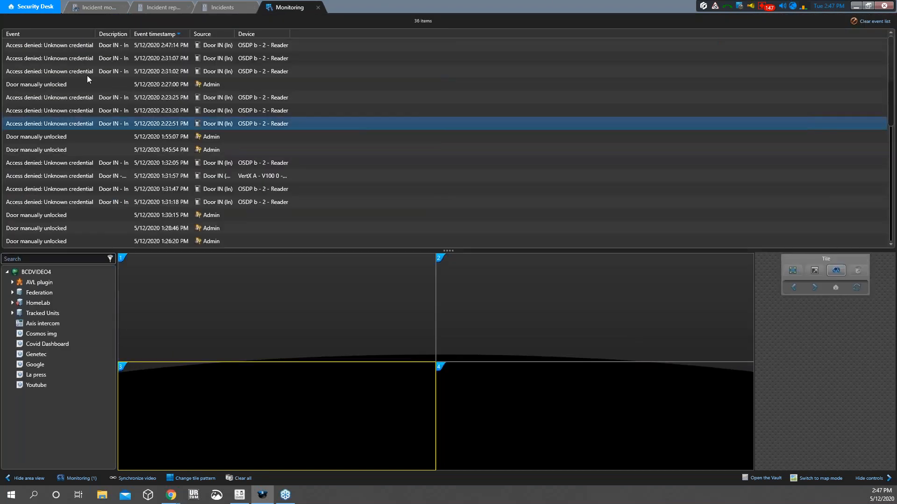
left_click_drag(93, 31, 153, 31)
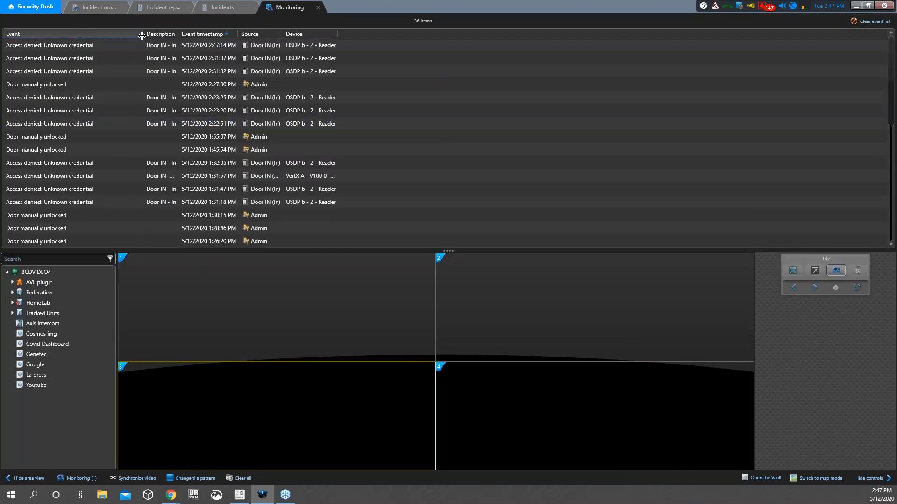
left_click(90, 8)
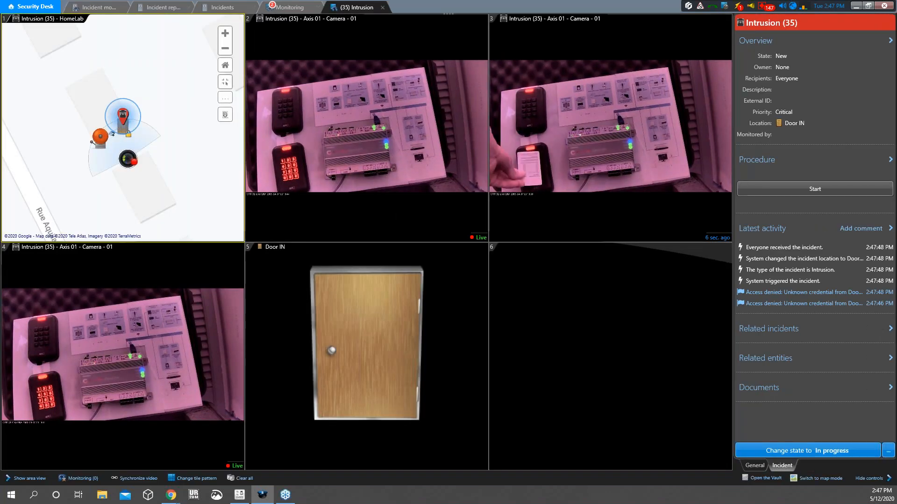
Check the incident report's doughnut chart, then select incident 35 in Incident monitoring
left_click(161, 7)
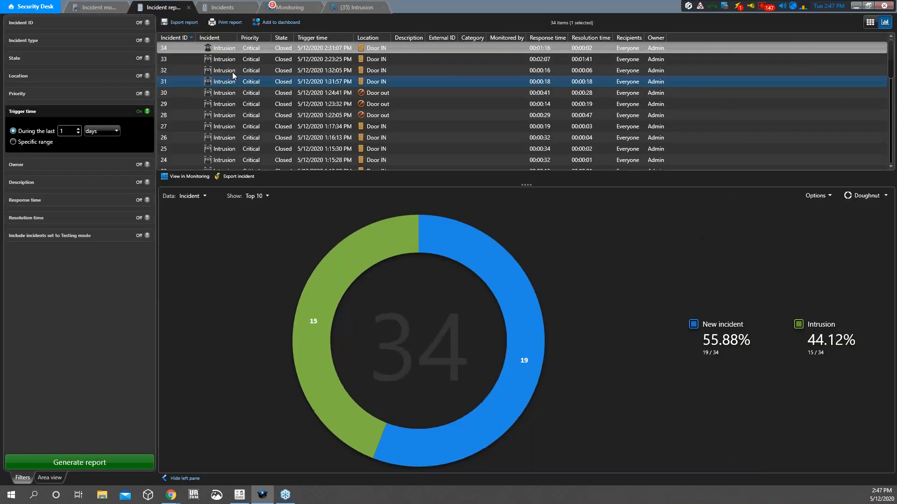
left_click(91, 8)
left_click(148, 53)
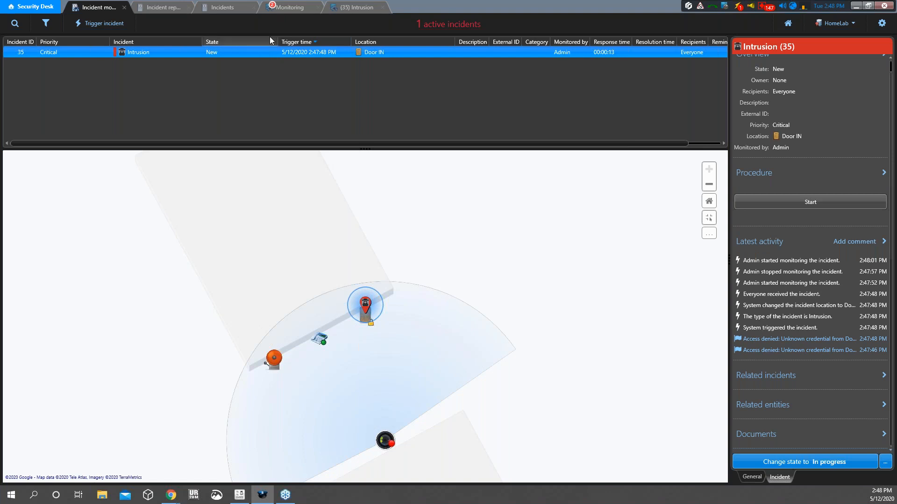
Review the 2:47:48, 2:47:46 and 2:47:14 PM access-denied events, then return to Intrusion (35)
left_click(290, 7)
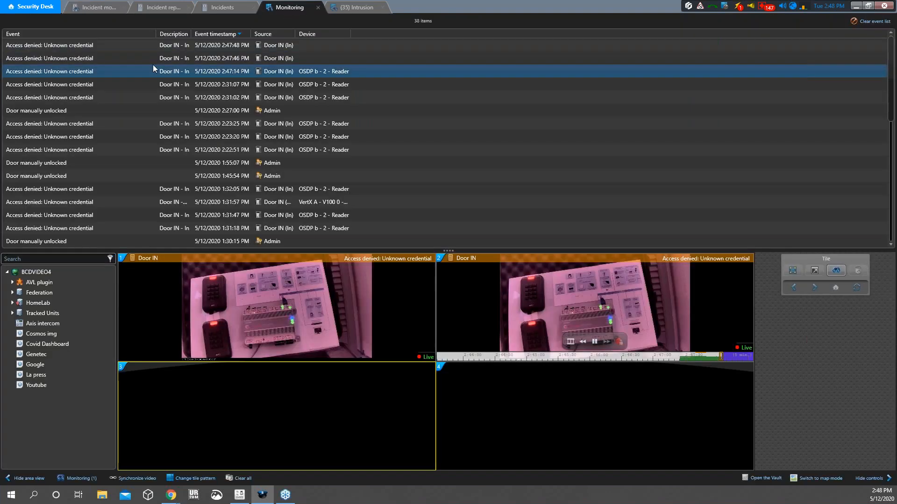
left_click(85, 43)
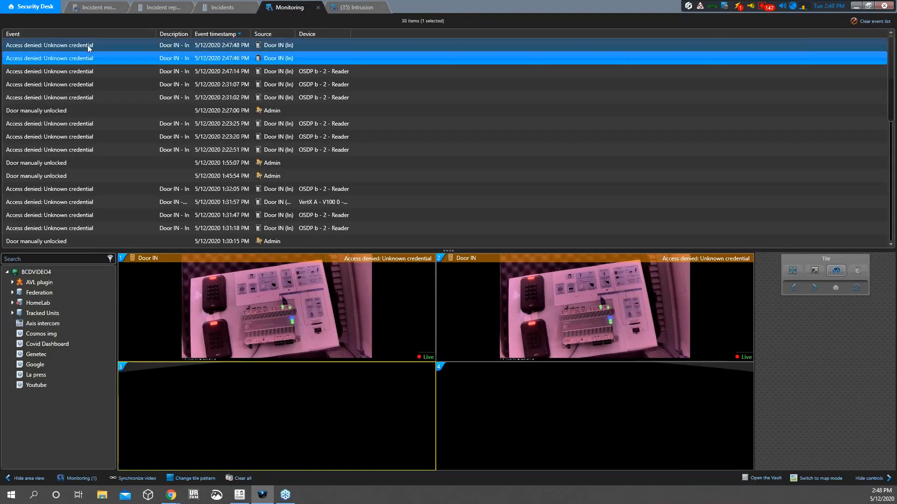
left_click(85, 57)
left_click(95, 9)
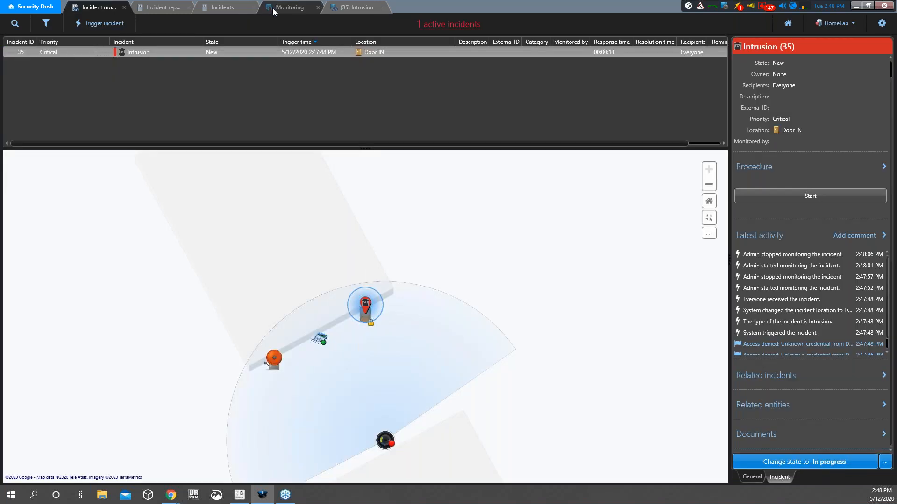
left_click(288, 7)
left_click(196, 69)
left_click(96, 8)
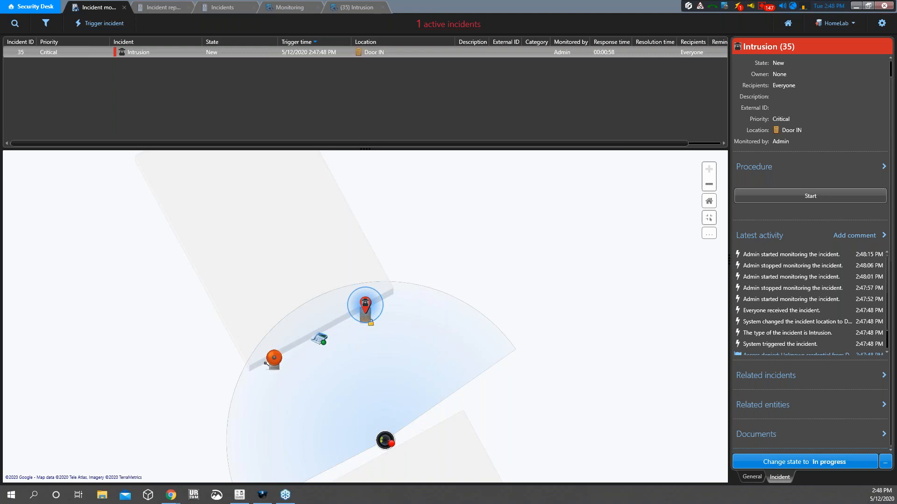
Start the Intrusion (35) procedure and answer No to the Intruder step to complete it
left_click(769, 197)
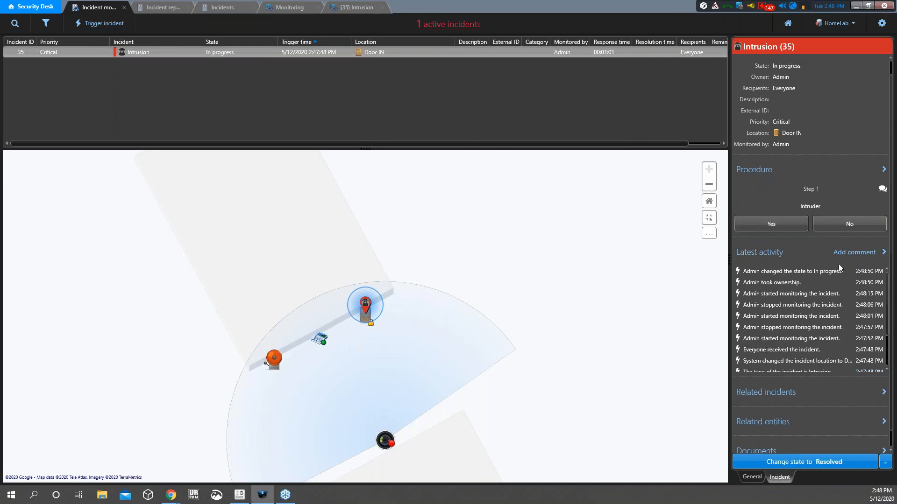
left_click(829, 222)
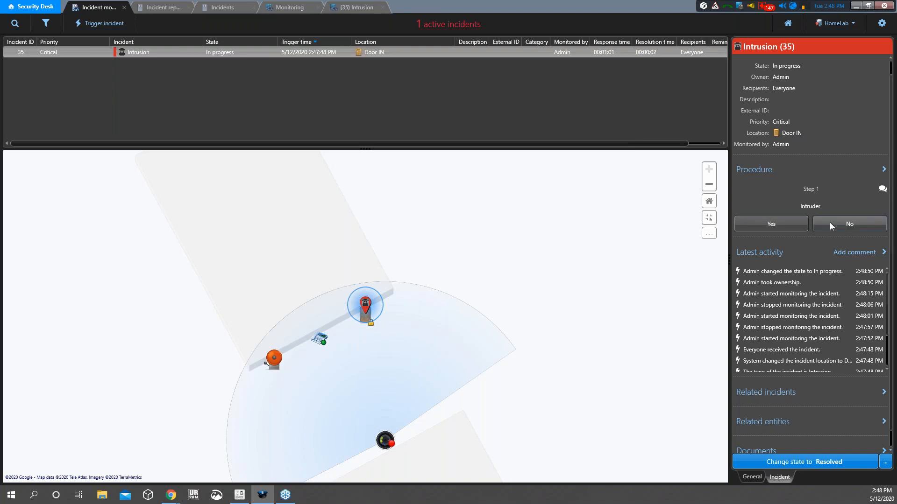
left_click(736, 187)
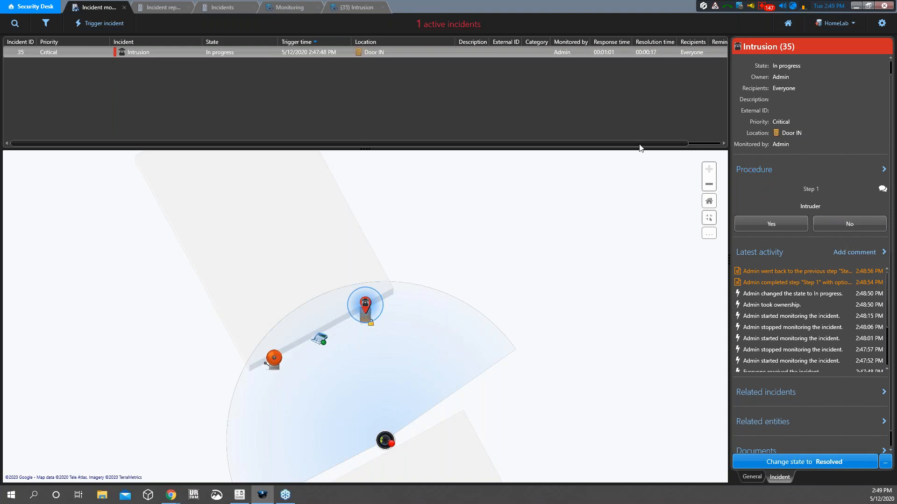
left_click(842, 225)
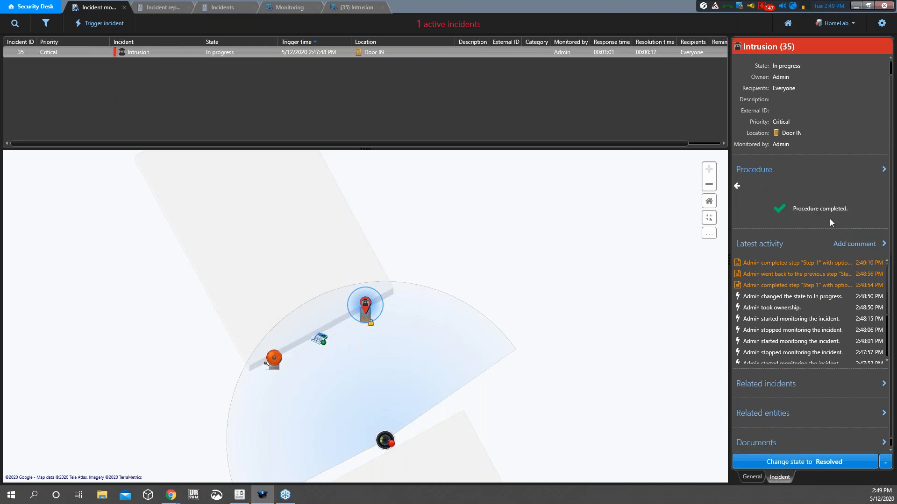
Step back to the Intruder procedure step, then switch over to Config Tool
left_click(737, 187)
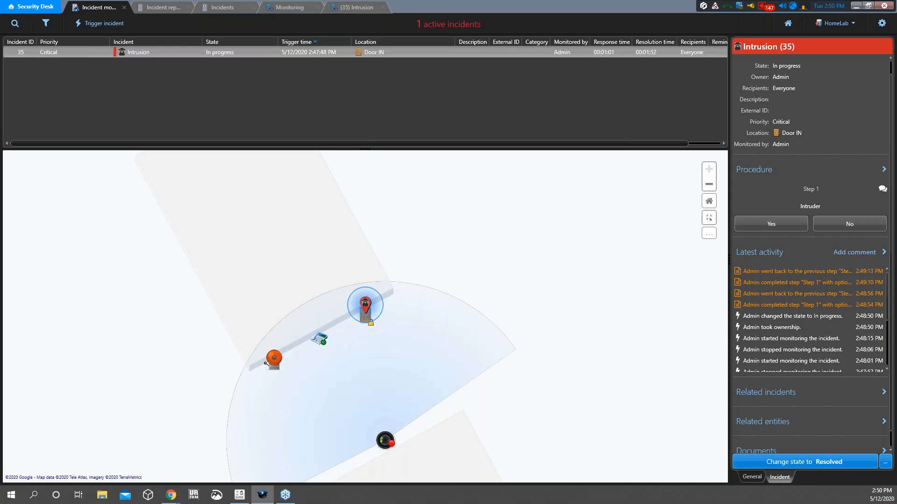
left_click(239, 495)
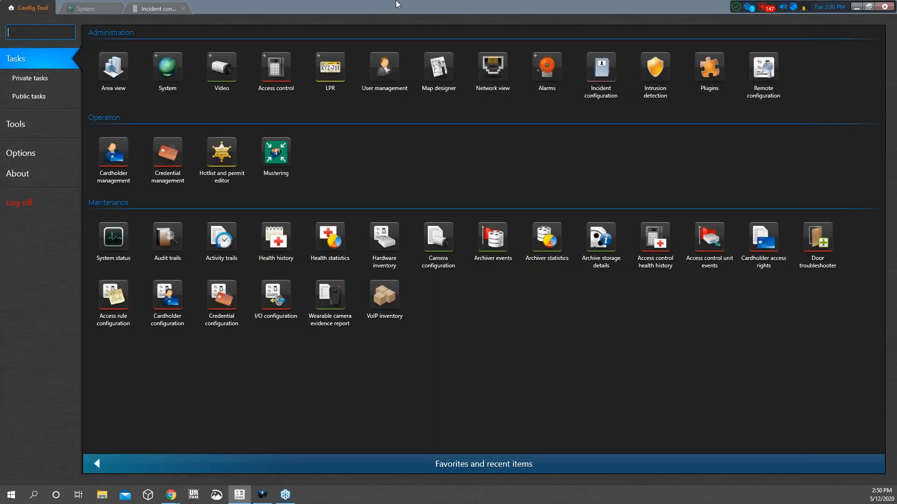
Go to Config Tool's Incident configuration task to see the Intrusion workflow
left_click(172, 8)
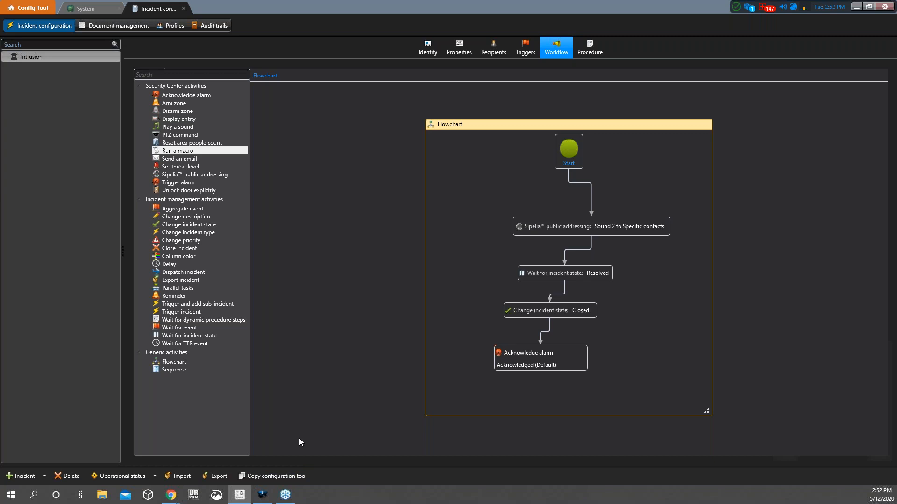
Review the Intrusion incident type's procedure, identity, recipients, triggering events and workflow without changes
left_click(595, 49)
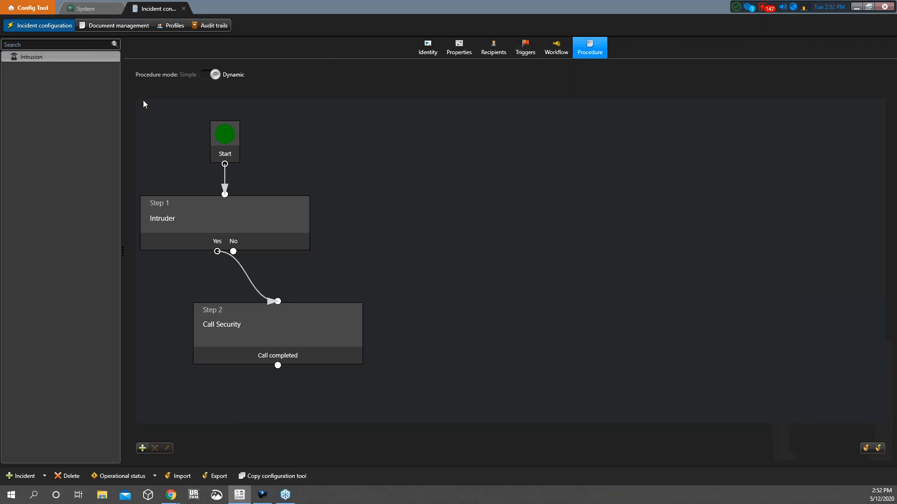
left_click(427, 47)
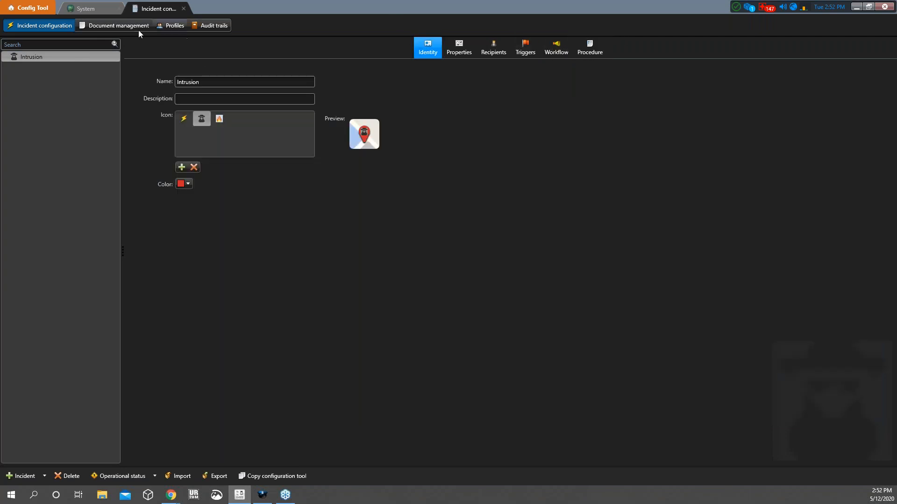
left_click(77, 57)
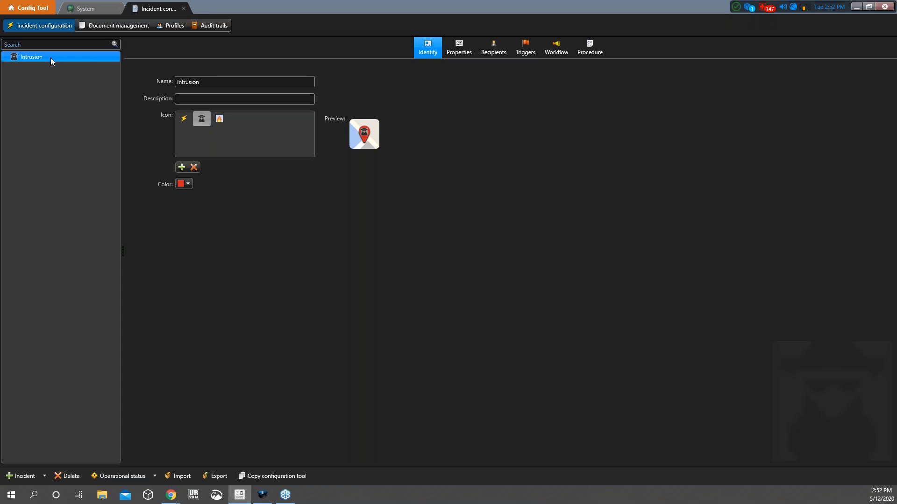
left_click(501, 43)
left_click(532, 46)
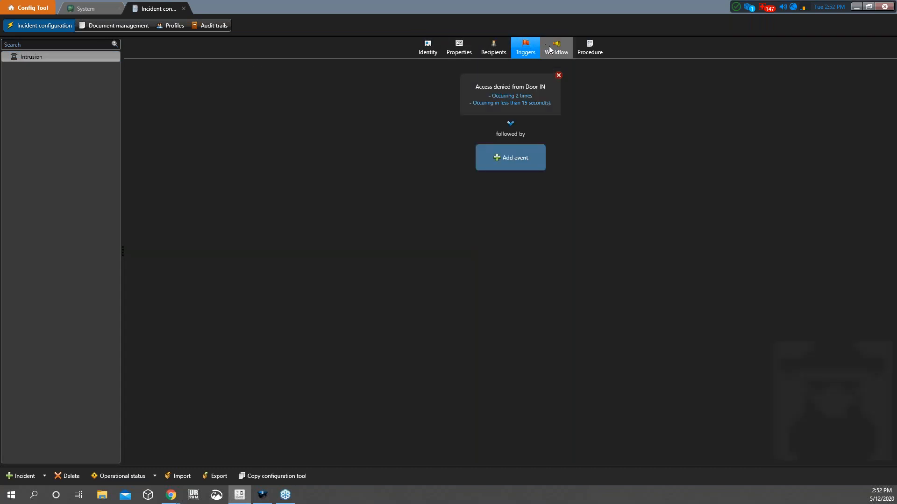
left_click(547, 48)
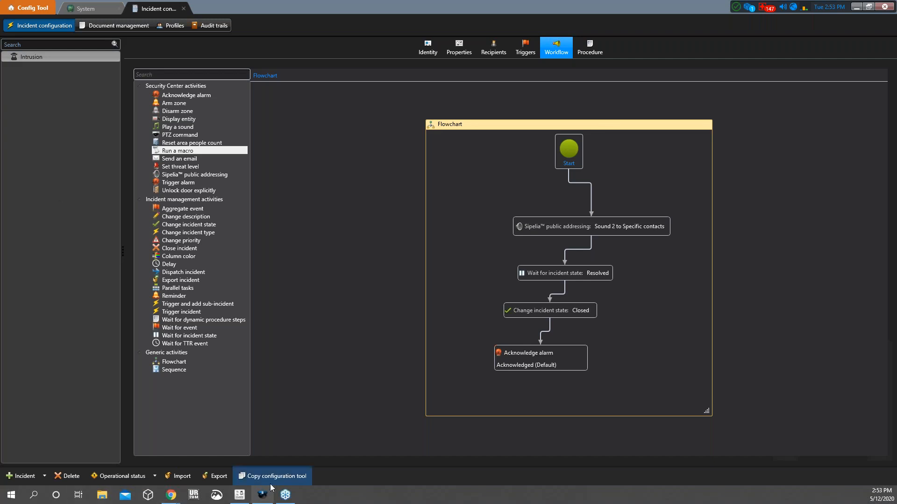
mouse_move(270, 498)
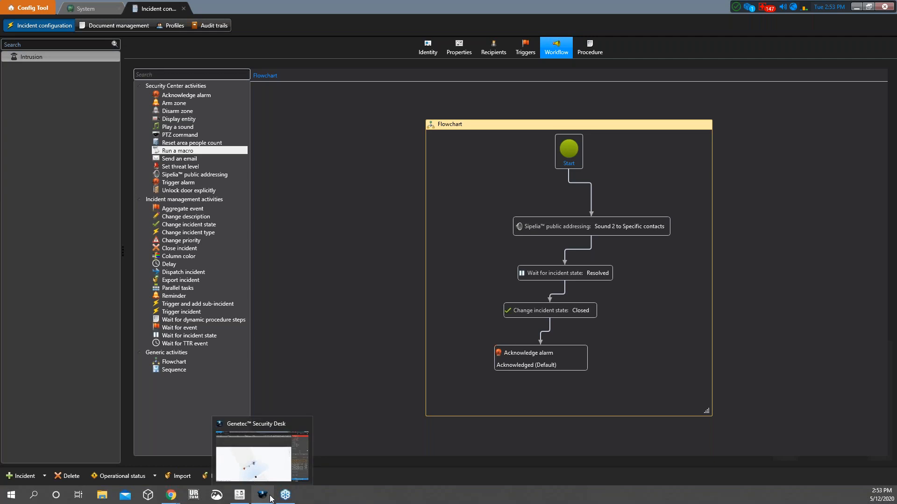
Open Axis 01 - Camera - 01 live video from the incident map and move it up-right
left_click(271, 499)
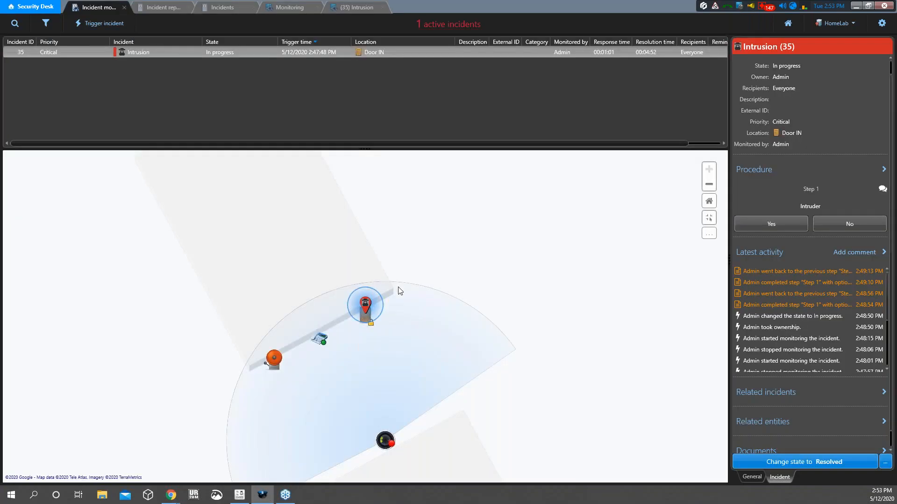
left_click(385, 440)
left_click_drag(432, 304, 584, 227)
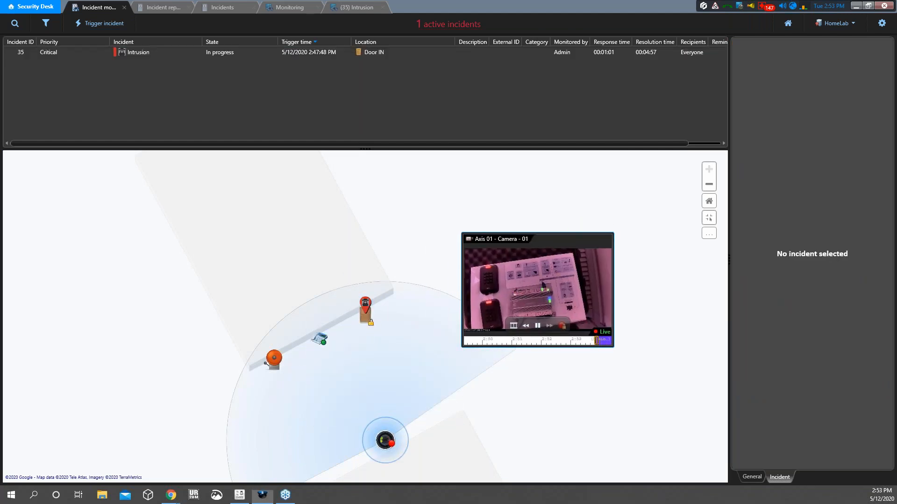